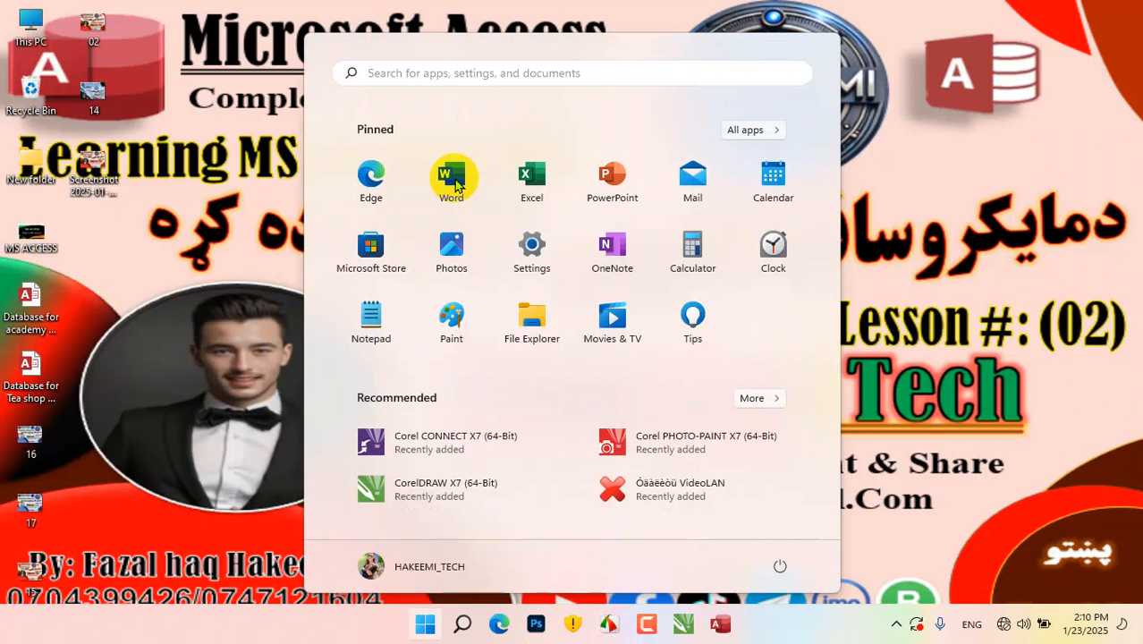
Launch Access from the system search and create a new blank database
type("access")
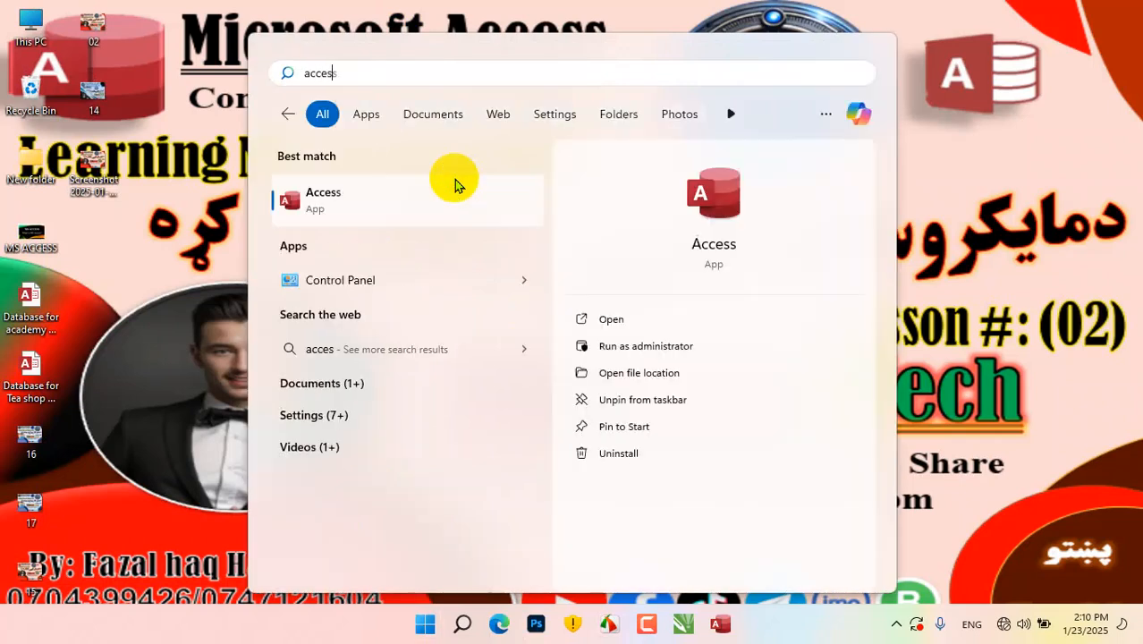
key("Return")
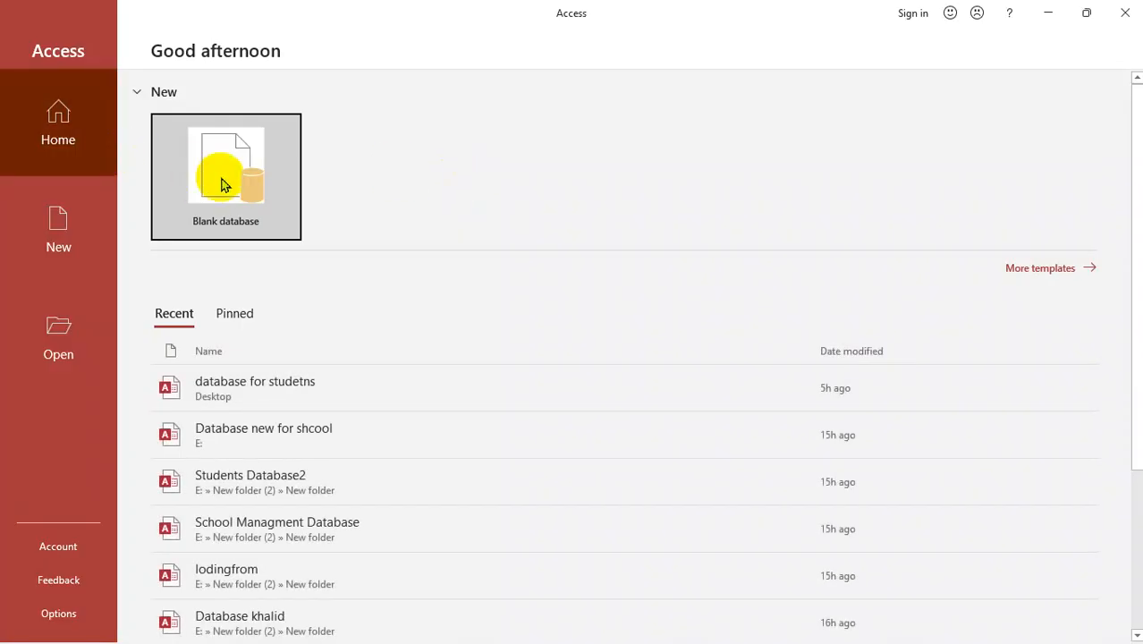
left_click(223, 184)
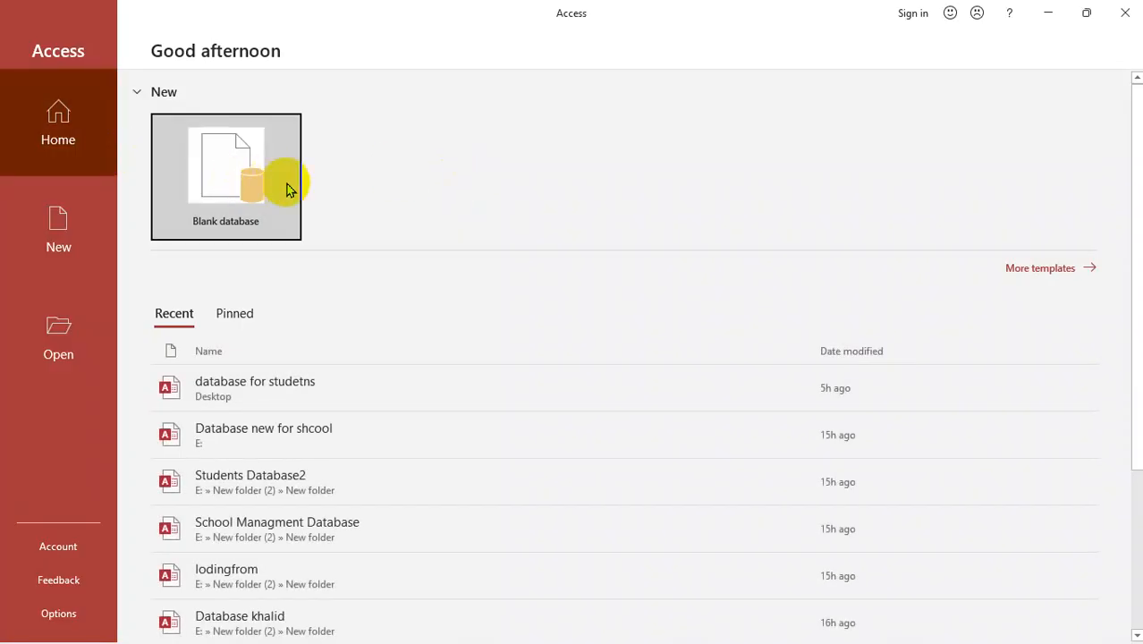
left_click(682, 306)
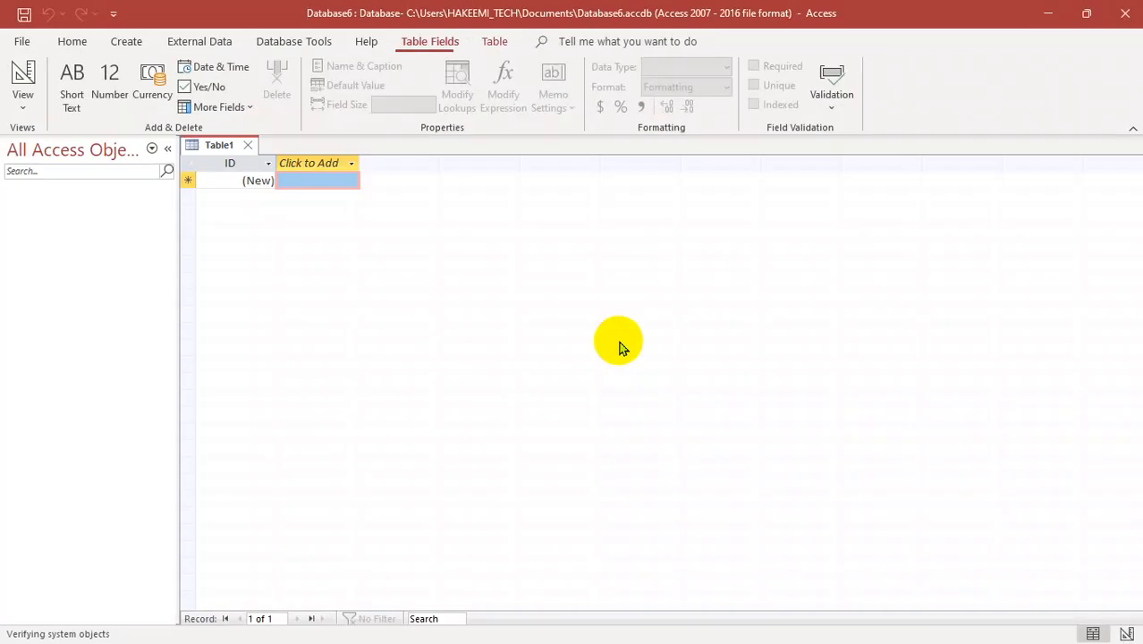
Close the default datasheet table and start a new table in Design view
key("ctrl+w")
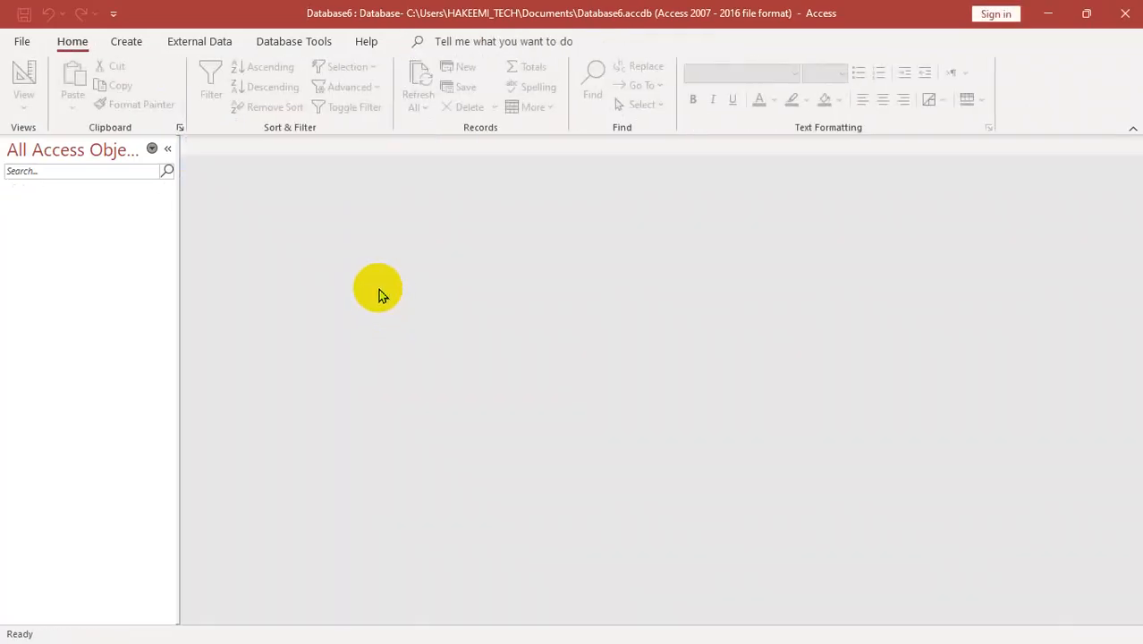
left_click(124, 43)
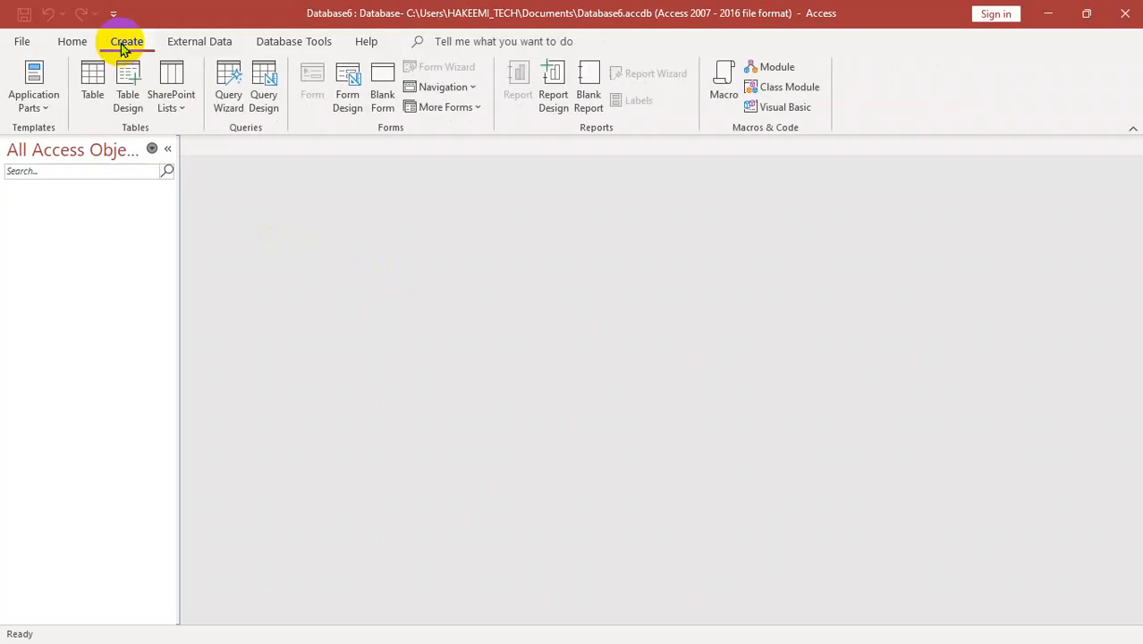
left_click(128, 102)
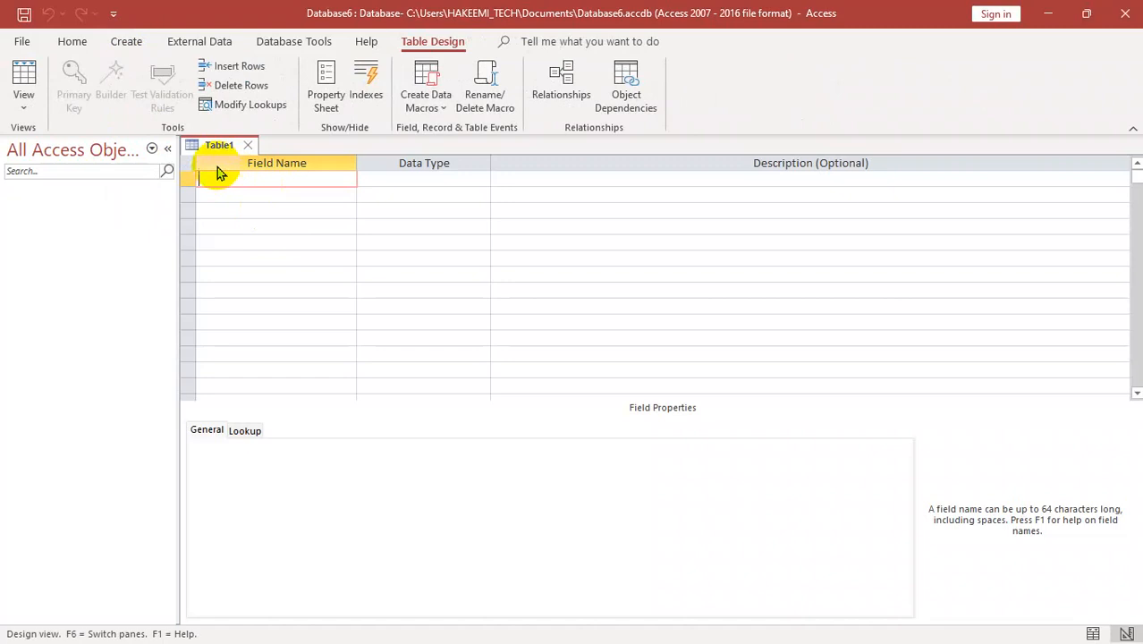
Add an ID field with the AutoNumber data type and a NAME field with the Short Text data type
key("Caps_Lock")
type("ID")
key("Tab")
type("A")
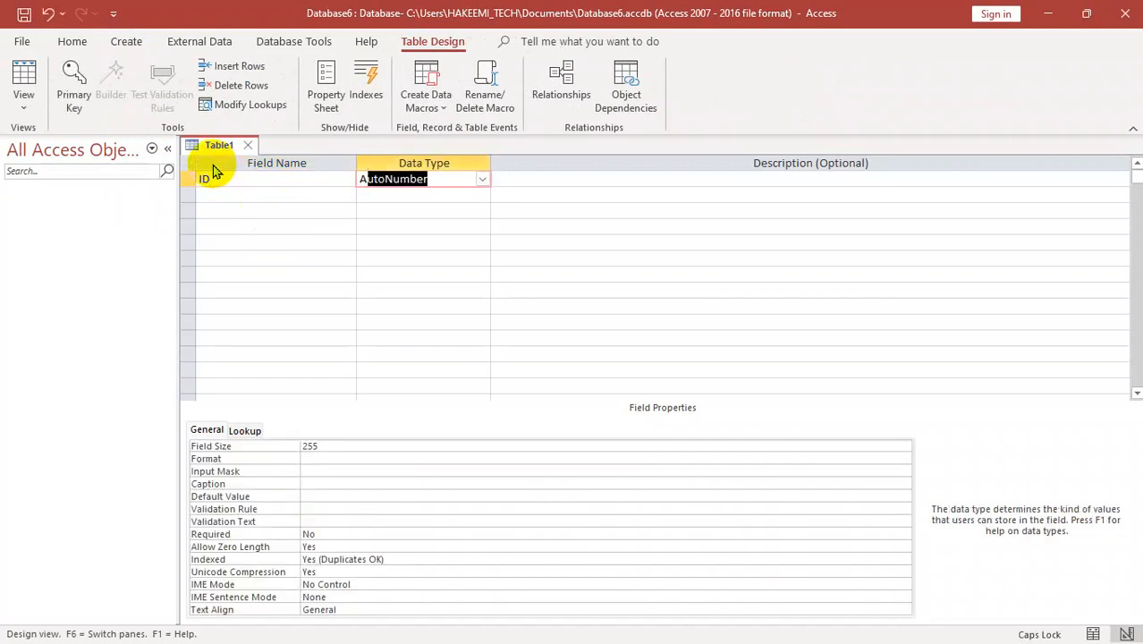
key("Tab")
key("Tab")
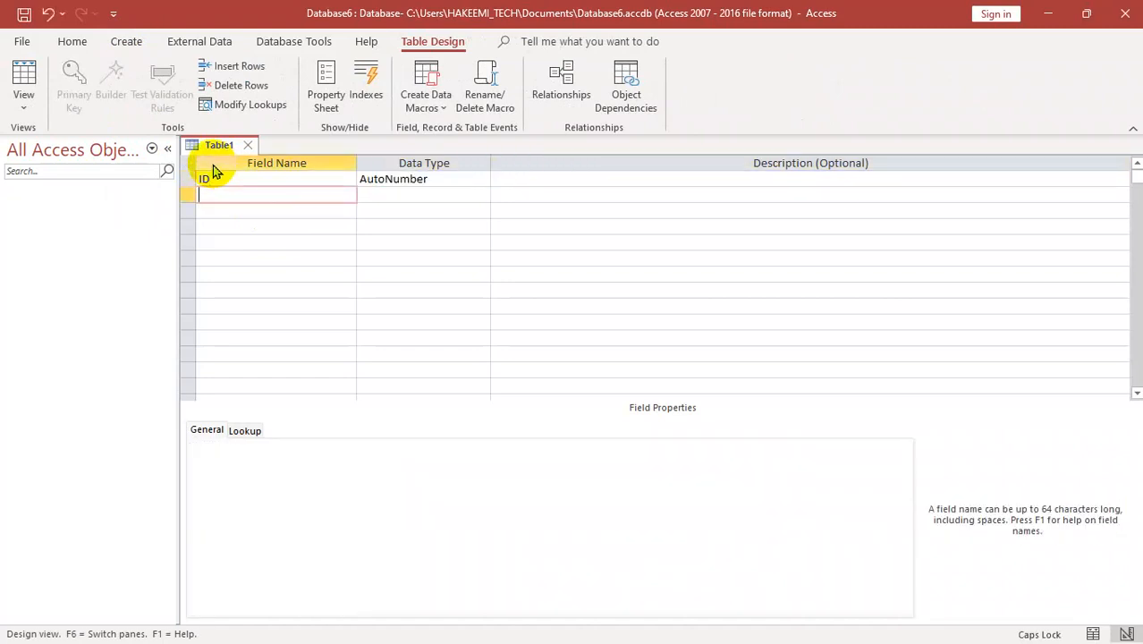
type("NAME")
key("Tab")
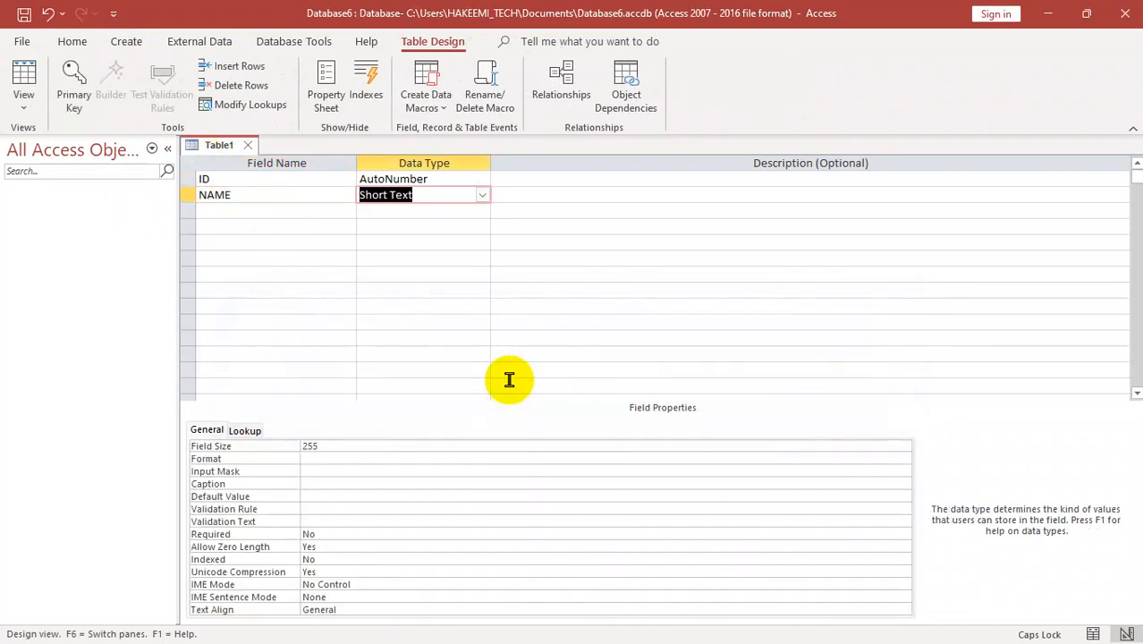
Rename the NAME field to NAKE and keep Short Text as its data type
left_click(260, 188)
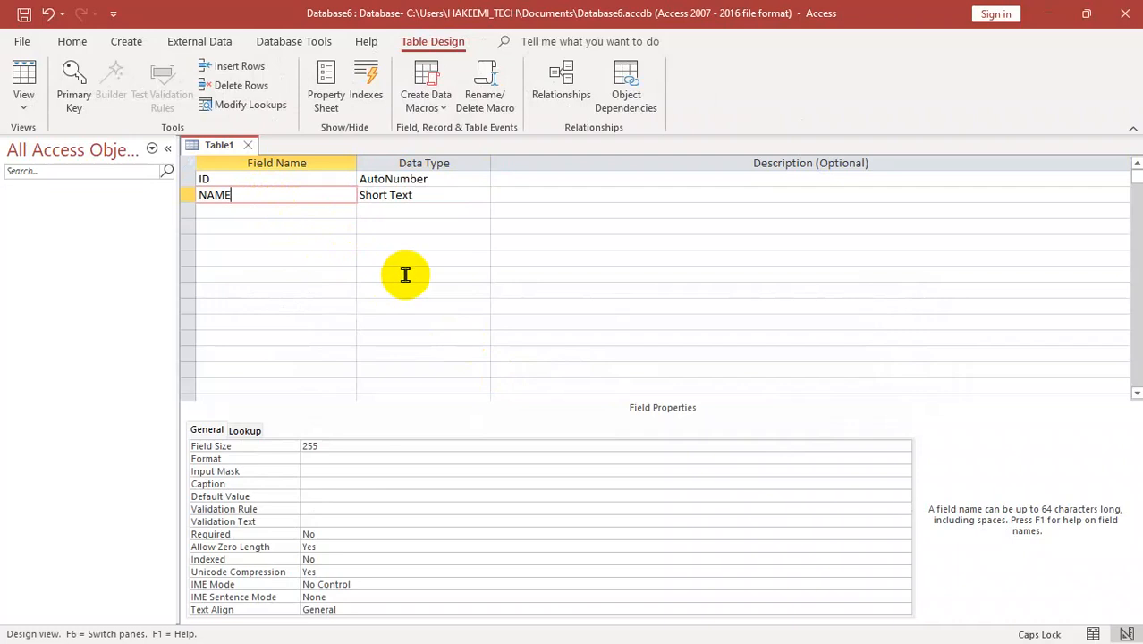
key("BackSpace")
key("BackSpace")
key("BackSpace")
key("BackSpace")
type("NAKE")
key("Tab")
key("BackSpace")
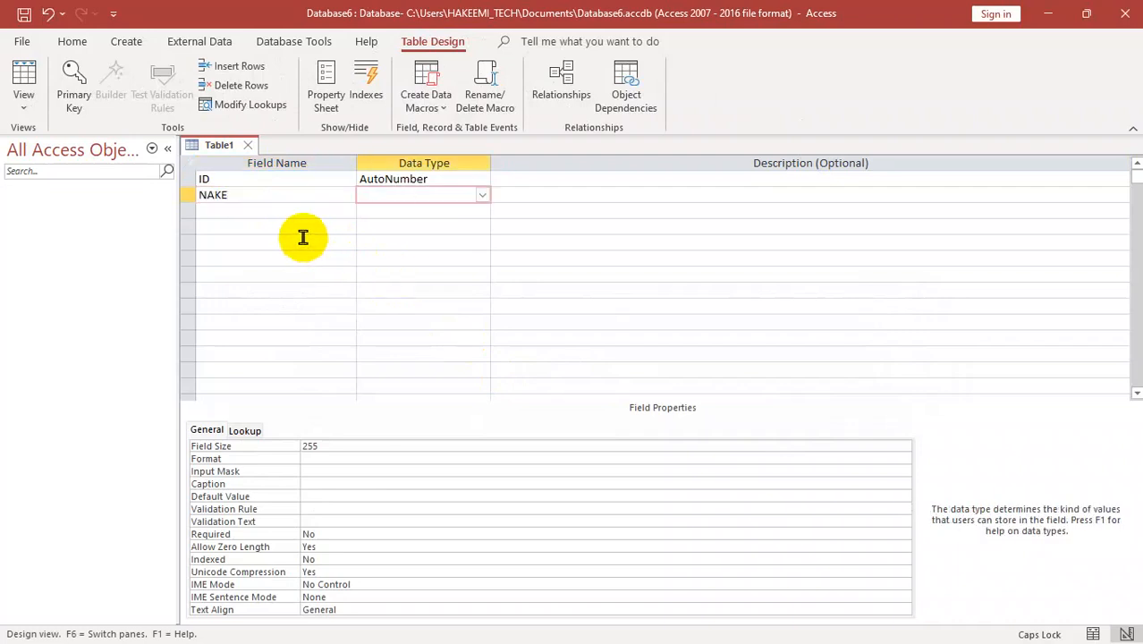
key("Left")
key("Return")
key("Return")
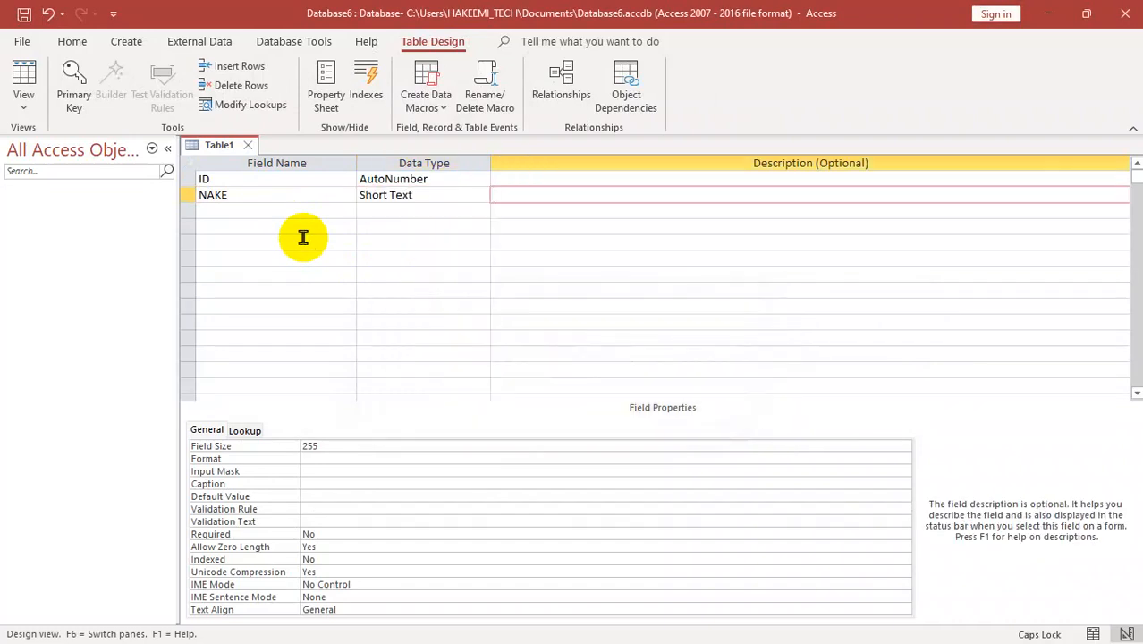
Rename the NAKE field to NAME and accept the reserved word as its name
key("Left")
key("Left")
type("NAME")
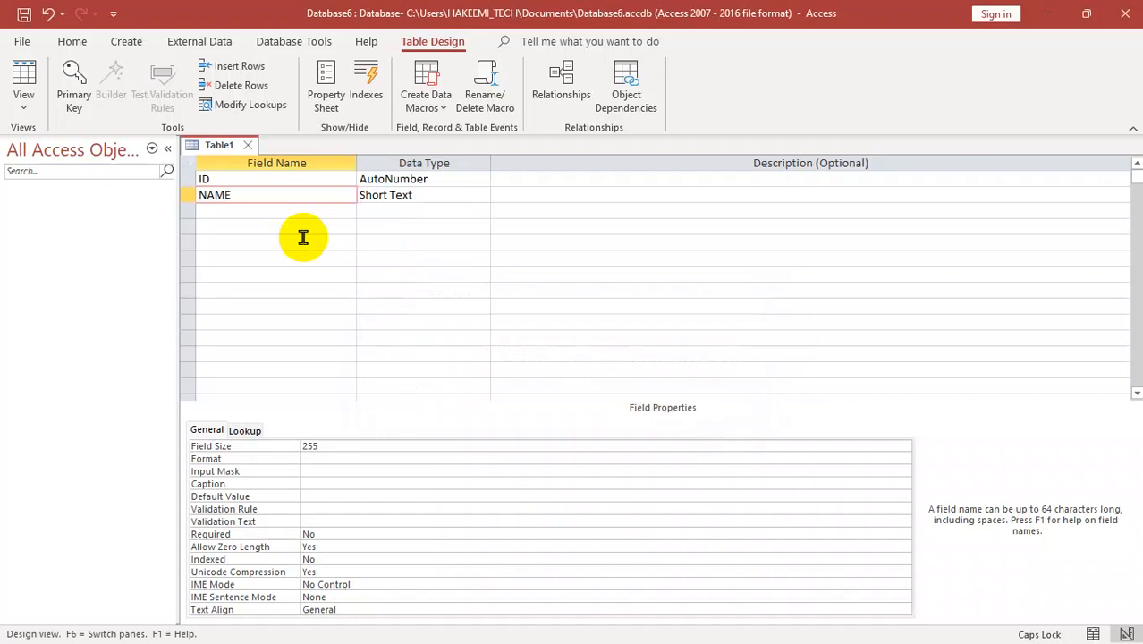
key("Tab")
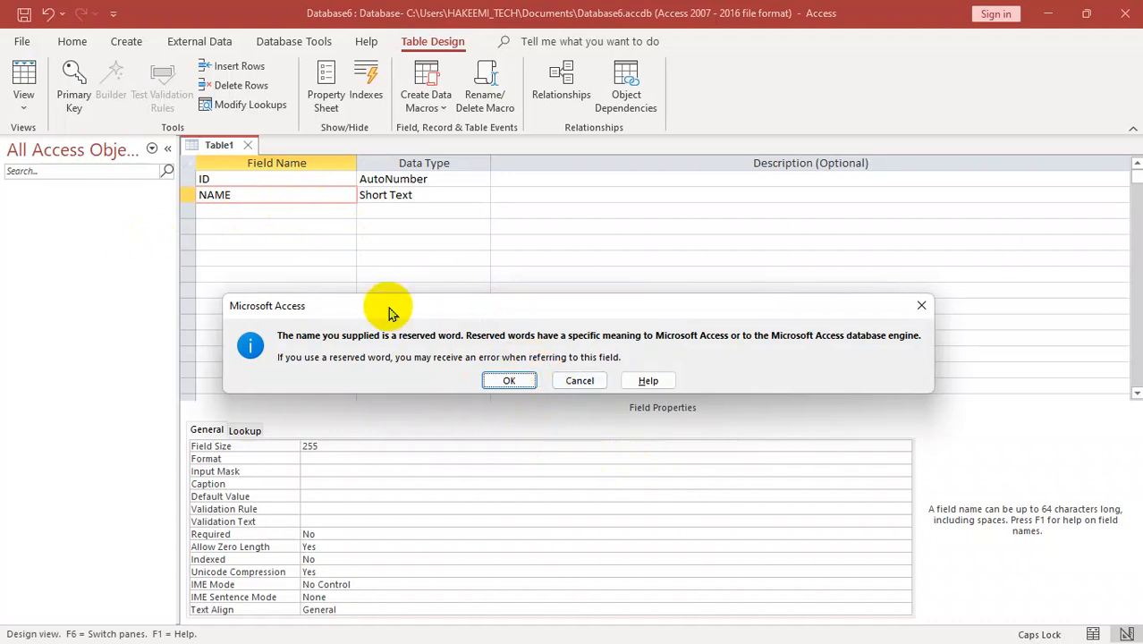
left_click(578, 383)
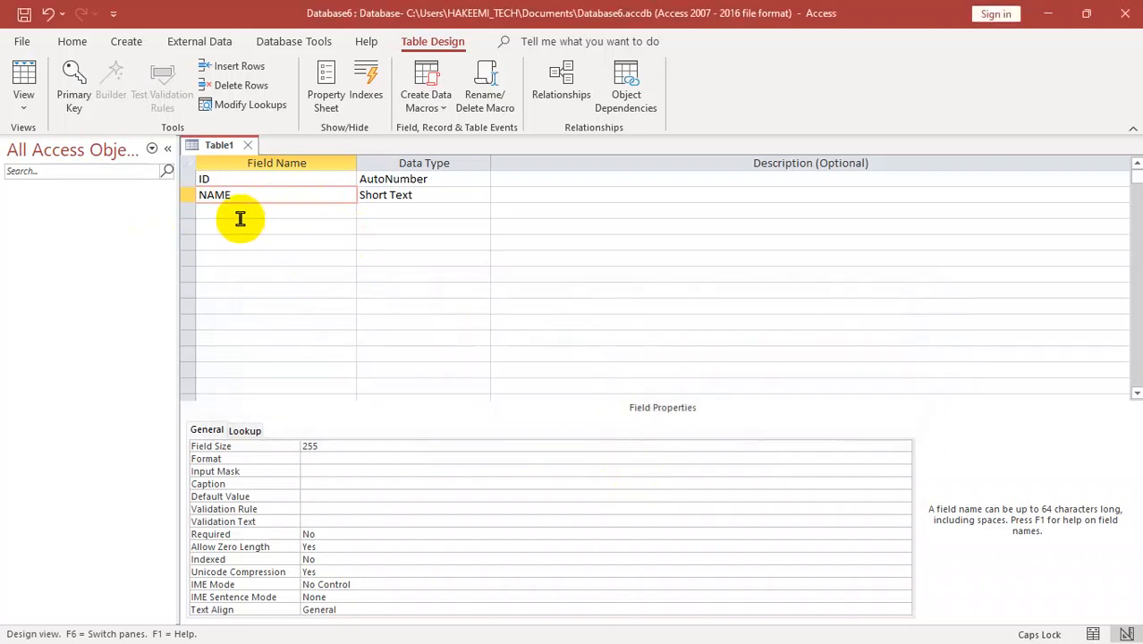
key("Tab")
left_click(499, 375)
key("Tab")
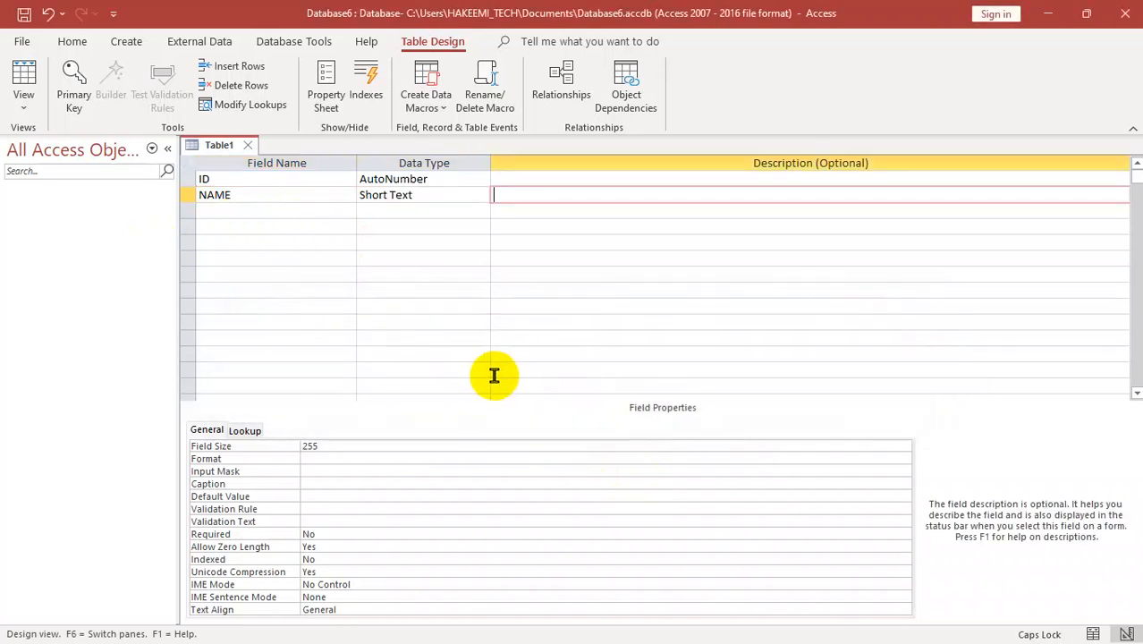
Add a DATE field below NAME, accept the reserved word, and set its data type to Date/Time
key("Tab")
type("DATE")
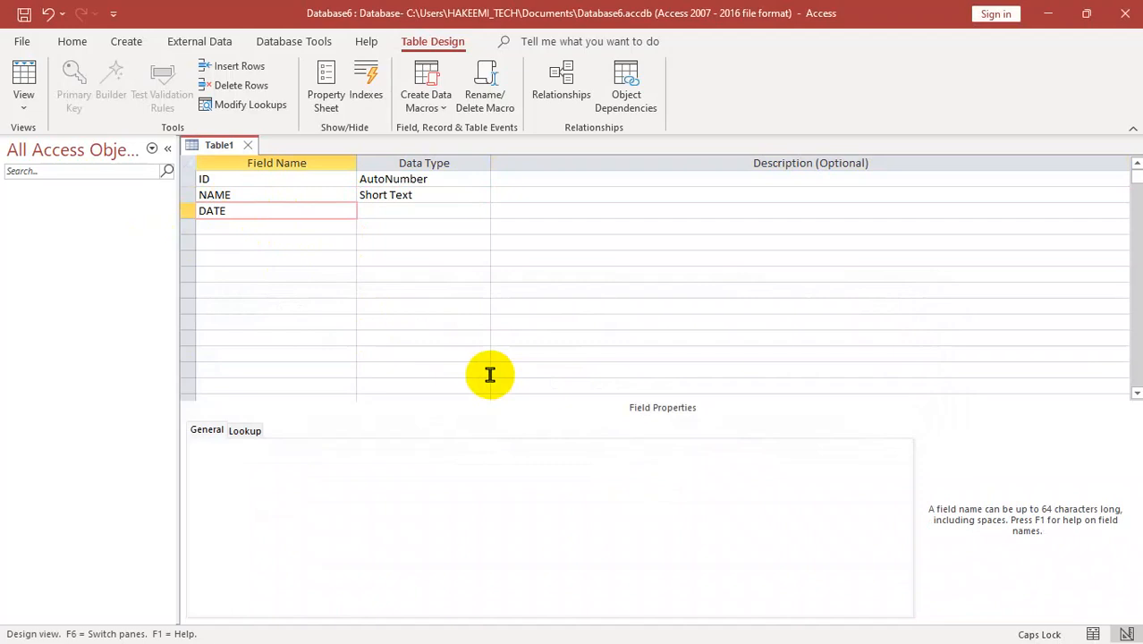
key("Tab")
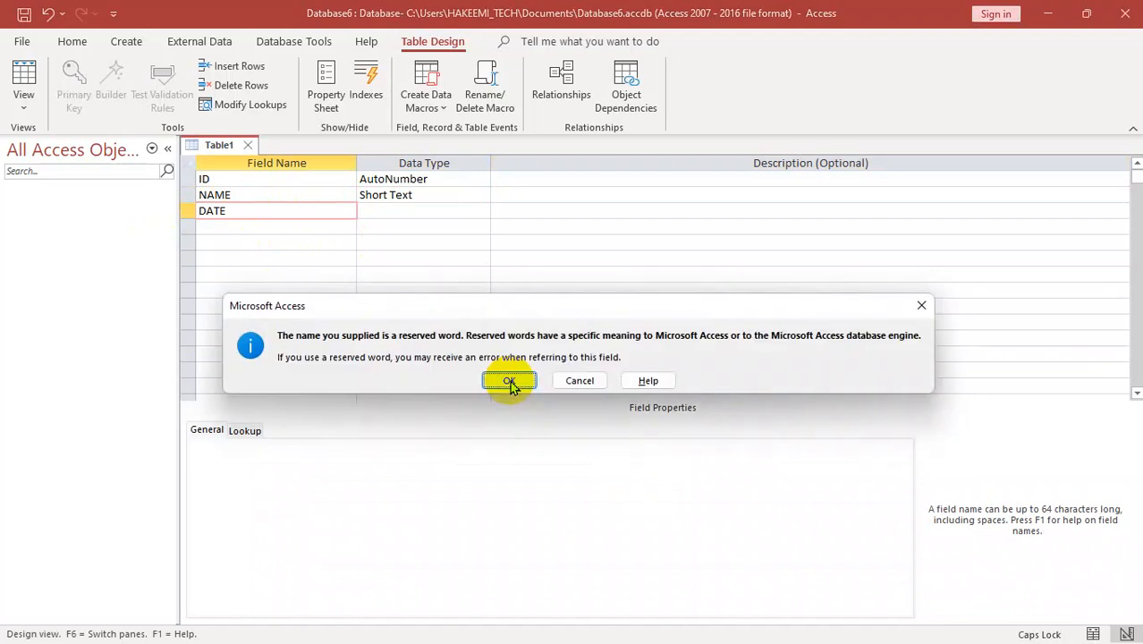
left_click(509, 381)
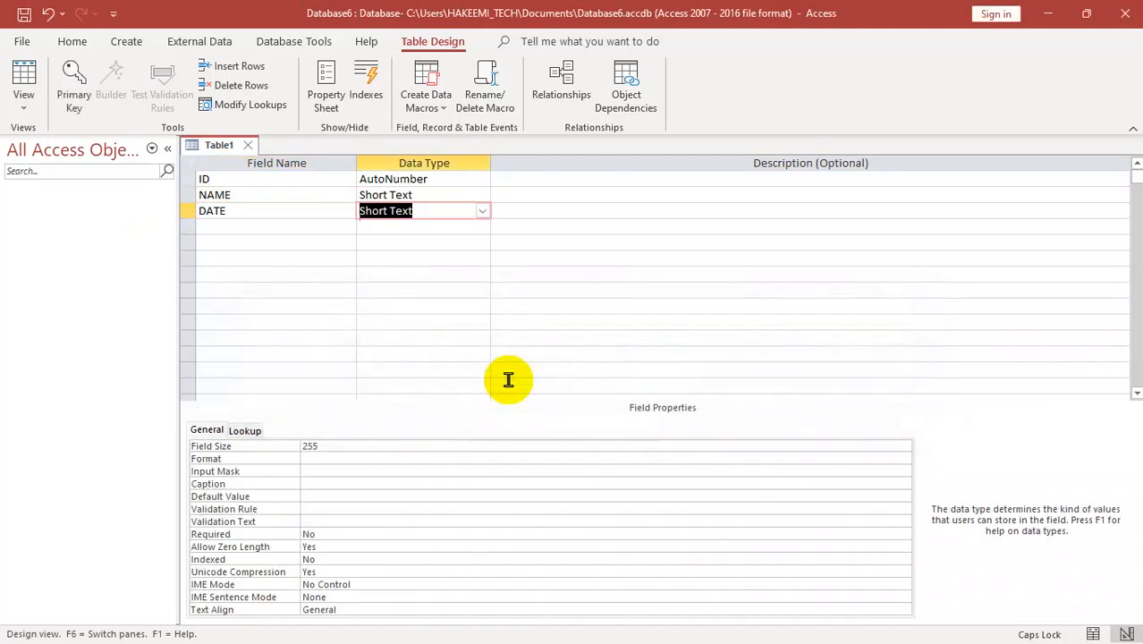
key("Tab")
key("shift+Tab")
type("Date/Time")
key("Tab")
key("Tab")
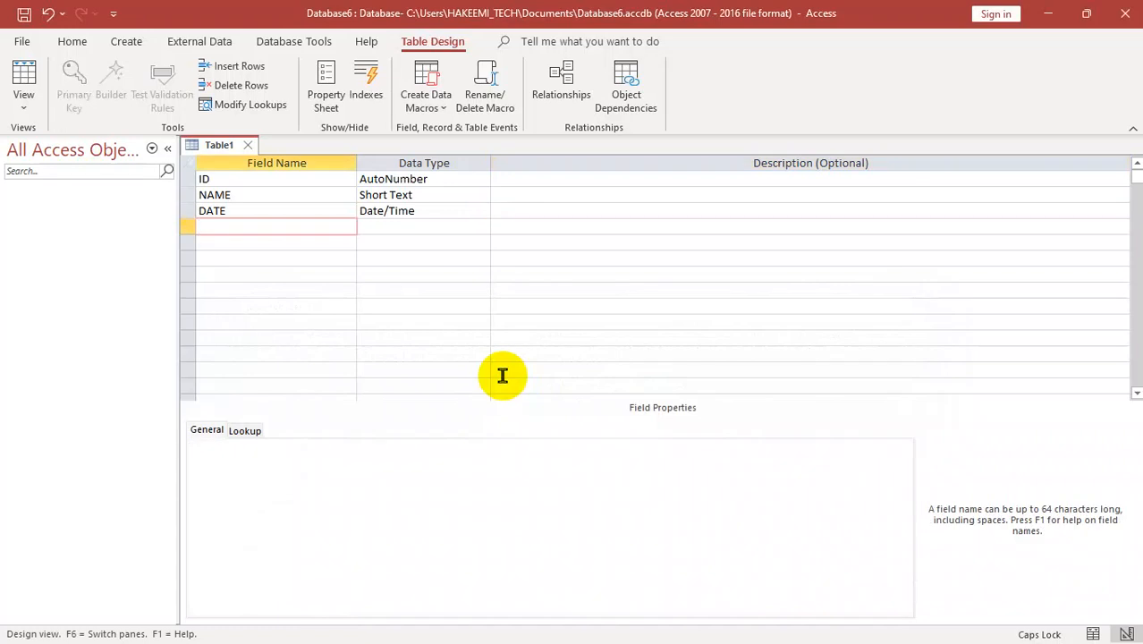
Add a MONTH field with the Short Text data type and accept the reserved word as its name
type("MINIM")
key("BackSpace")
key("BackSpace")
key("BackSpace")
key("BackSpace")
type("ONTH")
key("Tab")
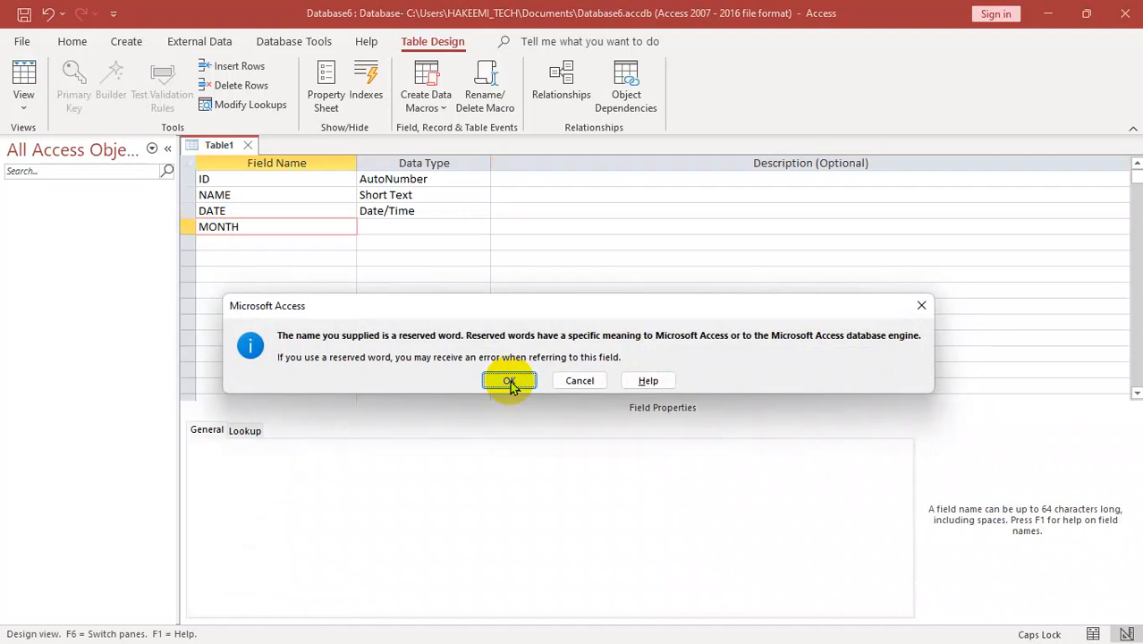
left_click(509, 380)
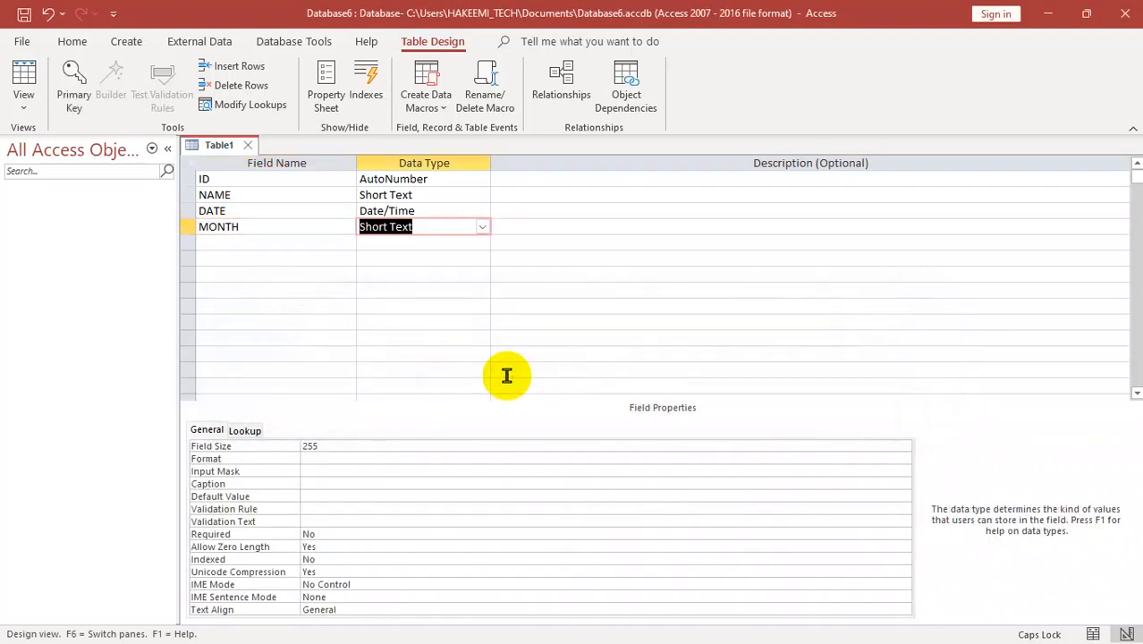
Delete the ID, NAME, DATE and MONTH fields together with their indexes from the table design
key("ctrl+z")
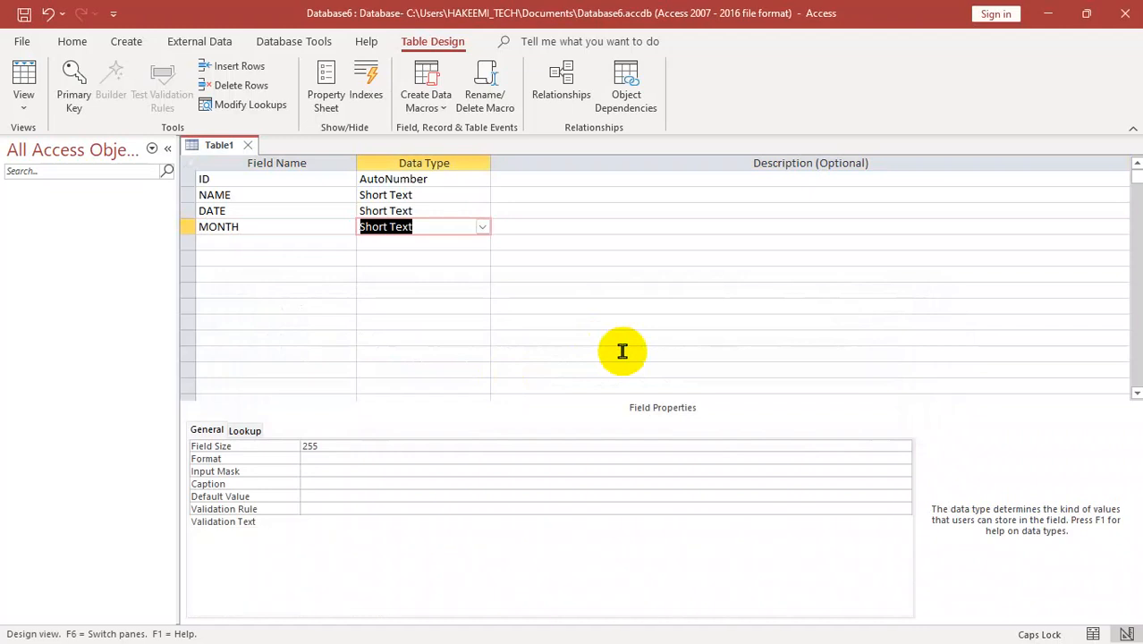
mouse_move(187, 183)
left_mouse_down()
mouse_move(179, 225)
mouse_move(182, 179)
left_mouse_up()
left_click(212, 226)
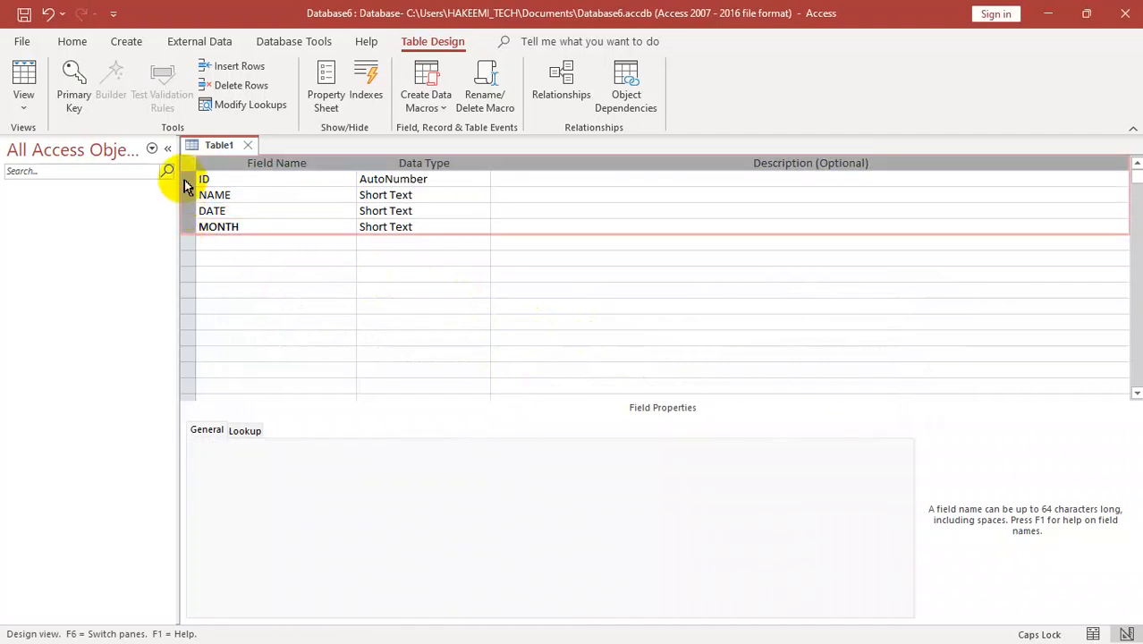
key("Delete")
left_click(538, 387)
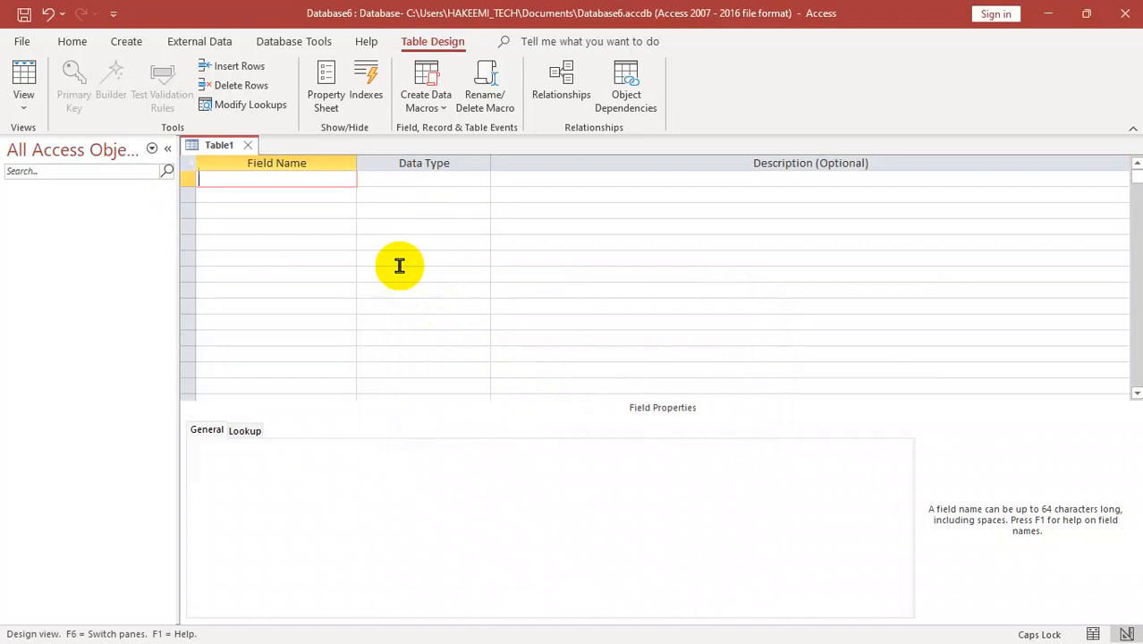
Enter ID as the first field of the emptied table and set its data type to AutoNumber
type("NAME")
key("BackSpace")
key("BackSpace")
key("BackSpace")
key("BackSpace")
type("ID")
key("Caps_Lock")
key("BackSpace")
key("BackSpace")
key("Caps_Lock")
type("ID")
key("Tab")
type("AutoNumber")
key("Return")
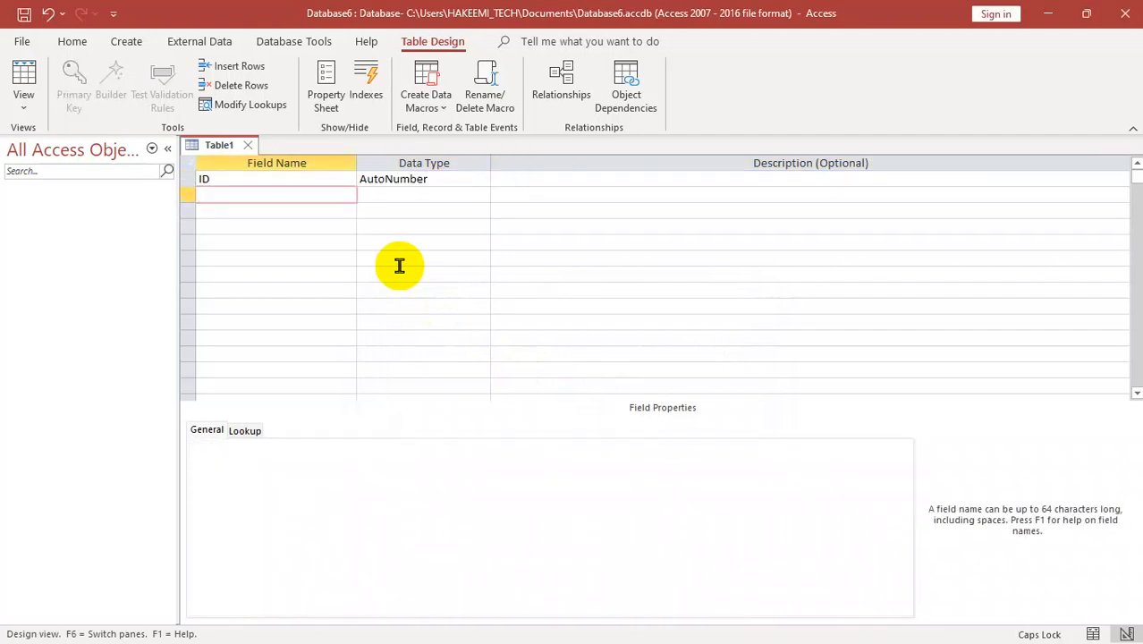
Add a second field named "Student Name", with a space between the words, using the Short Text data type
type("SNAME")
key("BackSpace")
key("BackSpace")
key("BackSpace")
key("BackSpace")
key("BackSpace")
key("Caps_Lock")
type("s")
key("Caps_Lock")
key("BackSpace")
type("STU")
key("BackSpace")
key("BackSpace")
key("Caps_Lock")
type("tudents")
key("BackSpace")
key("Caps_Lock")
type("N")
key("Caps_Lock")
type("ame")
key("Tab")
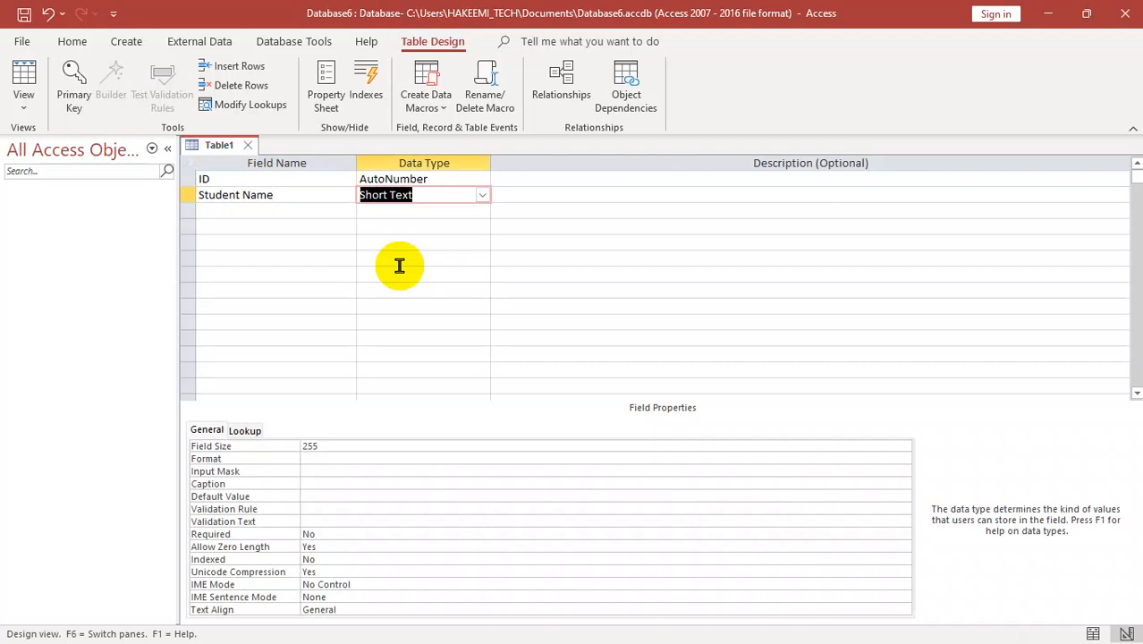
key("Tab")
key("Tab")
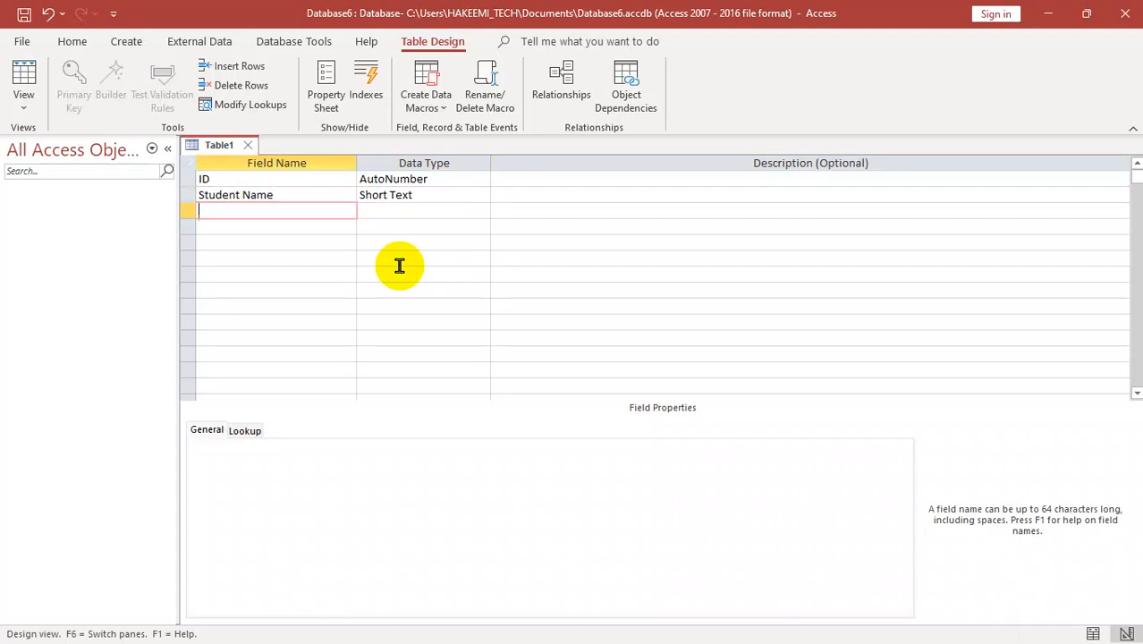
type("father name")
key("BackSpace")
key("BackSpace")
key("BackSpace")
key("BackSpace")
key("BackSpace")
key("BackSpace")
key("BackSpace")
key("BackSpace")
key("BackSpace")
key("BackSpace")
key("BackSpace")
Clear the Student Name field name, and delete both field rows including the ID field's indexes
left_click(307, 196)
left_click(399, 196)
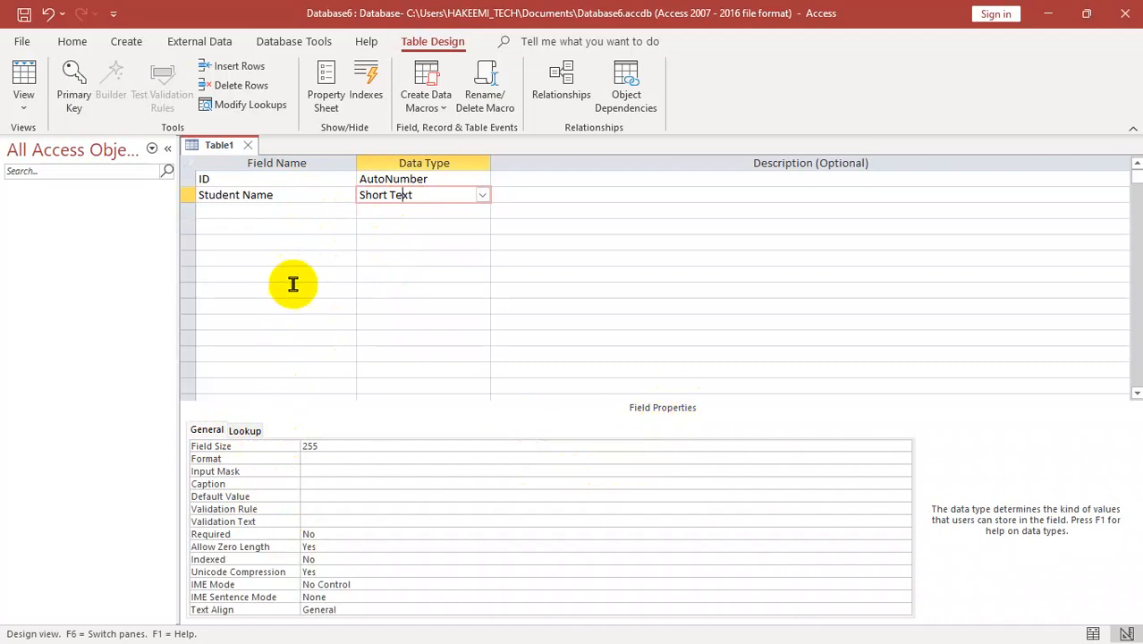
left_click_drag(303, 197, 204, 198)
key("Delete")
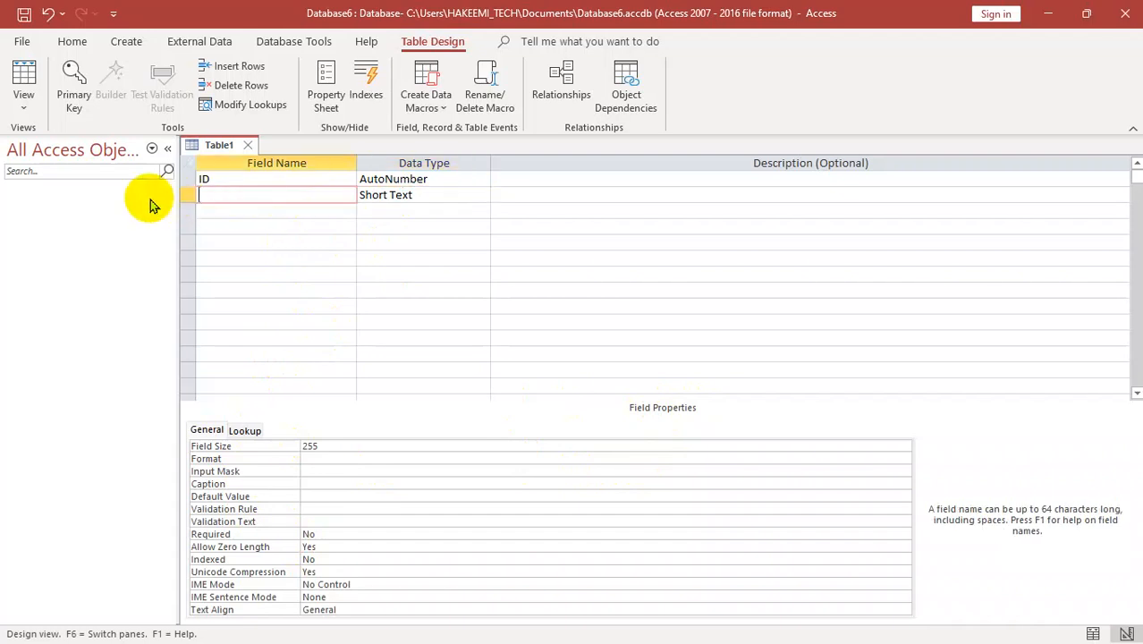
key("Delete")
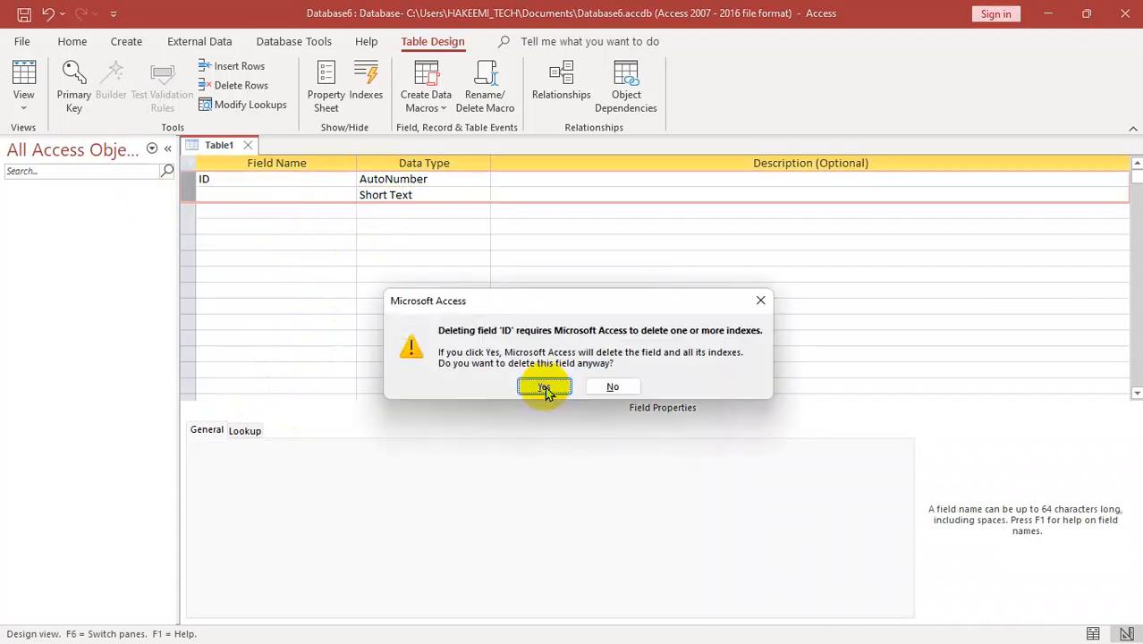
left_click(544, 387)
Add an ID field with the AutoNumber data type as the table's first field
type("ID")
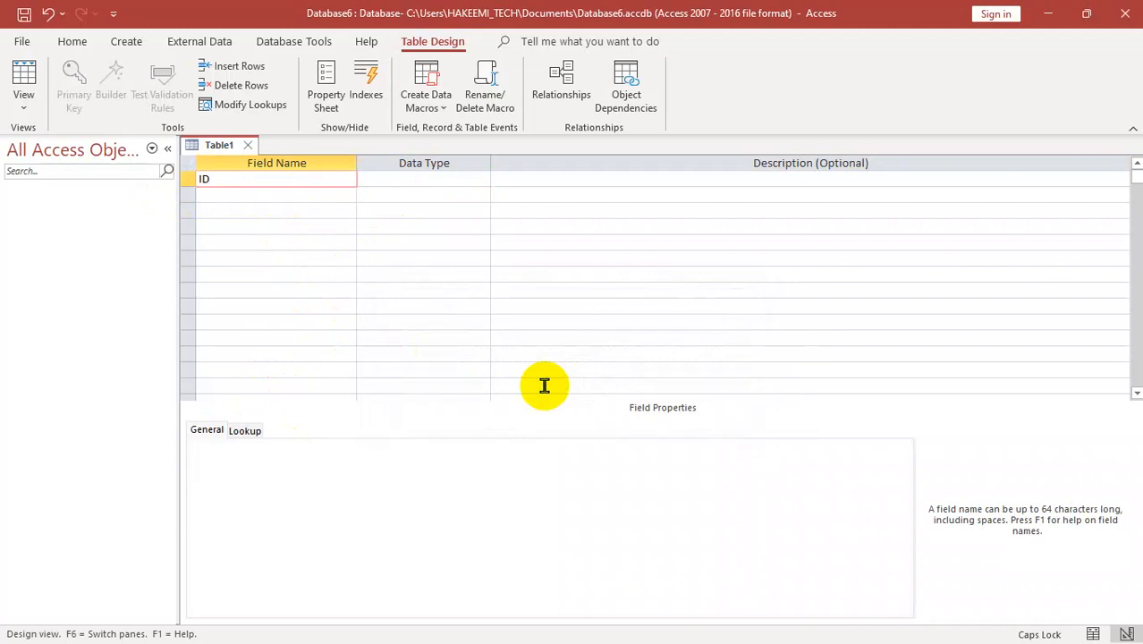
key("Tab")
type("AutoNumber")
key("Tab")
key("Tab")
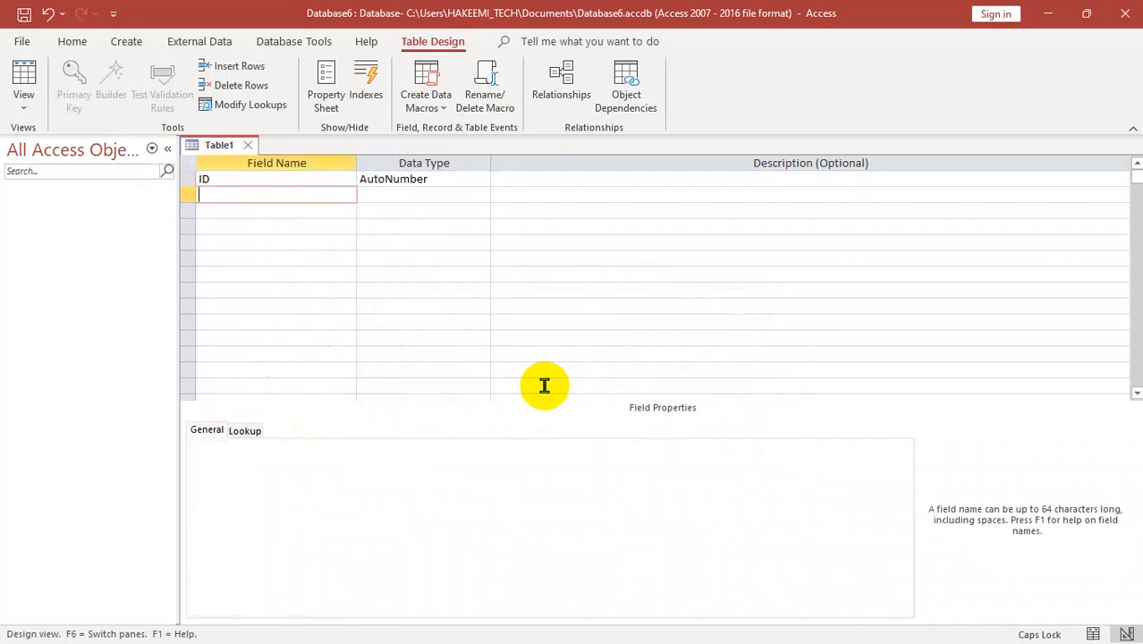
Add a second field named StudentName, without a space, with the Short Text data type
type("S")
key("Caps_Lock")
type("tudetn")
key("BackSpace")
key("BackSpace")
type("nt")
key("Caps_Lock")
type("N")
key("Caps_Lock")
type("ame")
key("Tab")
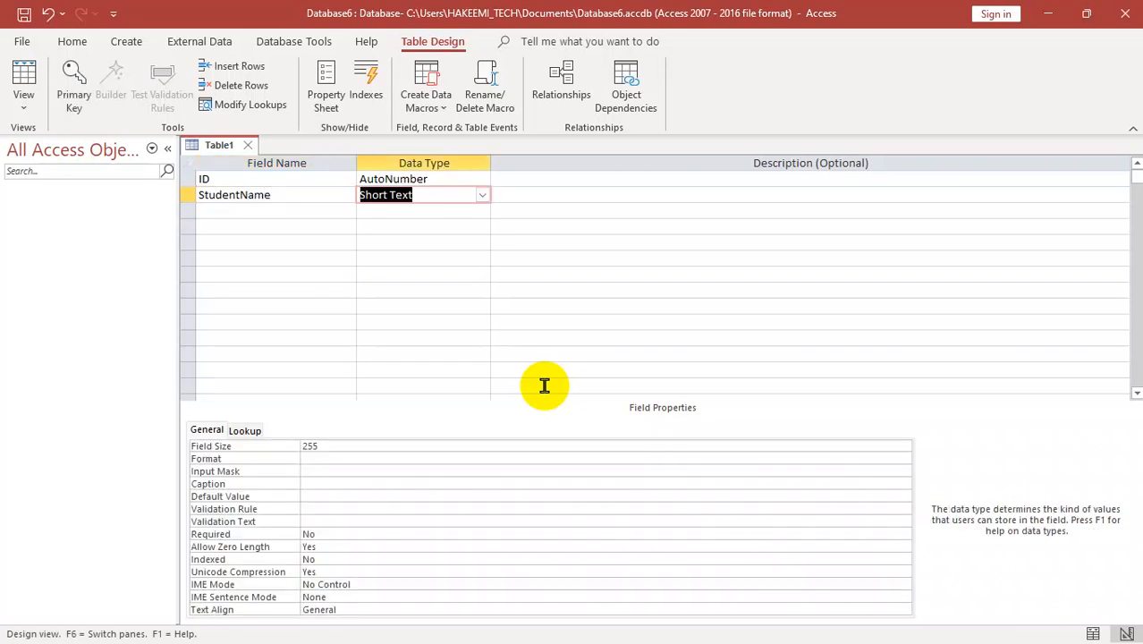
Add a third field named f/nAME with the Short Text data type below StudentName
key("Tab")
key("Tab")
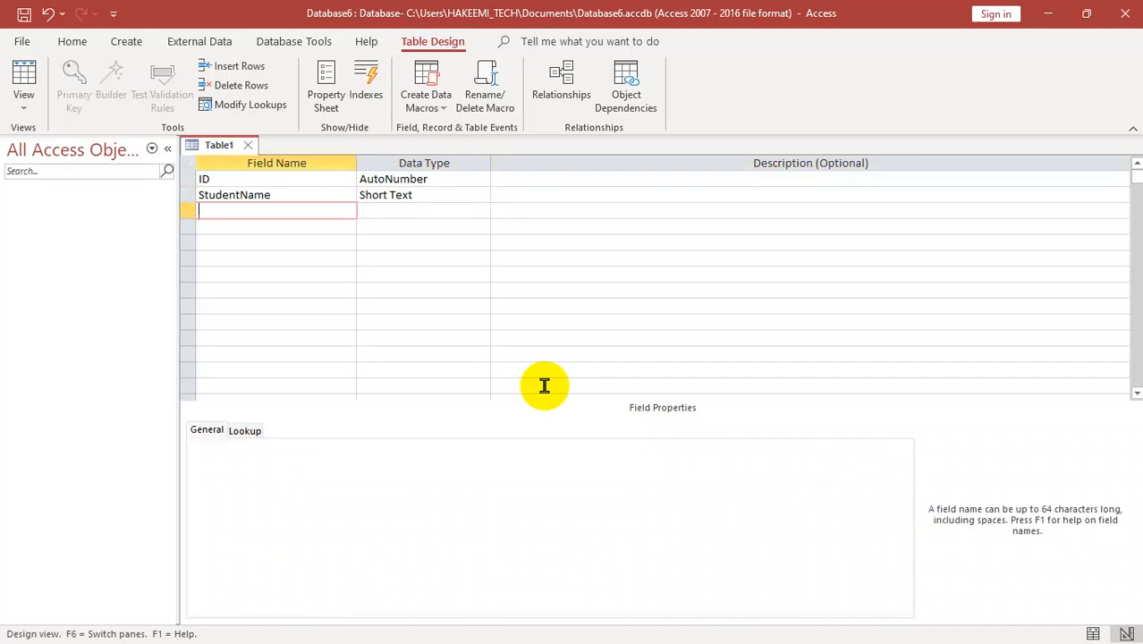
type("f/")
key("Caps_Lock")
type("N")
key("BackSpace")
key("Caps_Lock")
type("n")
key("Caps_Lock")
type("AME")
key("BackSpace")
key("BackSpace")
type("ME")
key("Tab")
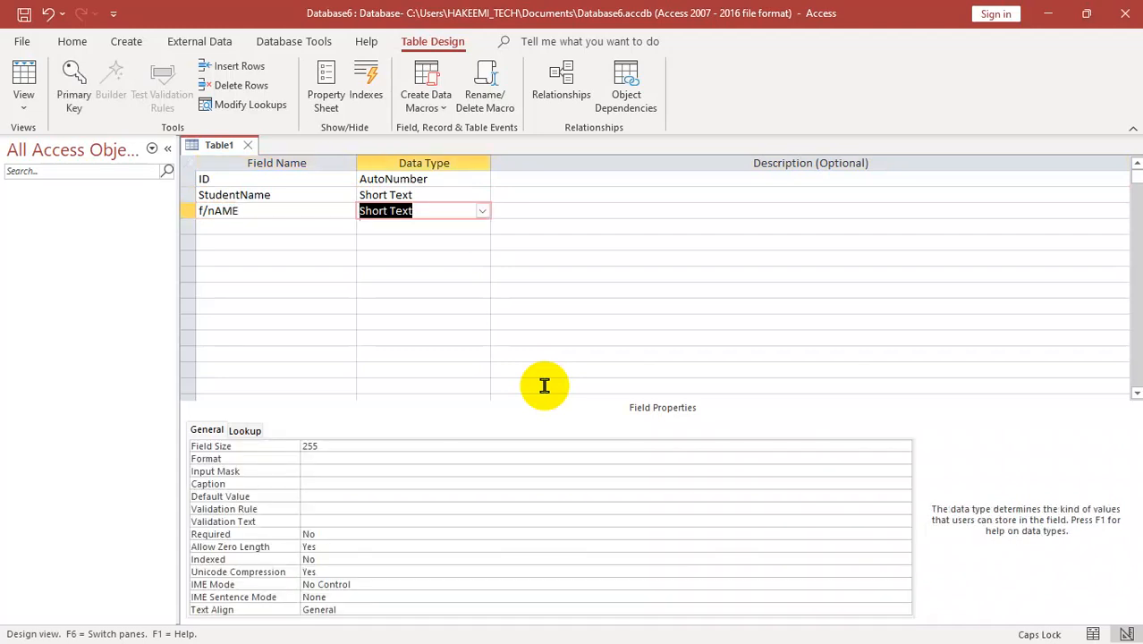
Rename the third field as F/naem
key("shift+Tab")
type("f")
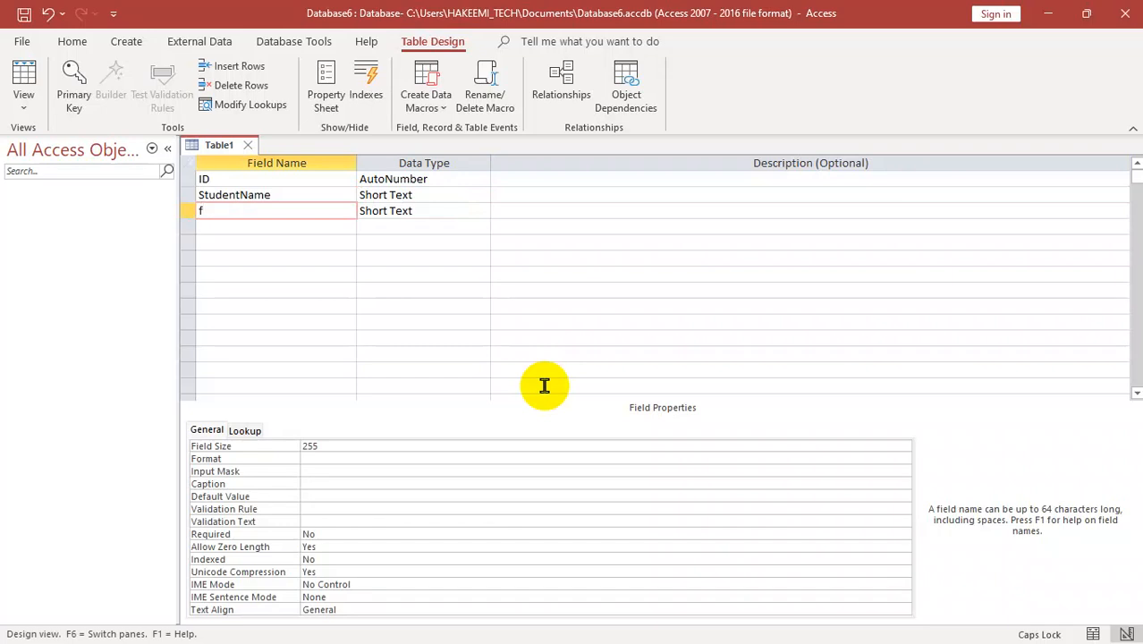
type("F")
key("BackSpace")
key("BackSpace")
type("F/")
key("Caps_Lock")
type("naem")
key("Down")
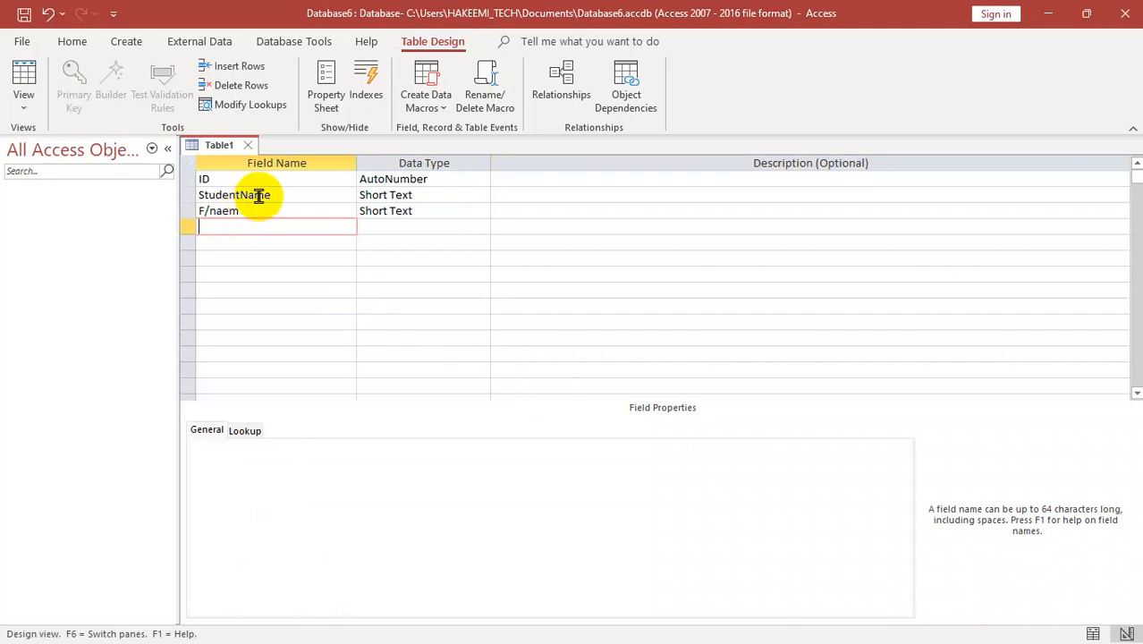
Save the table as "studetns" with a primary key created for it, and close it
key("ctrl+s")
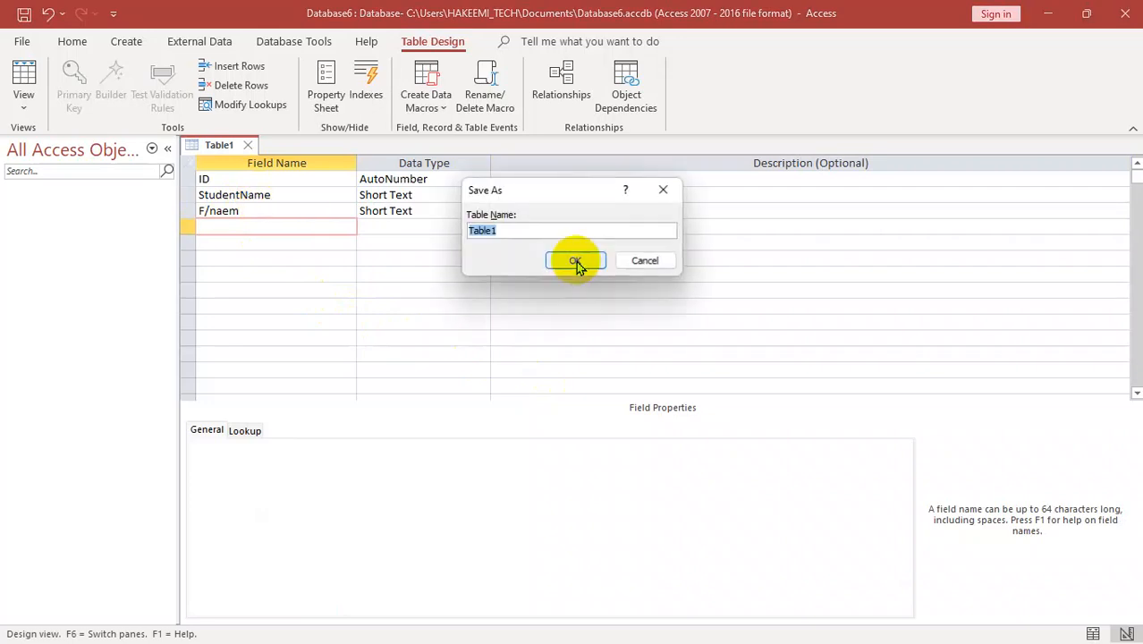
type("student")
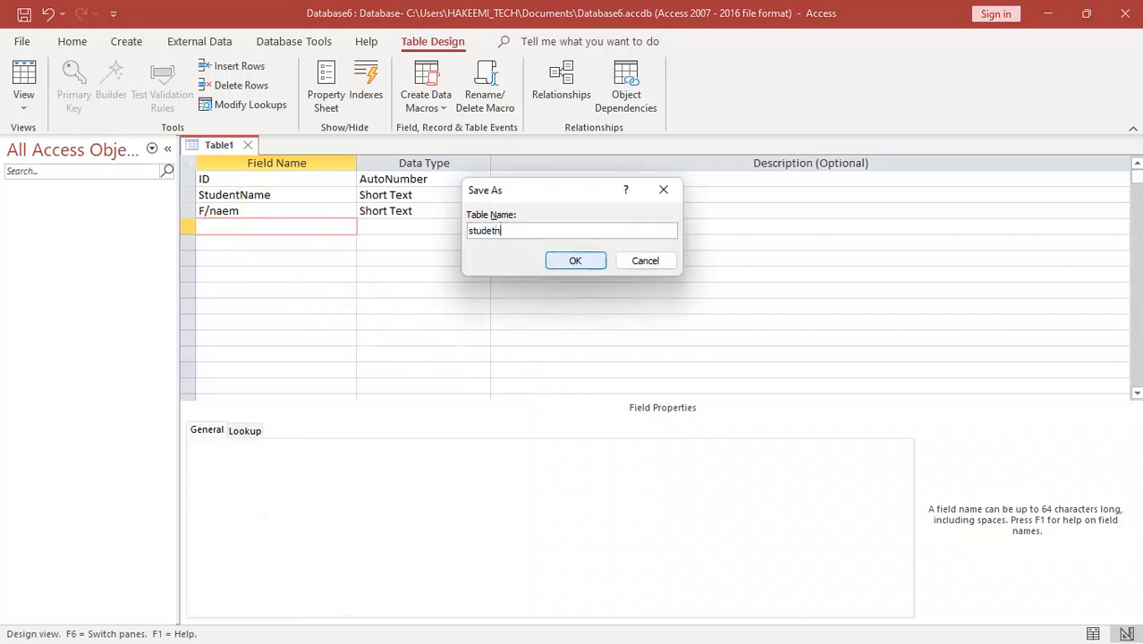
left_click(576, 261)
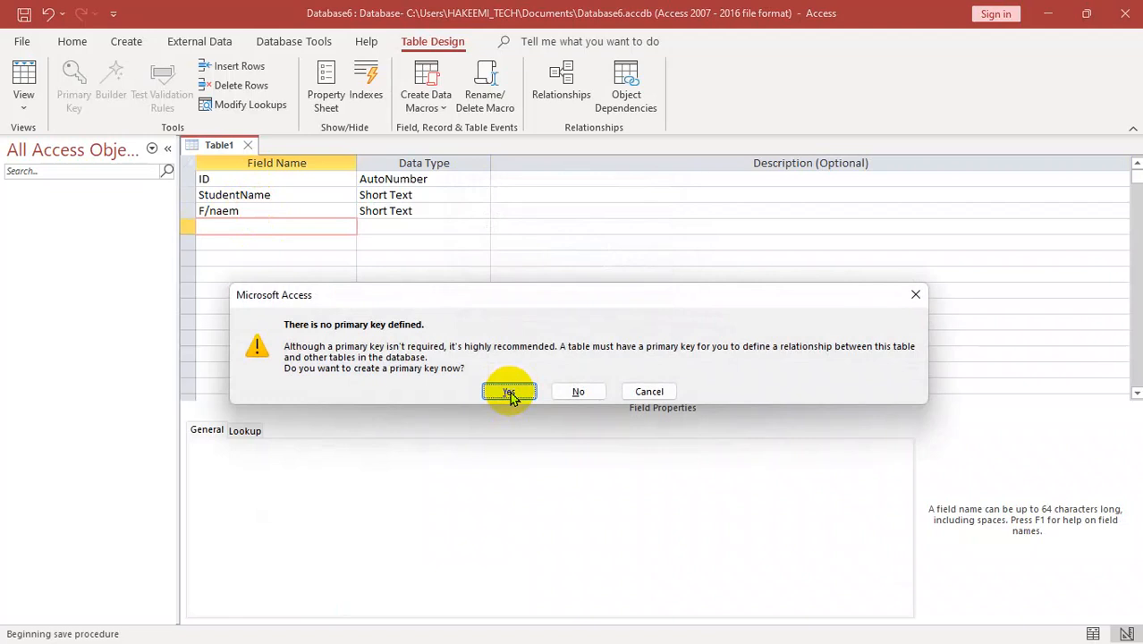
left_click(508, 392)
key("ctrl+w")
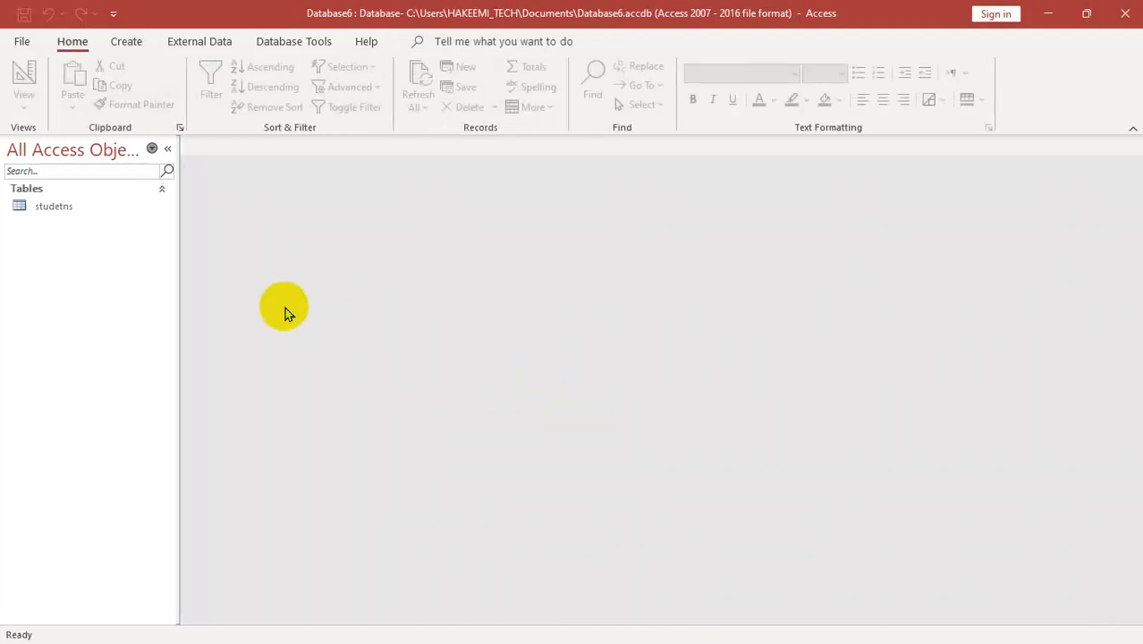
View the studetns table's column headings in its datasheet, close it, and reopen the table in Design View
double_click(85, 208)
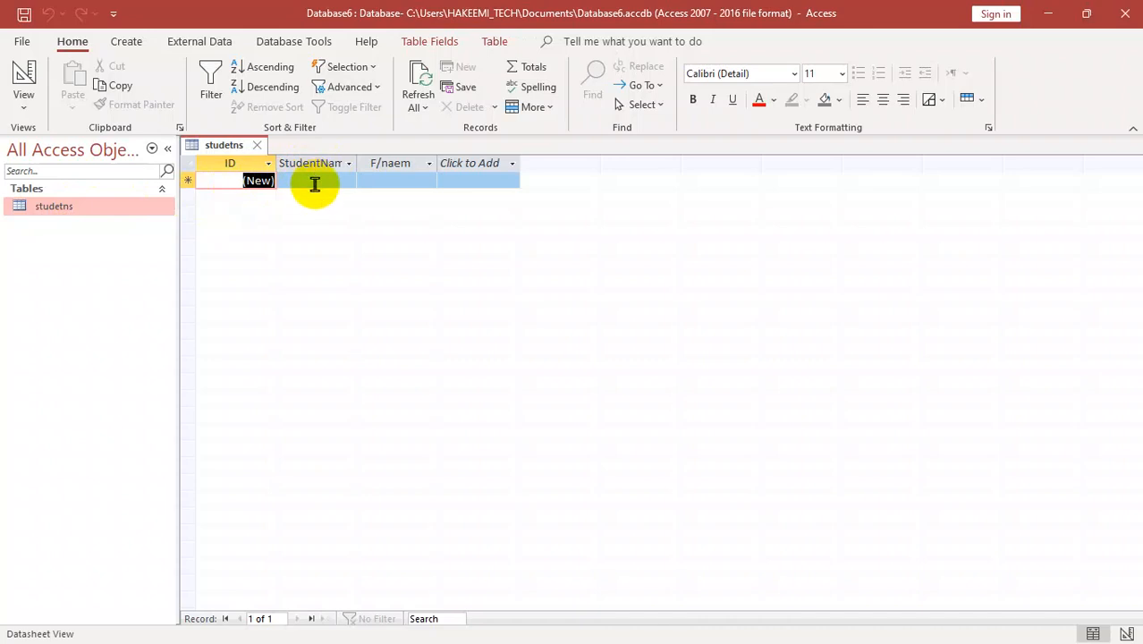
key("ctrl+w")
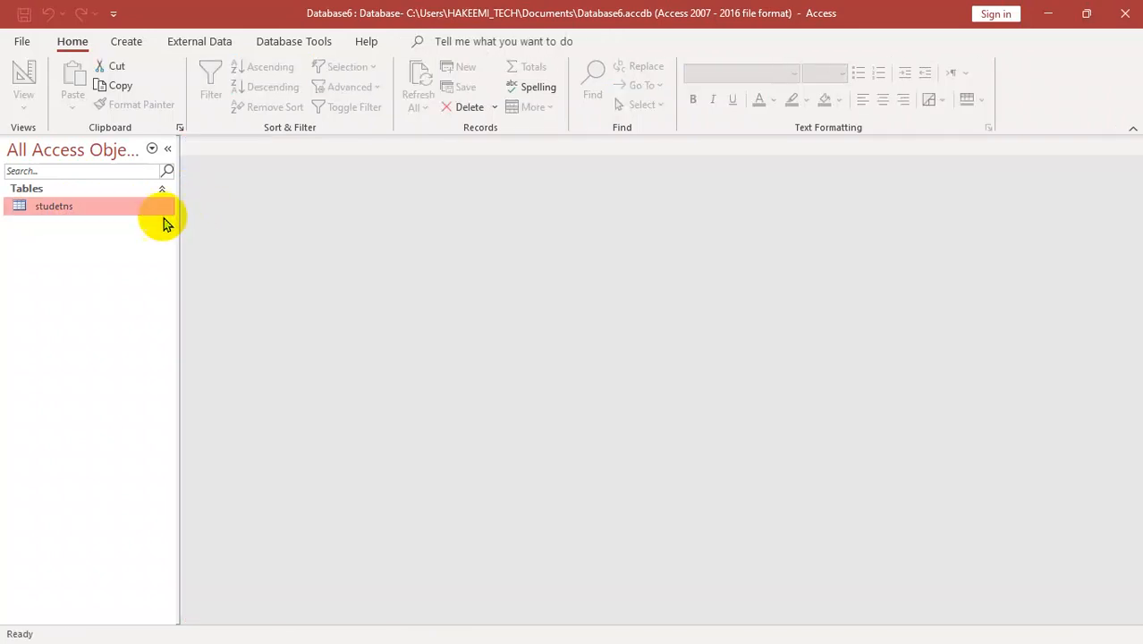
right_click(85, 205)
left_click(138, 237)
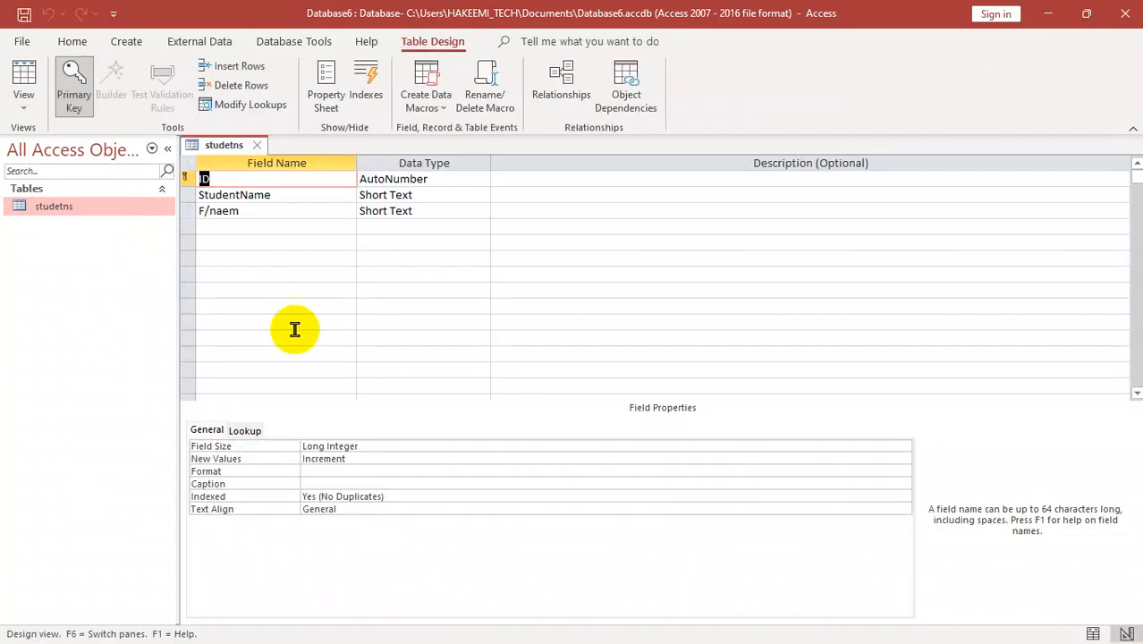
Set the StudentName field's caption to "Student Name", with a space between the words, and save and close the table
double_click(264, 195)
key("ctrl+c")
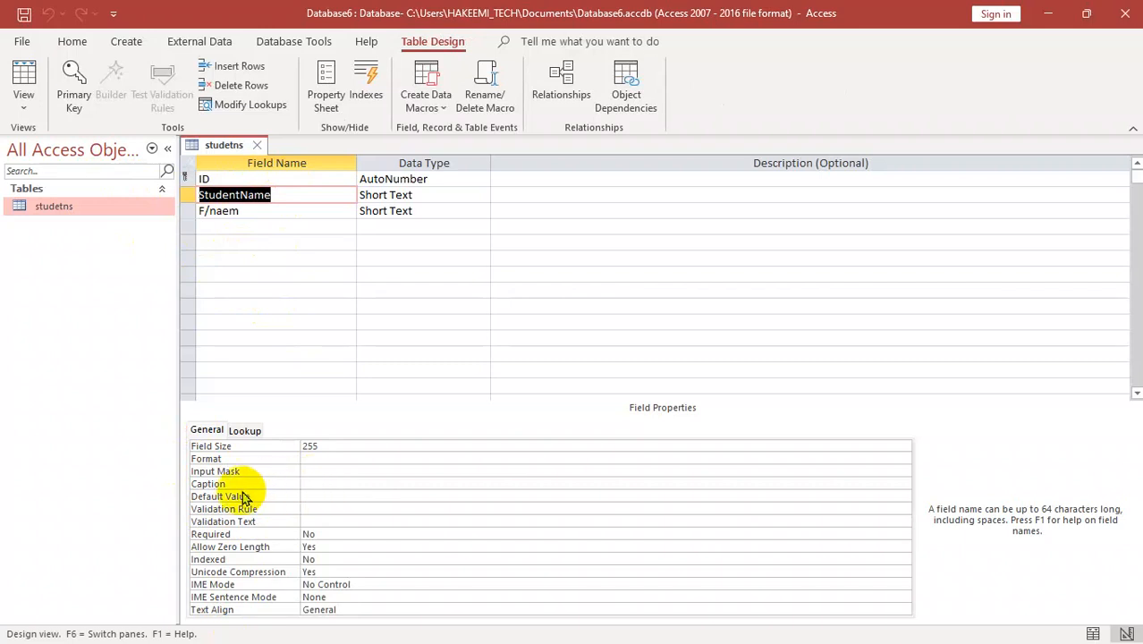
left_click(304, 483)
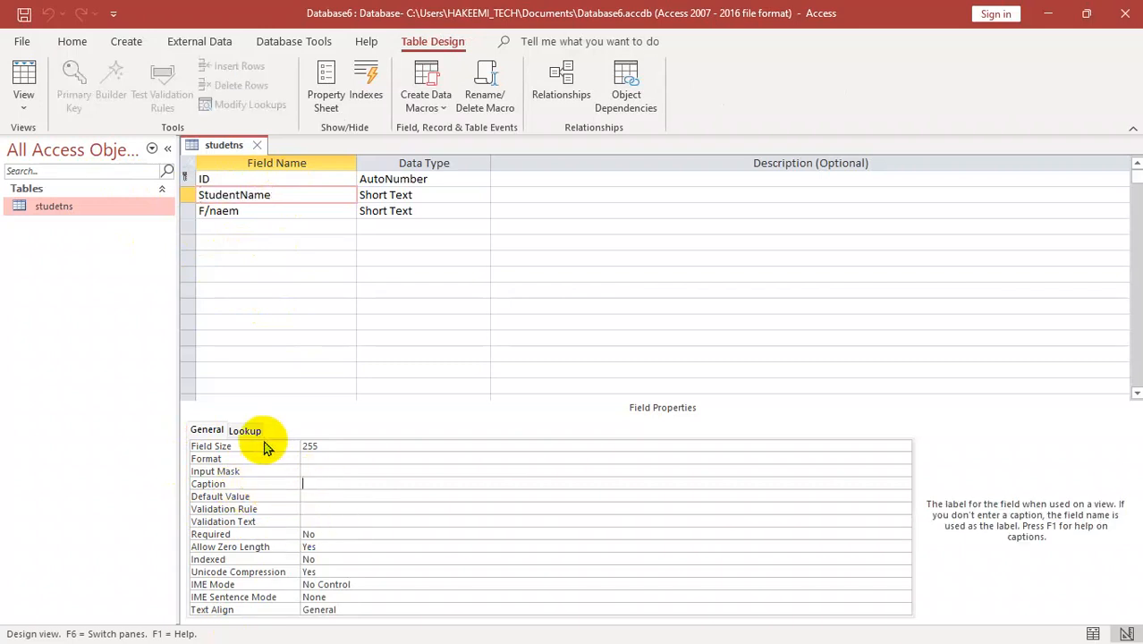
key("ctrl+v")
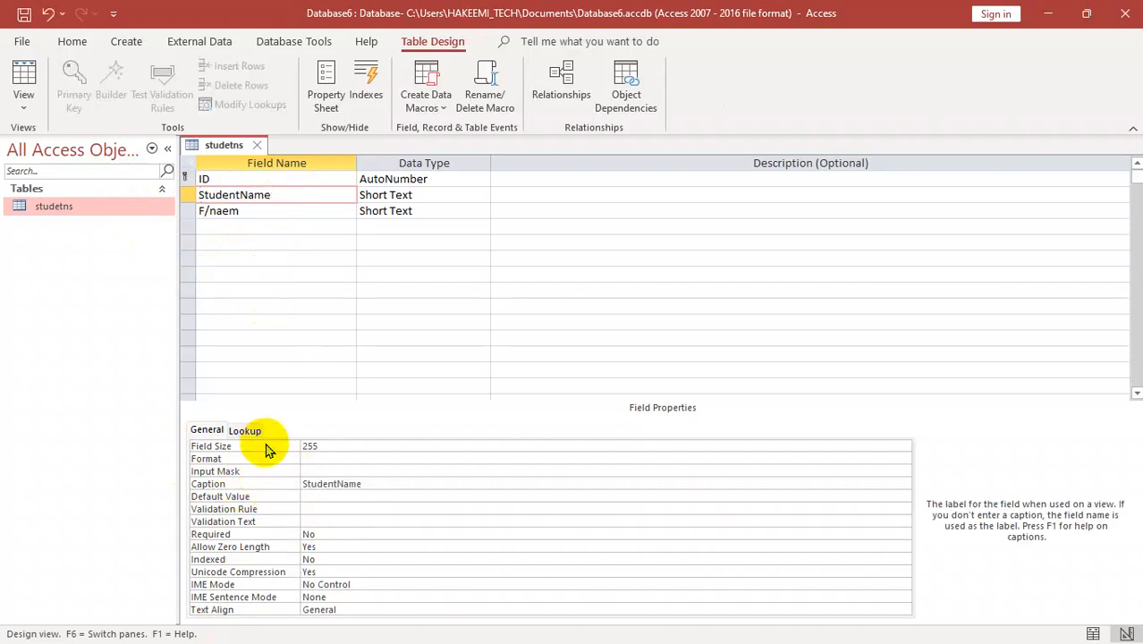
left_click(337, 495)
left_click(337, 483)
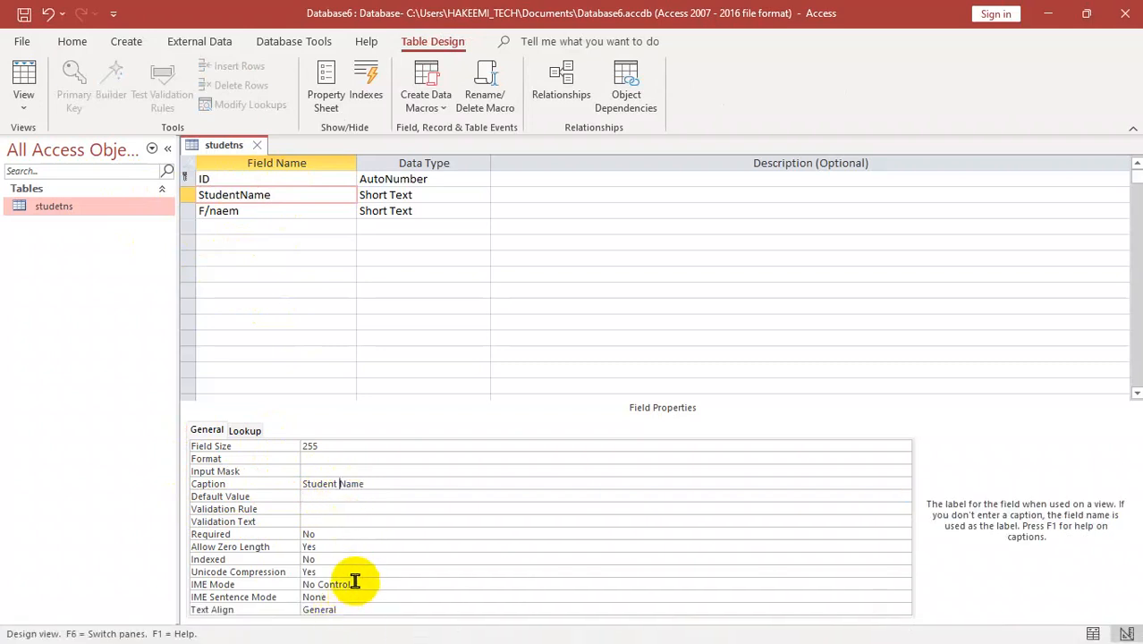
key("ctrl+s")
key("ctrl+w")
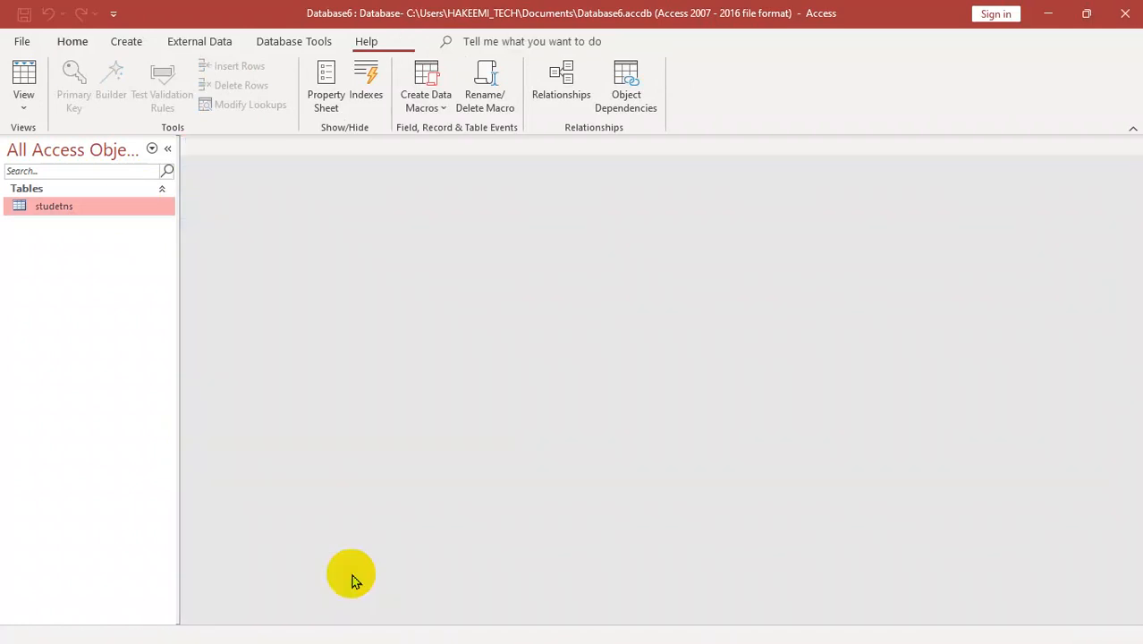
Check the StudentName field's column heading in the studetns datasheet, and close the table
double_click(88, 207)
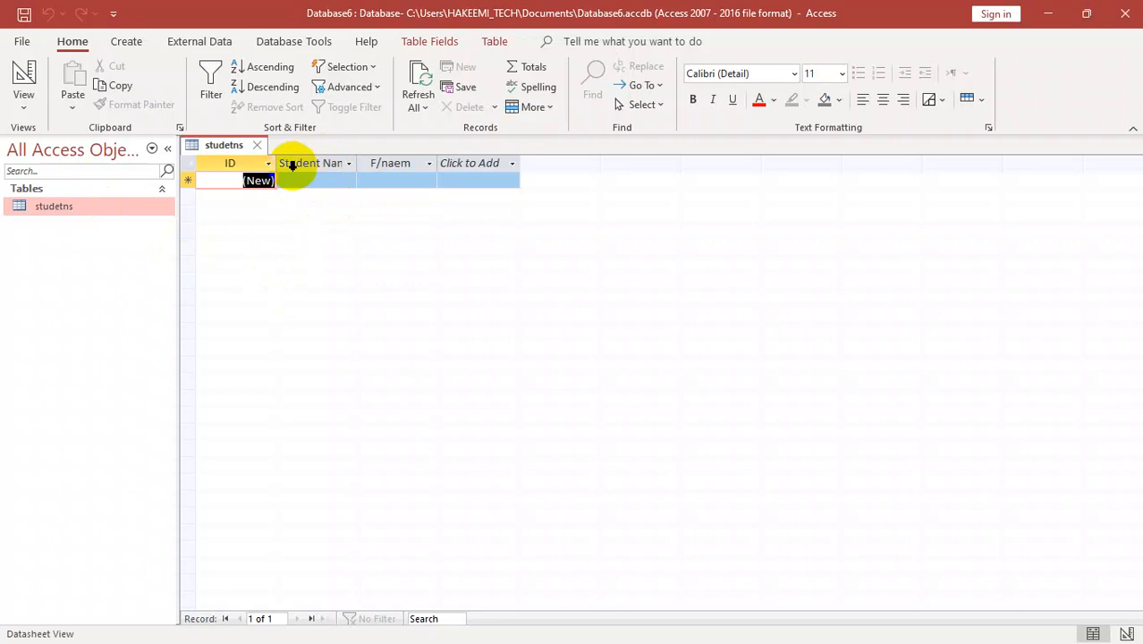
key("ctrl+w")
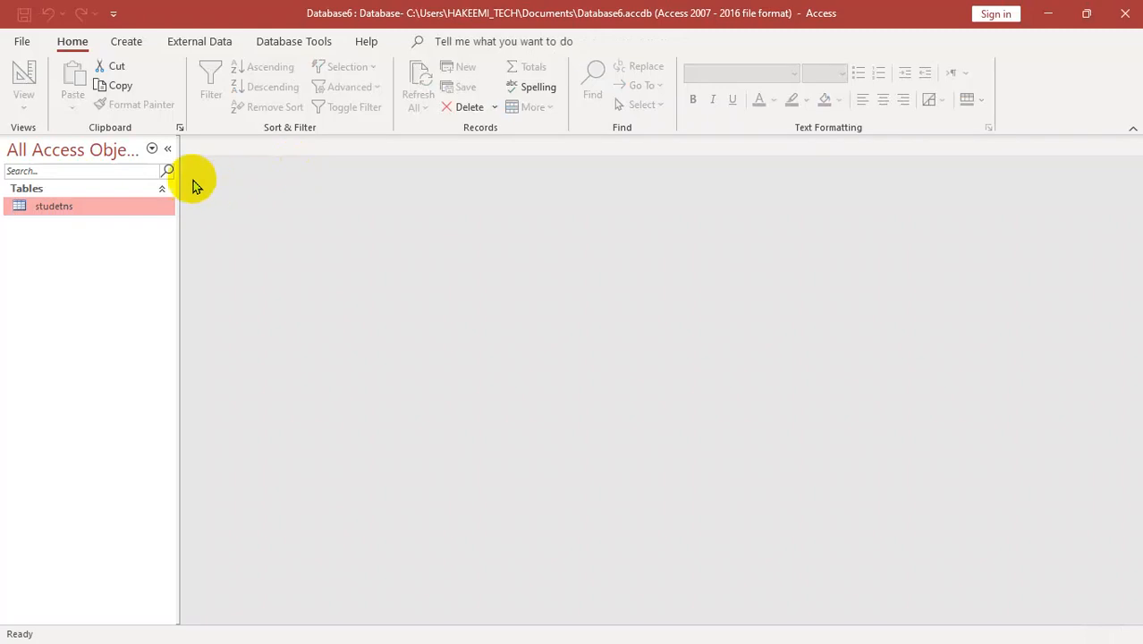
left_click(132, 41)
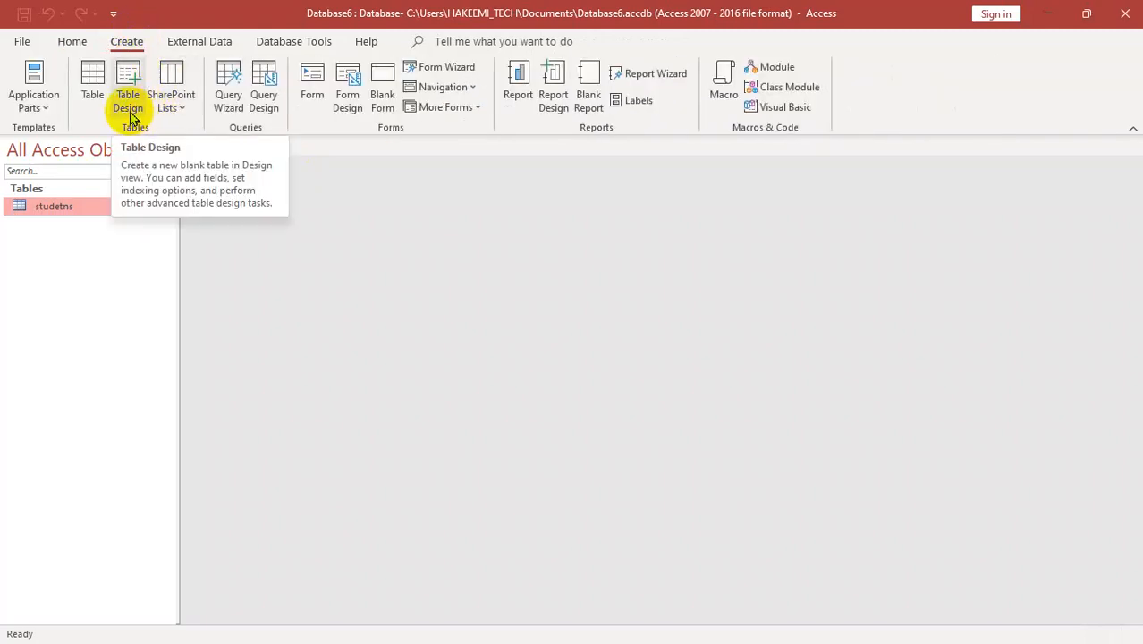
Close the current database, relaunch Access and create a new blank database
left_click(1123, 14)
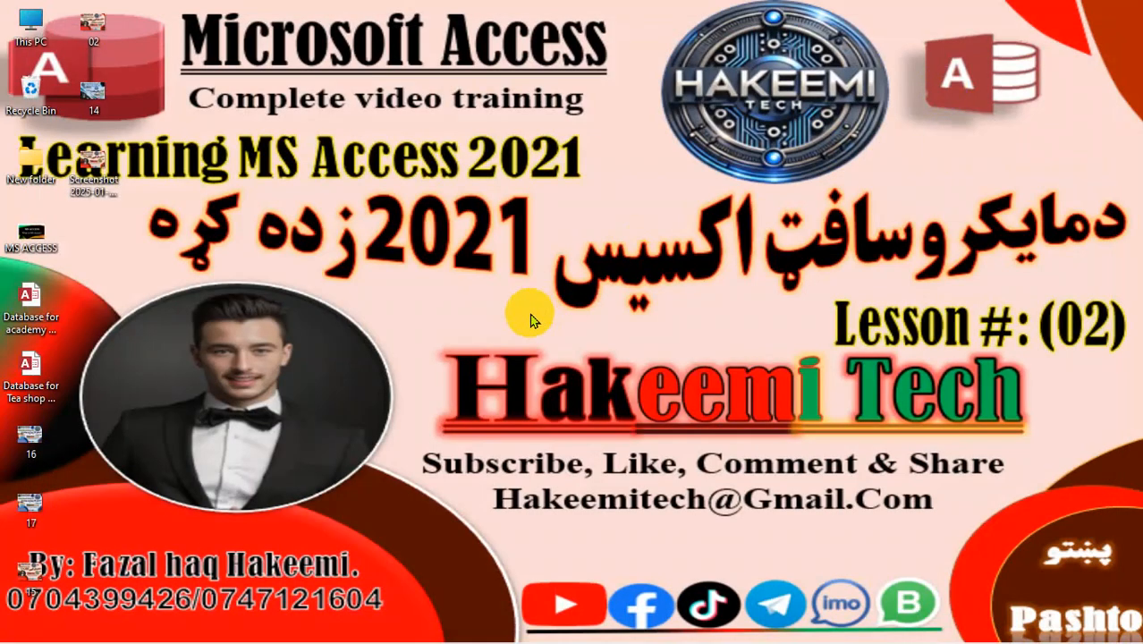
key("super")
type("acc")
key("Return")
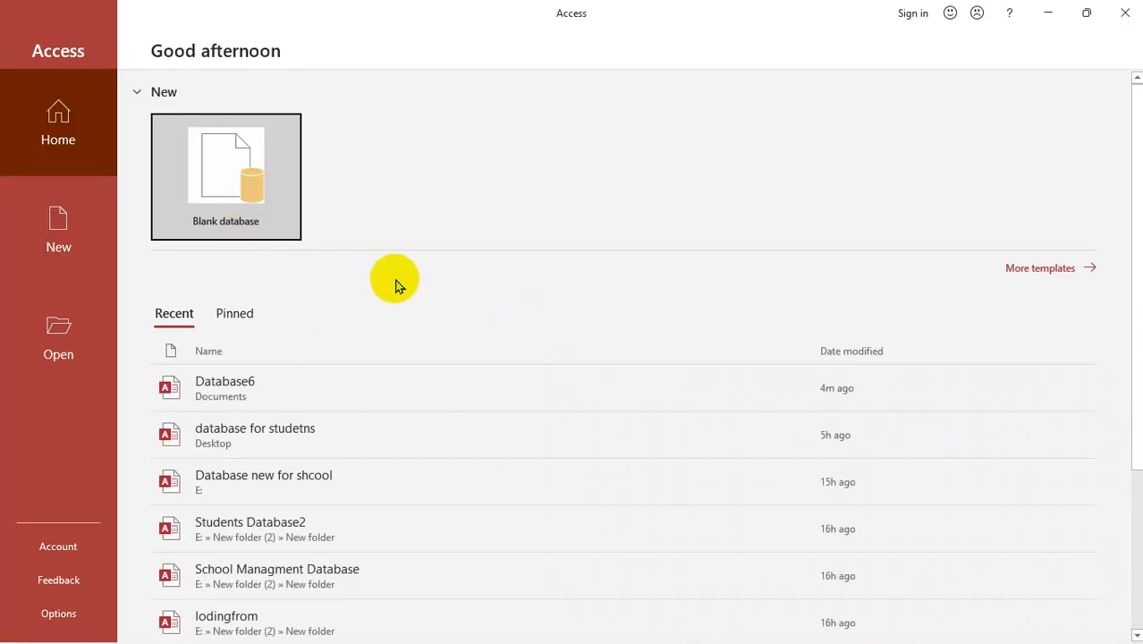
left_click(253, 175)
left_click(677, 309)
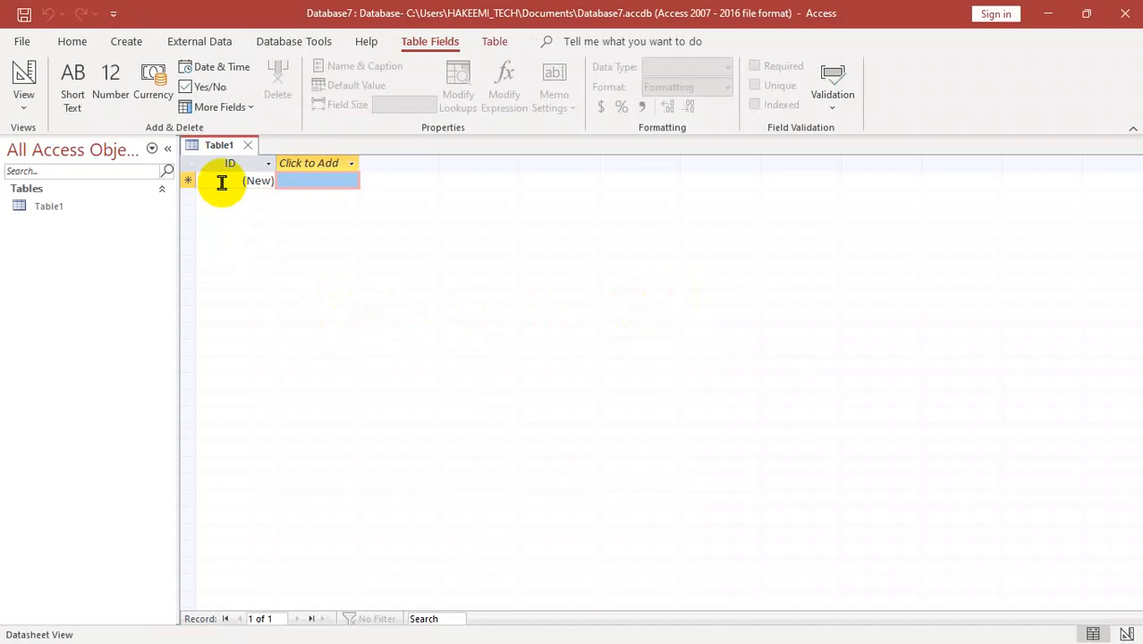
right_click(90, 208)
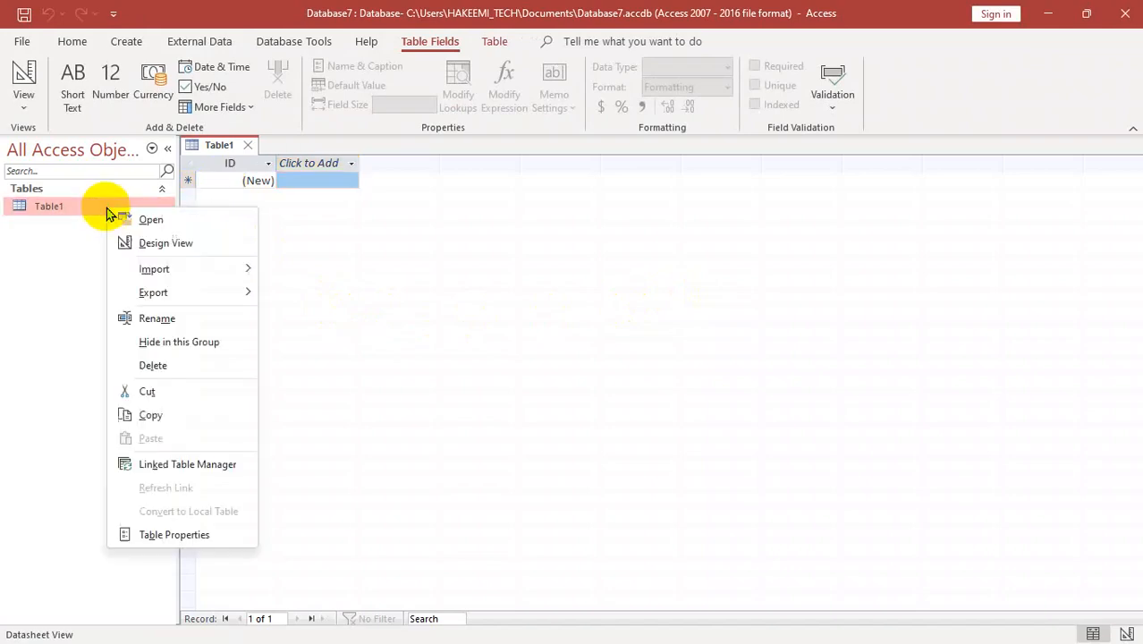
left_click(116, 239)
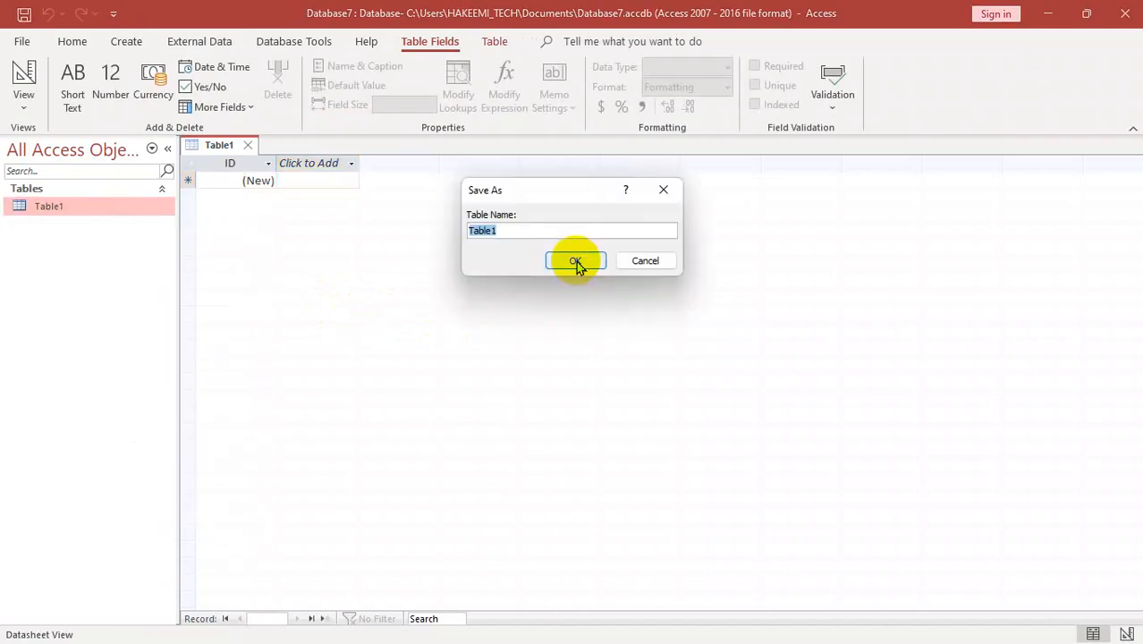
left_click(653, 265)
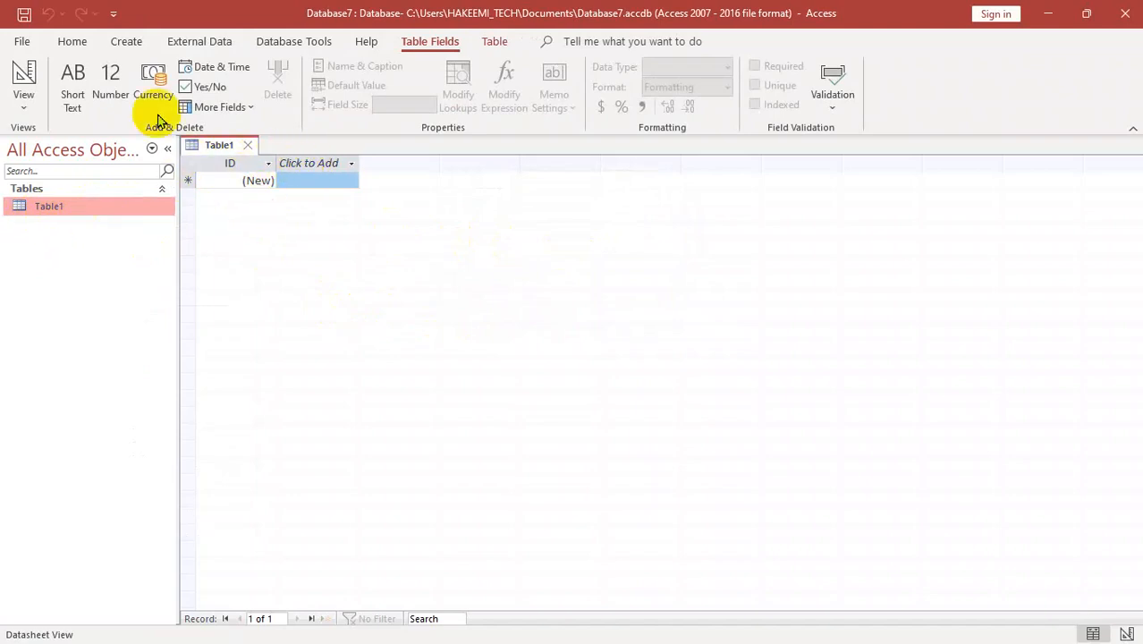
Create a second table in Datasheet View and select it among the database objects
left_click(123, 42)
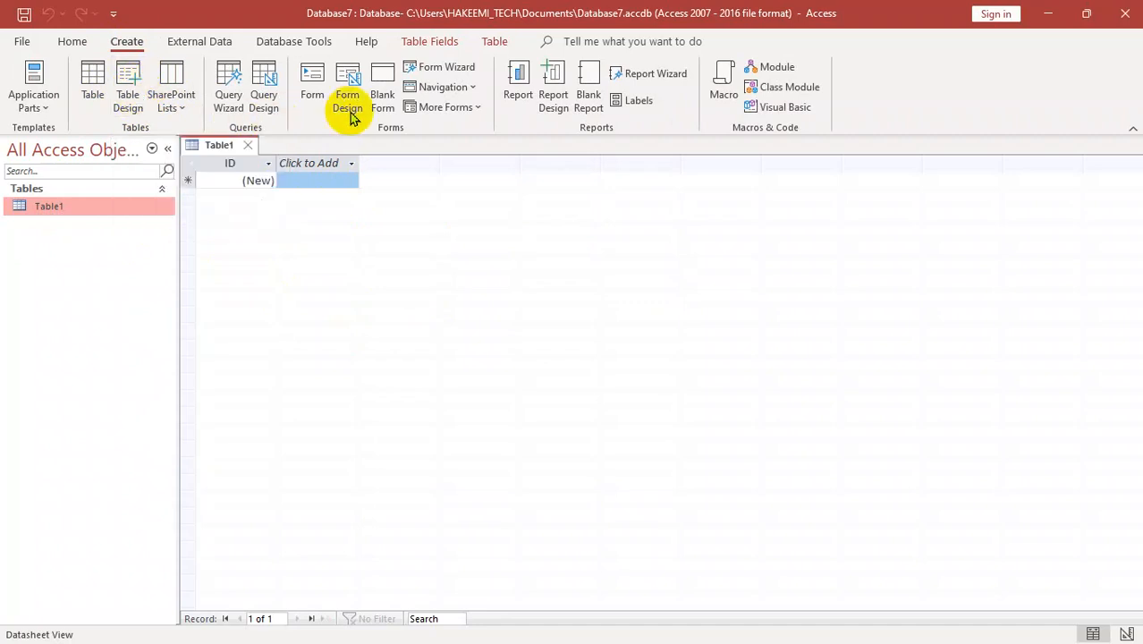
left_click(89, 98)
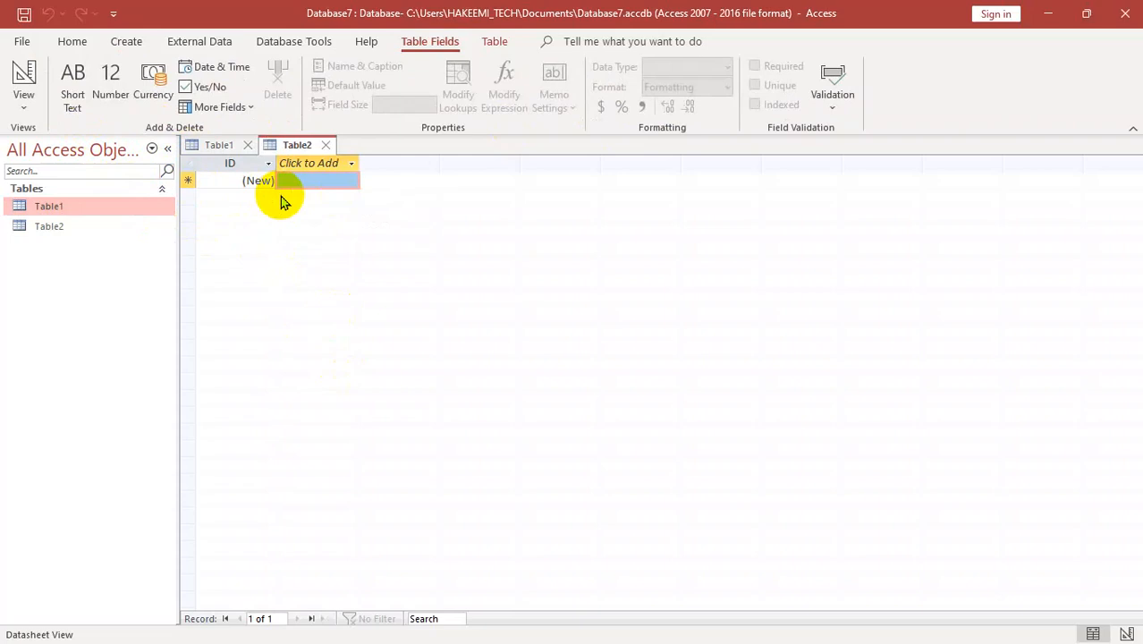
left_click(70, 226)
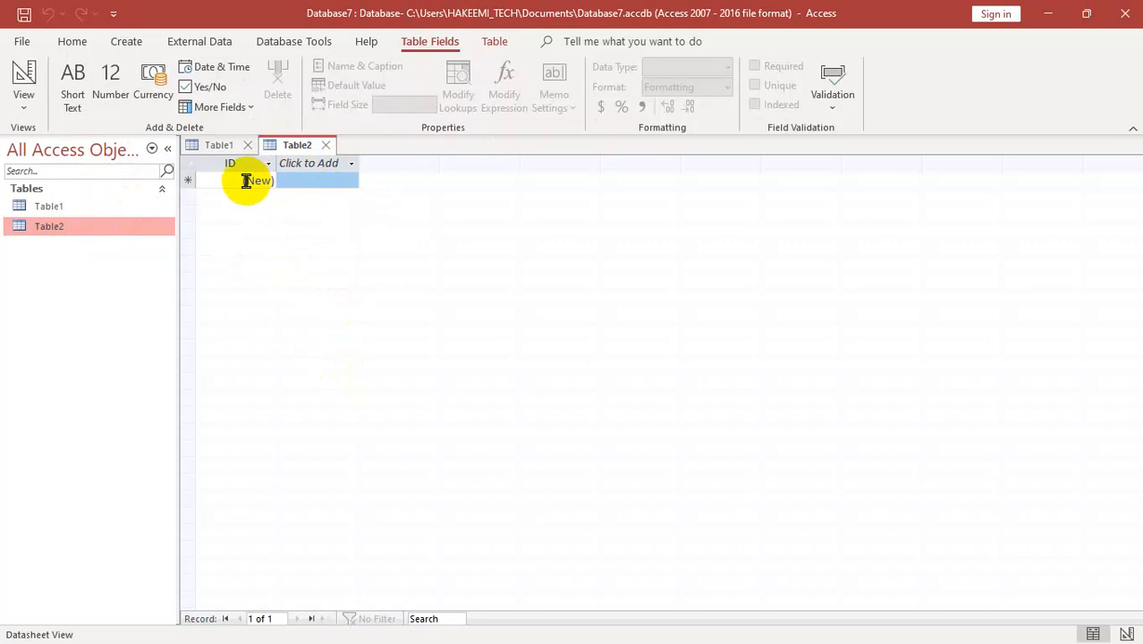
Add a Short Text field named "name" to Table2, accepting the reserved word as its name
left_click(300, 163)
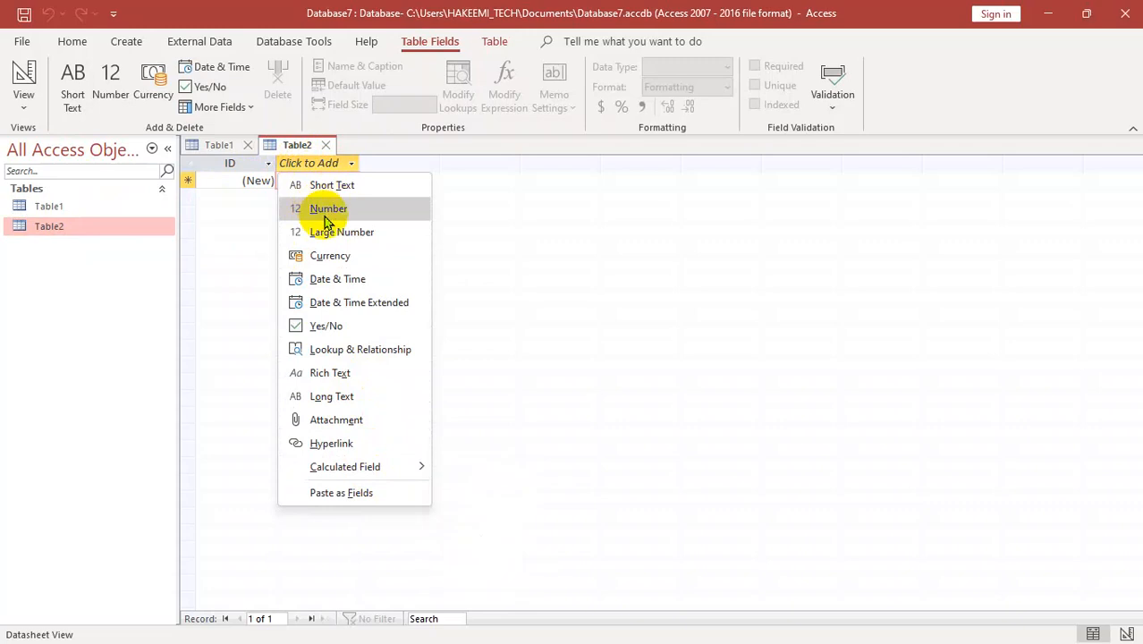
left_click(324, 190)
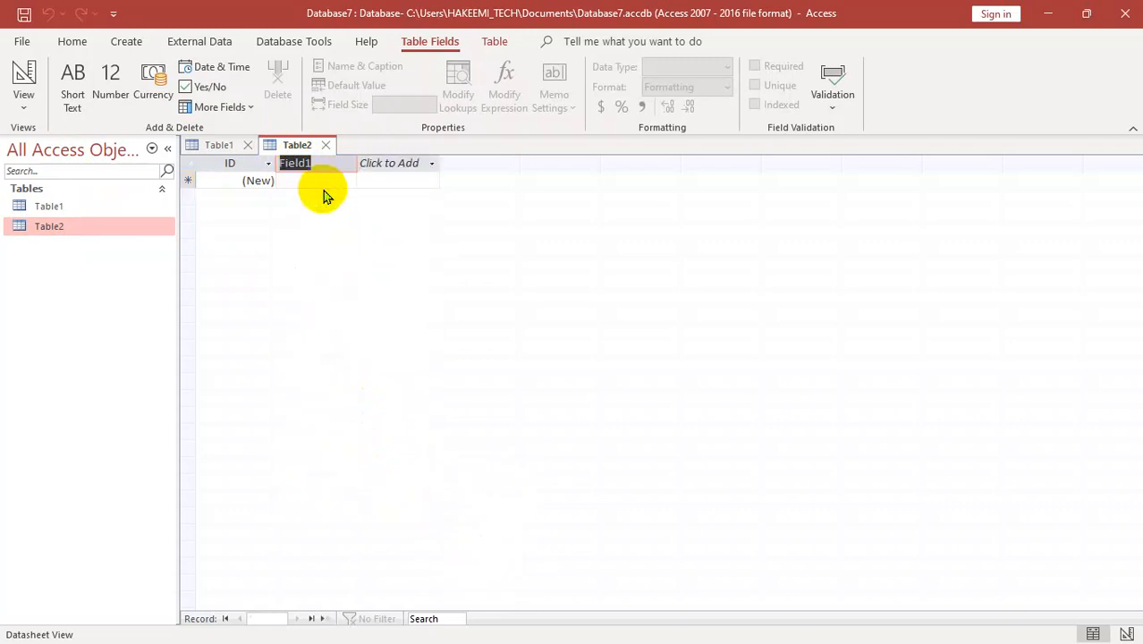
type("name")
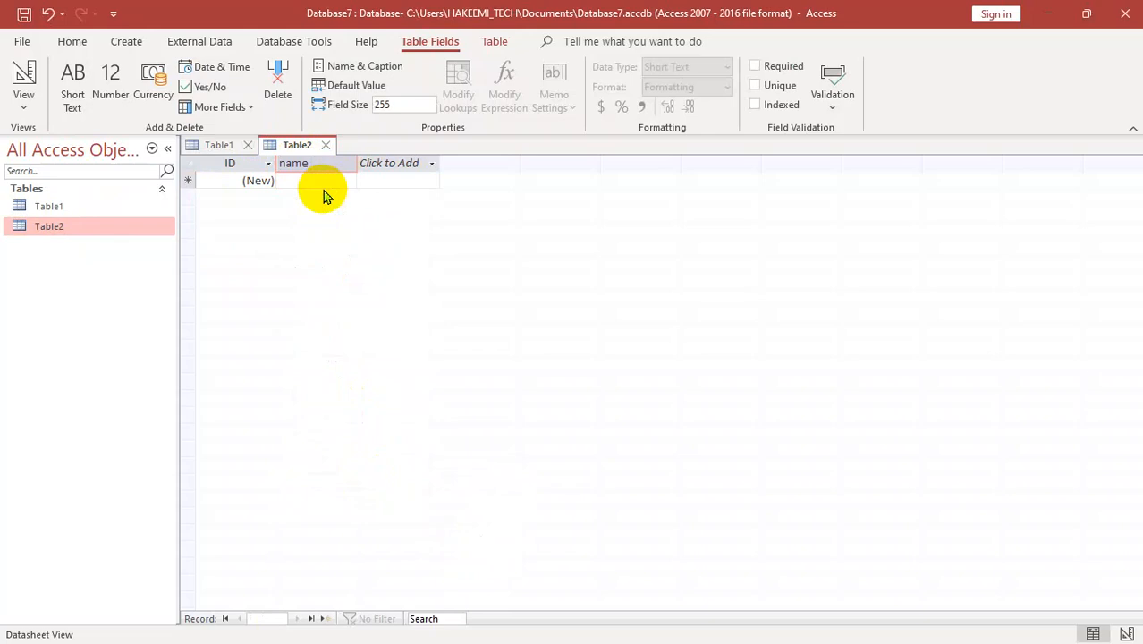
key("Return")
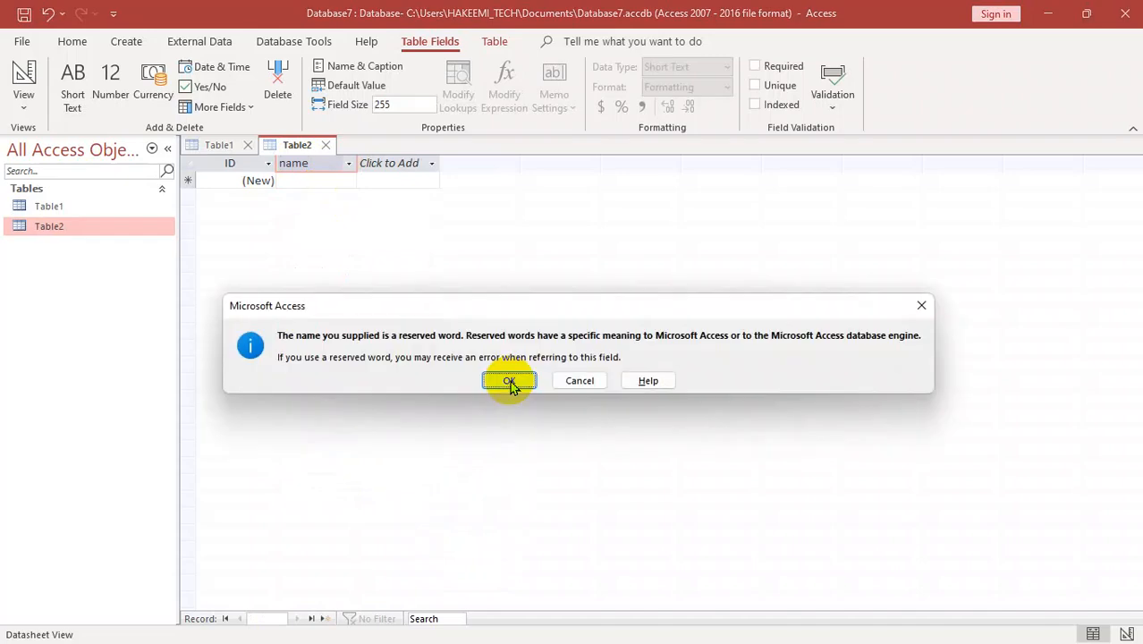
left_click(509, 381)
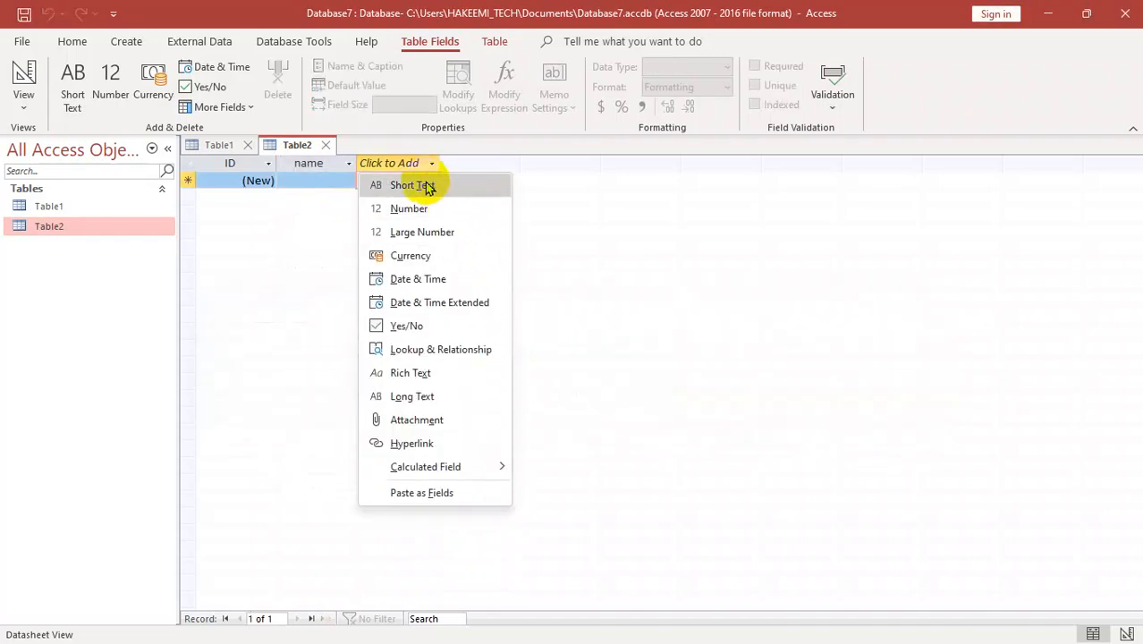
Add a Yes/No field named "gender" after the name field in Table2
left_click(404, 327)
type("gender")
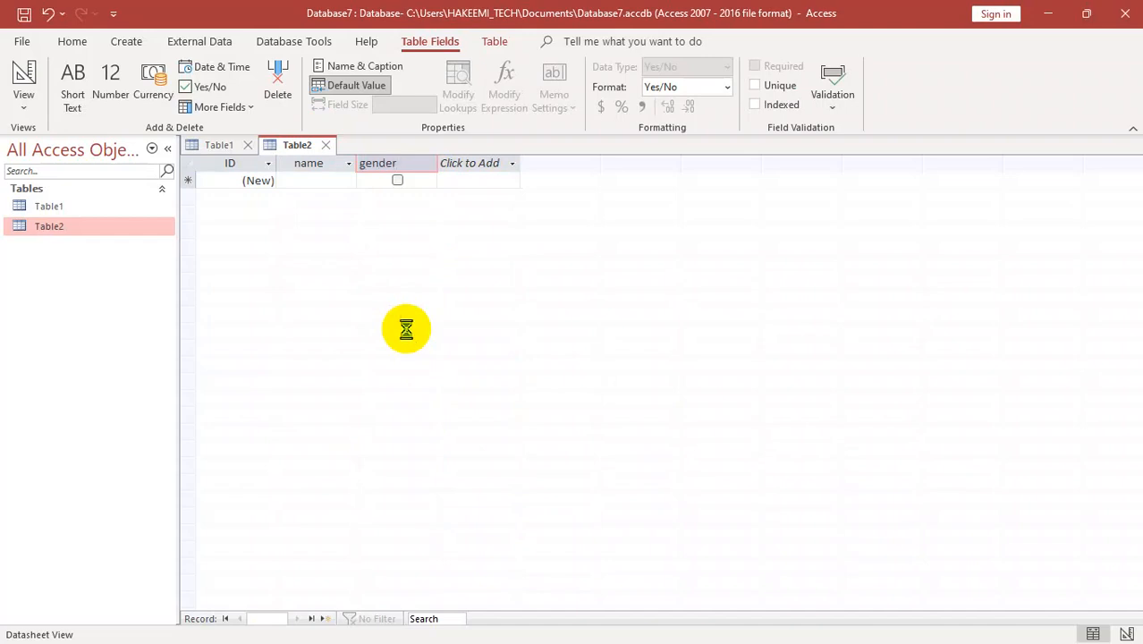
key("Return")
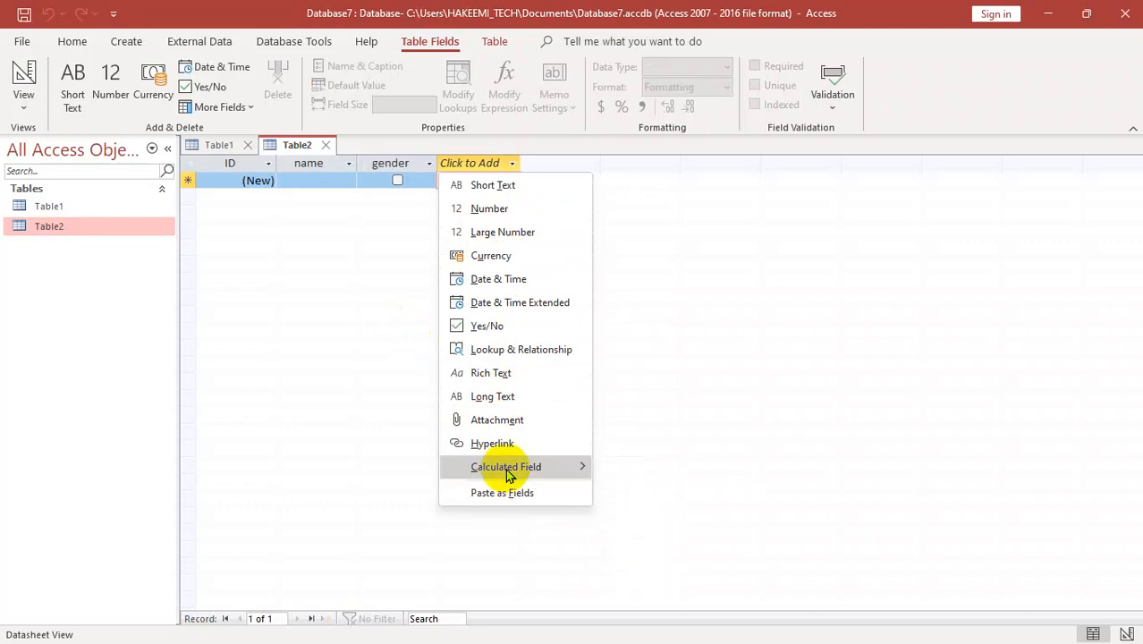
Add a Number field named "phone" and a Currency field named "fee" after the gender field in Table2
left_click(493, 213)
type("phone")
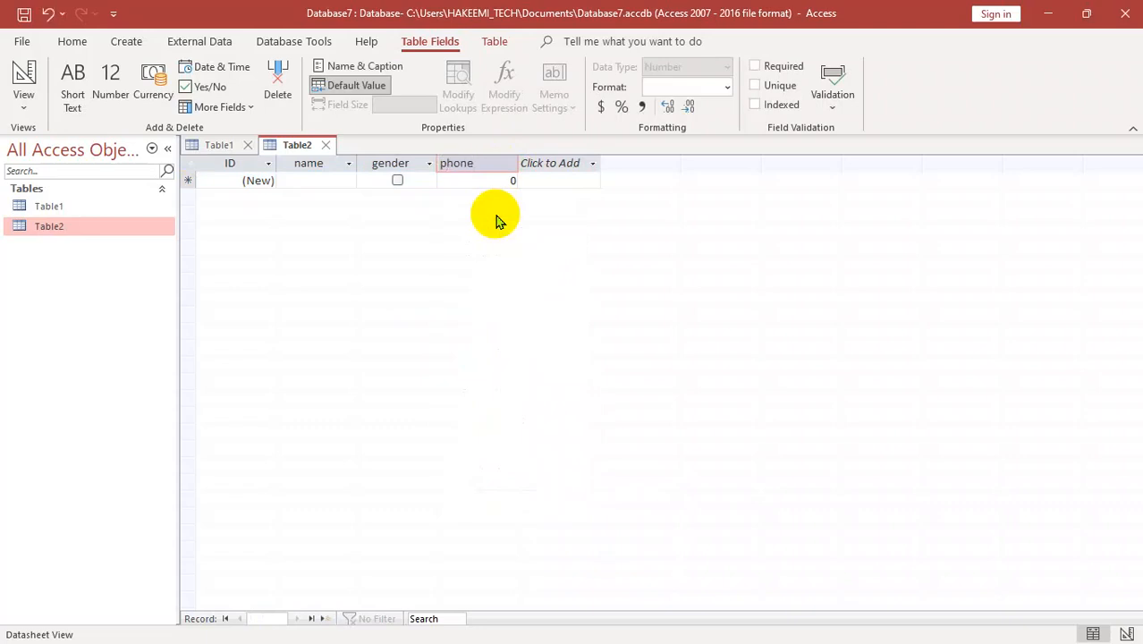
key("Return")
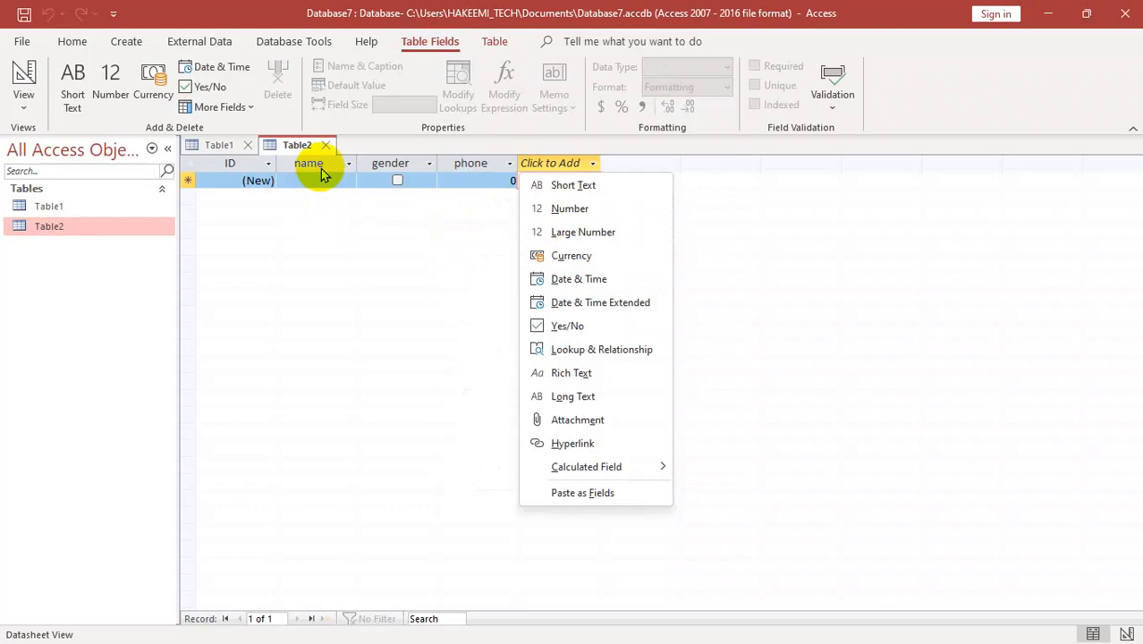
left_click(574, 257)
type("fee")
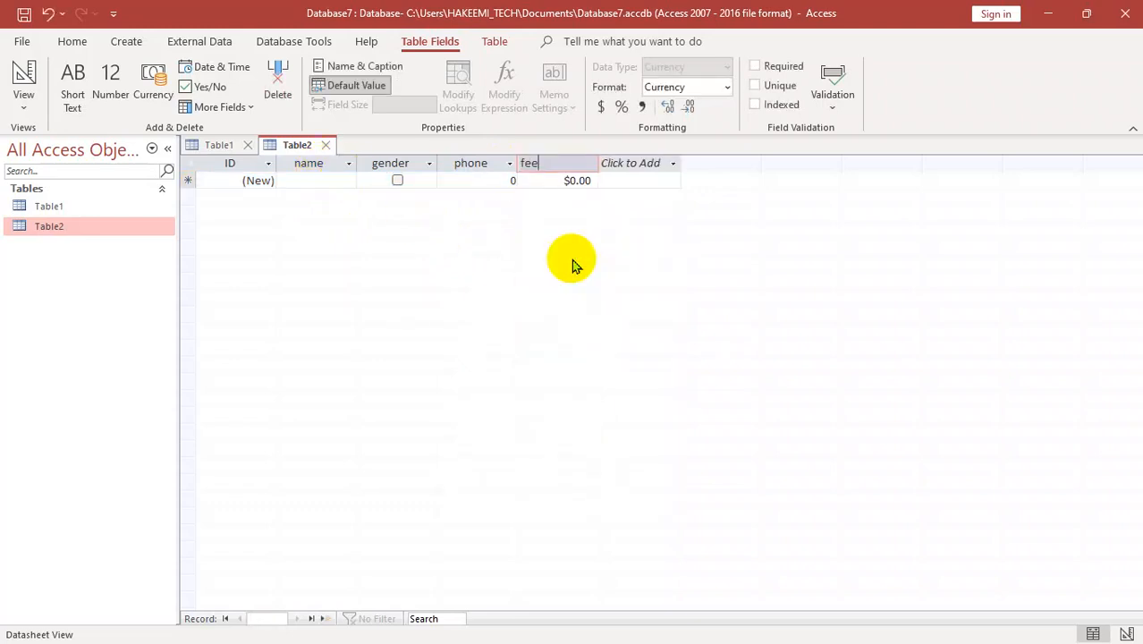
key("Return")
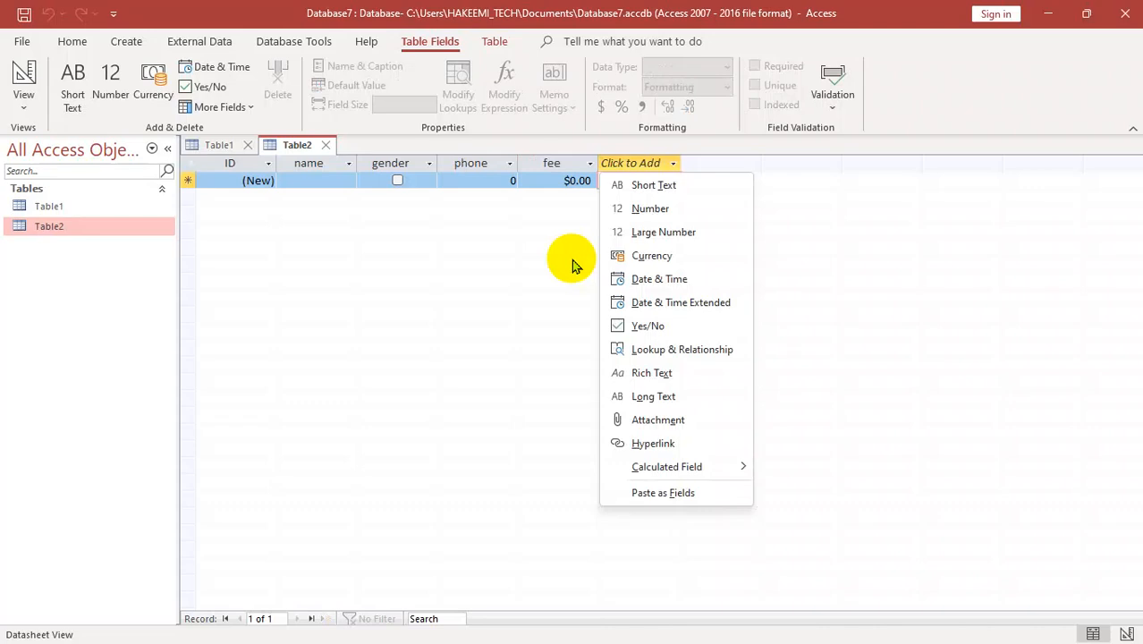
Add a Date & Time field named "date/time" and an Attachment field after the fee field
left_click(649, 283)
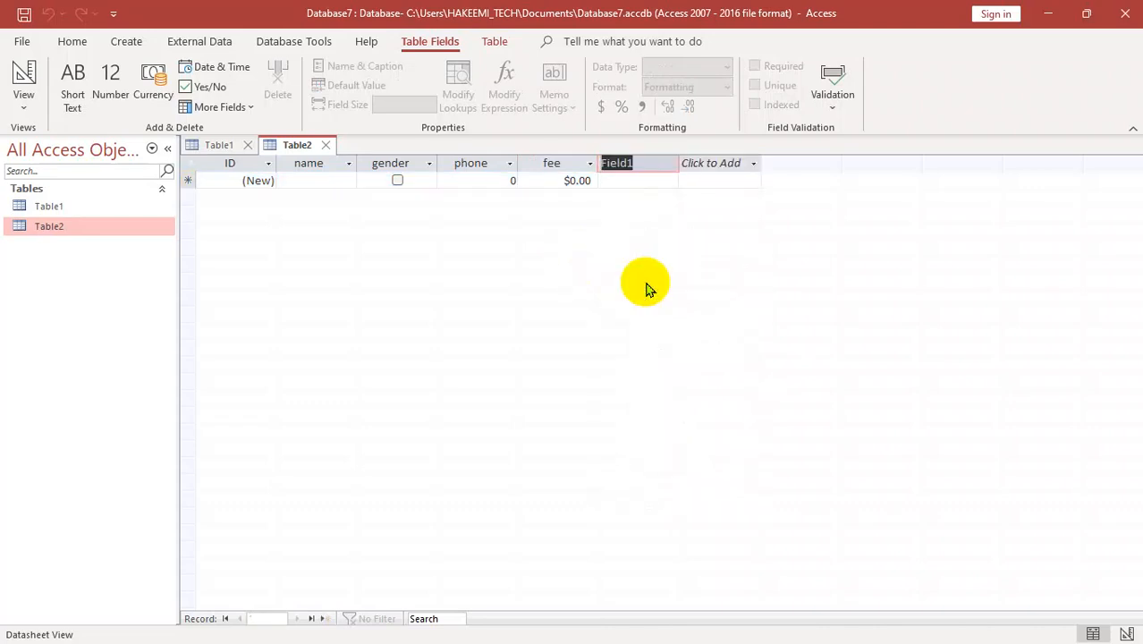
type("datea")
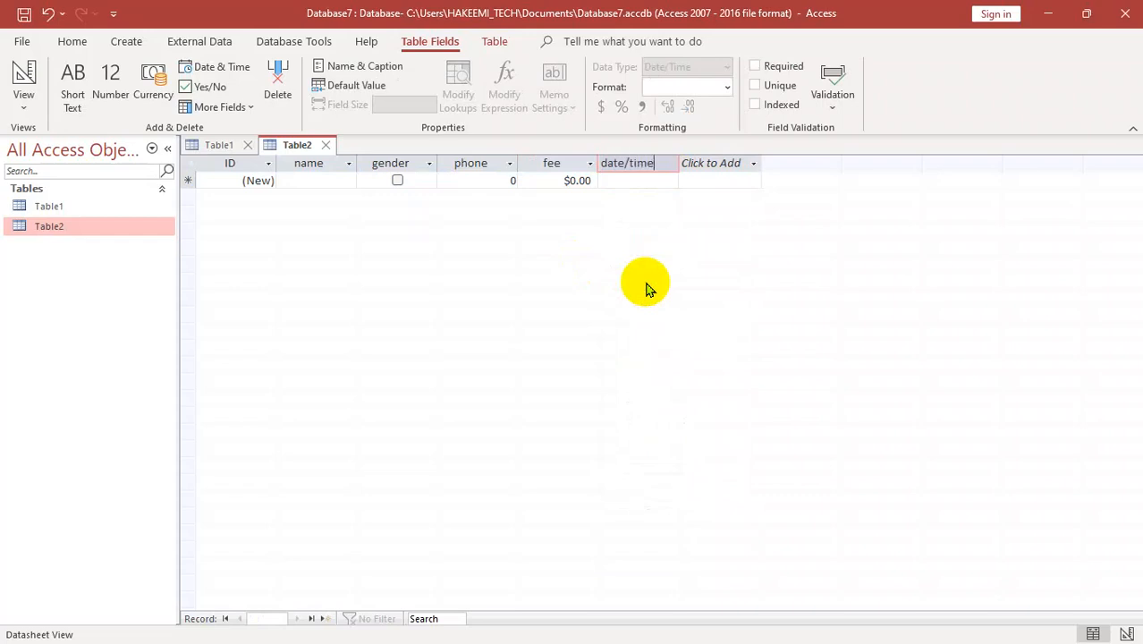
type("time")
key("Return")
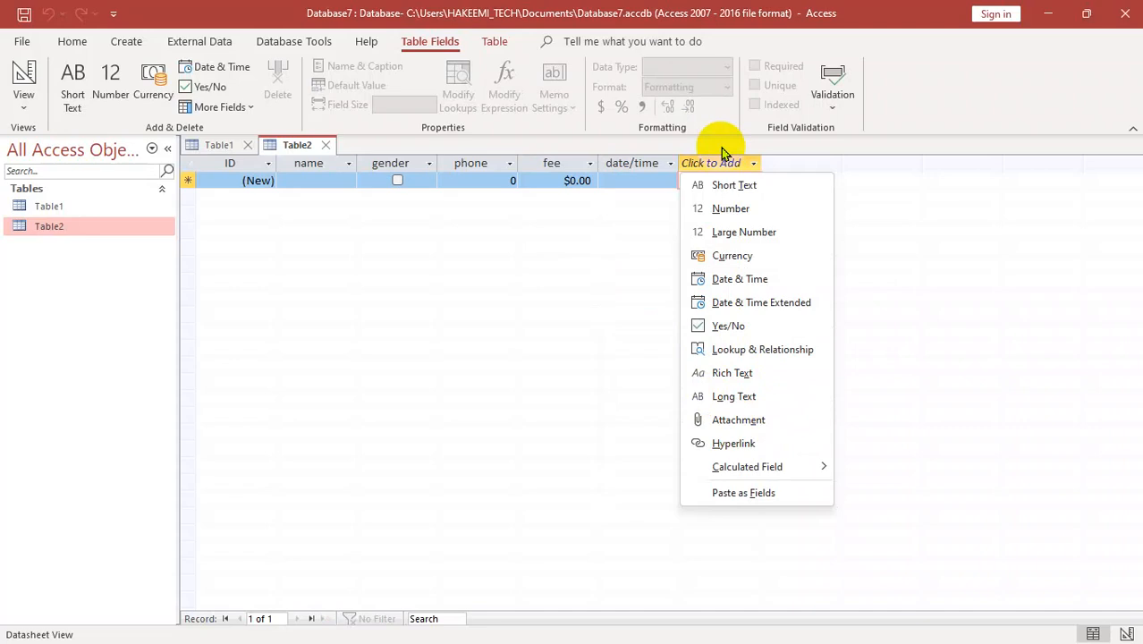
left_click(748, 420)
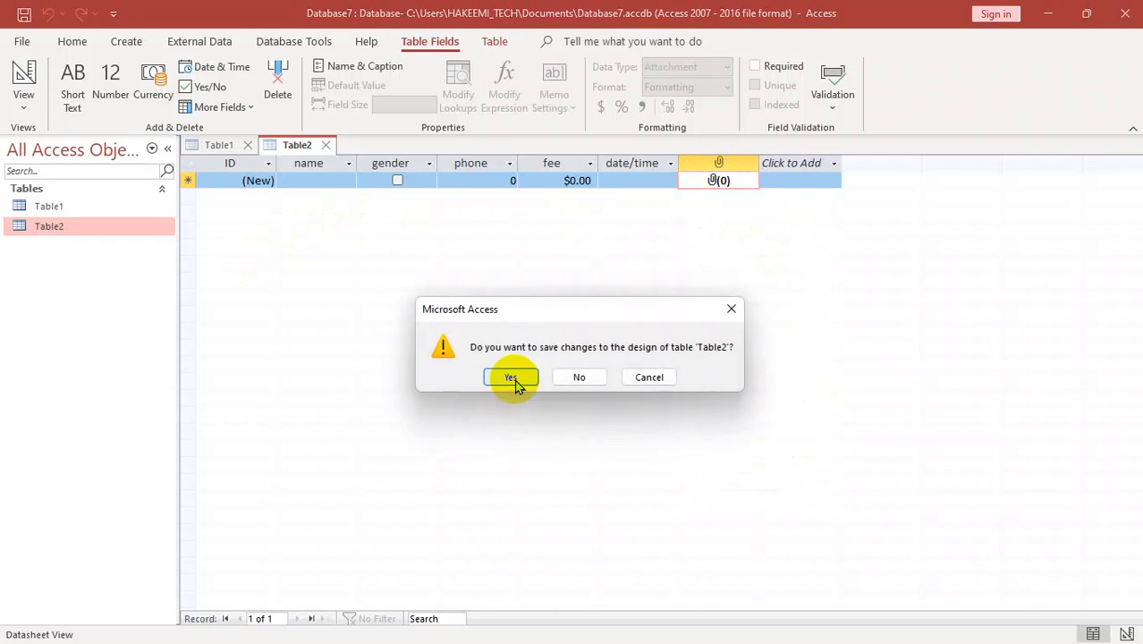
Close Table2, saving its design under the table name "studetns table"
left_click(511, 378)
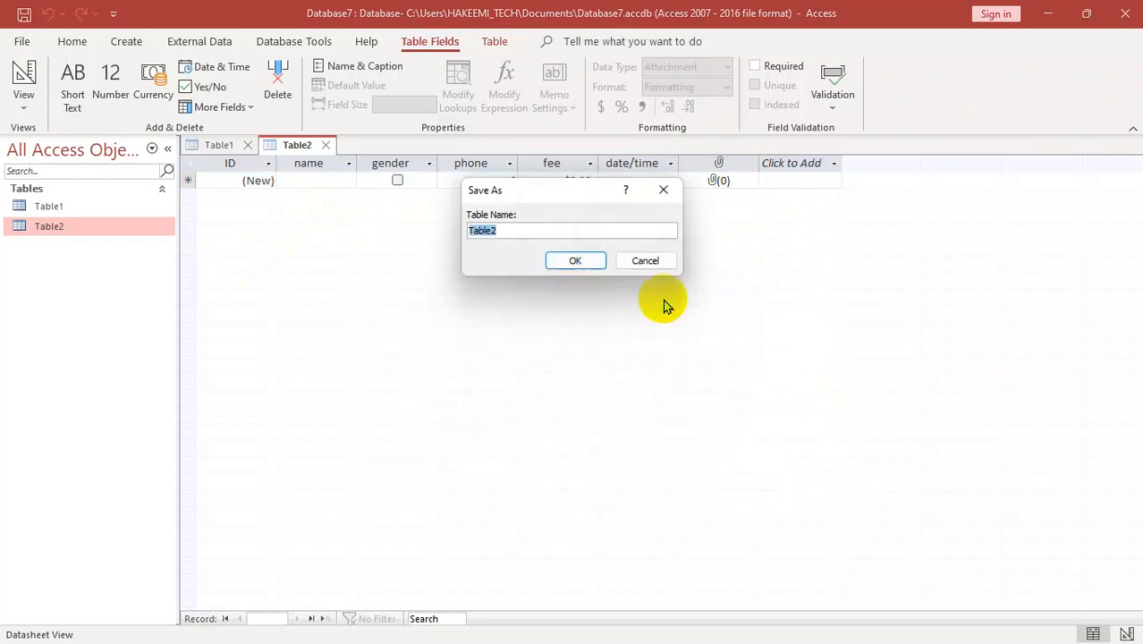
type("studetns")
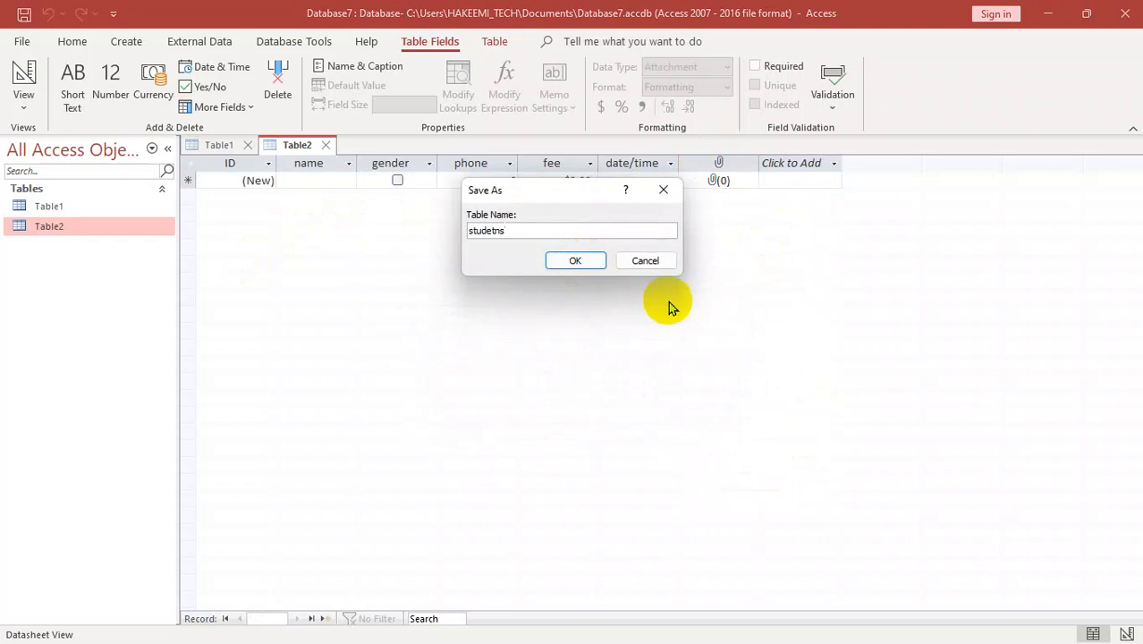
type(" table")
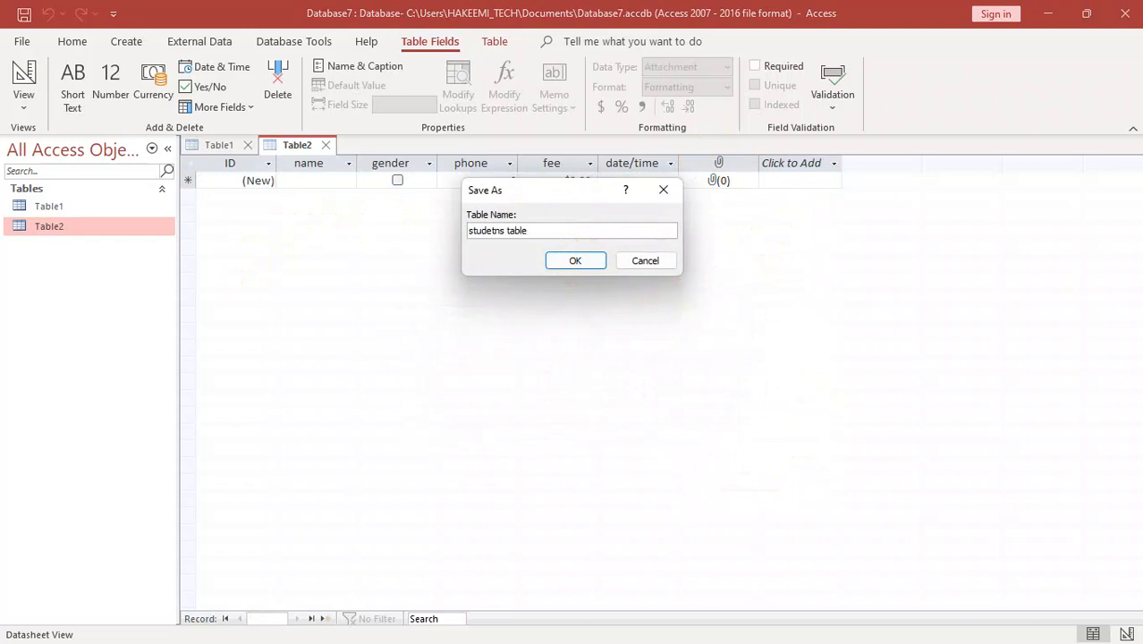
key("Return")
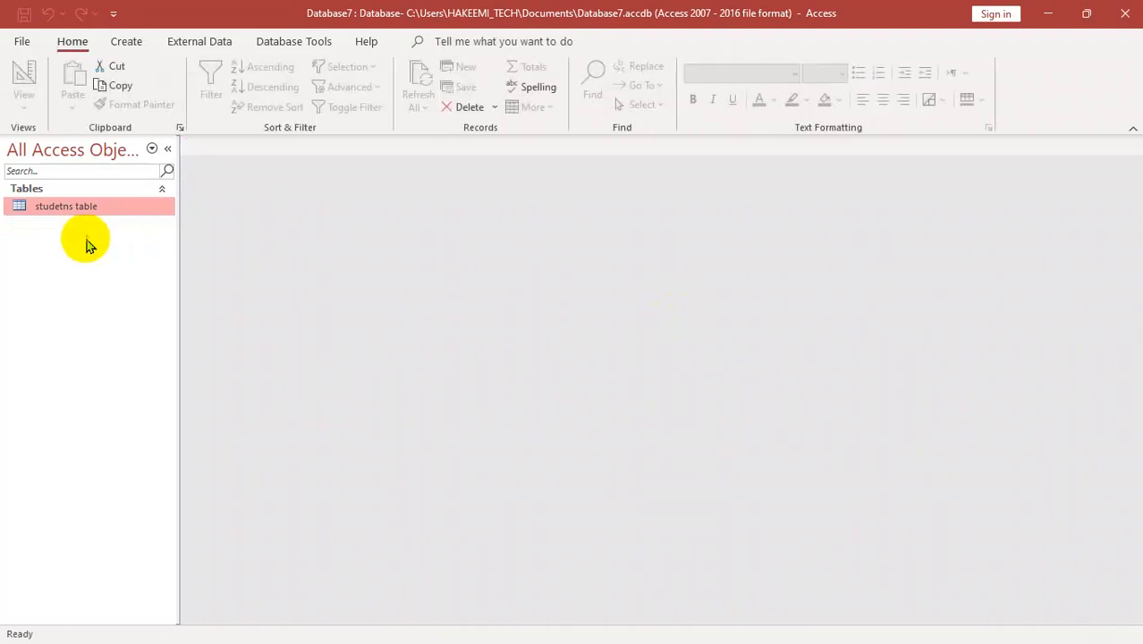
Open the studetns table and start its first record with the student's name, gender ticked and the phone number
double_click(61, 207)
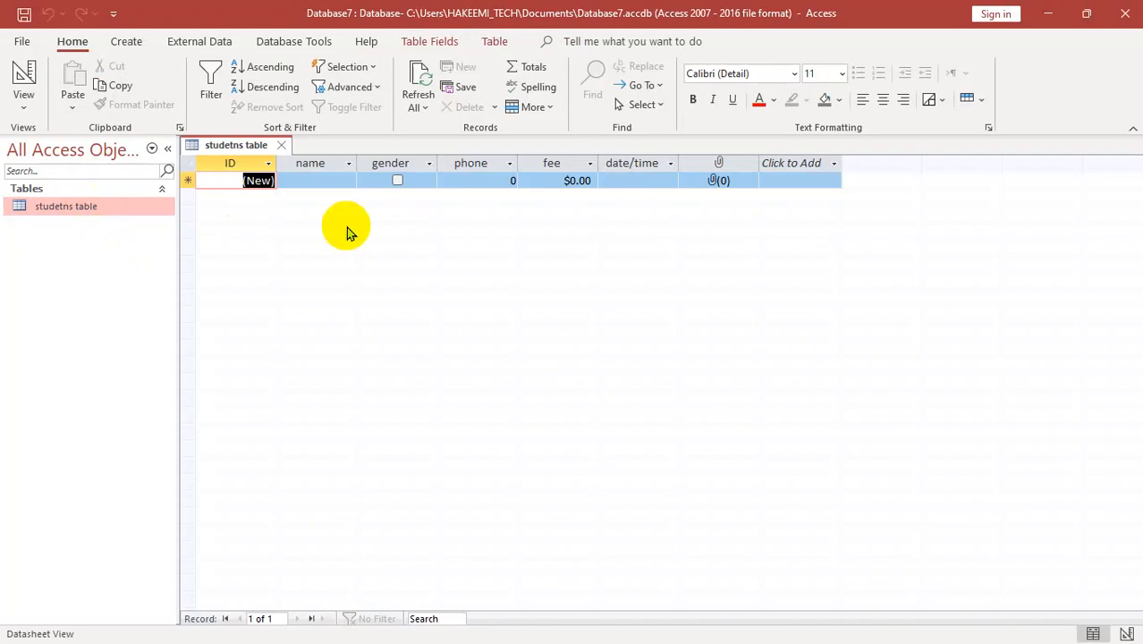
key("Tab")
type("khalid")
key("Tab")
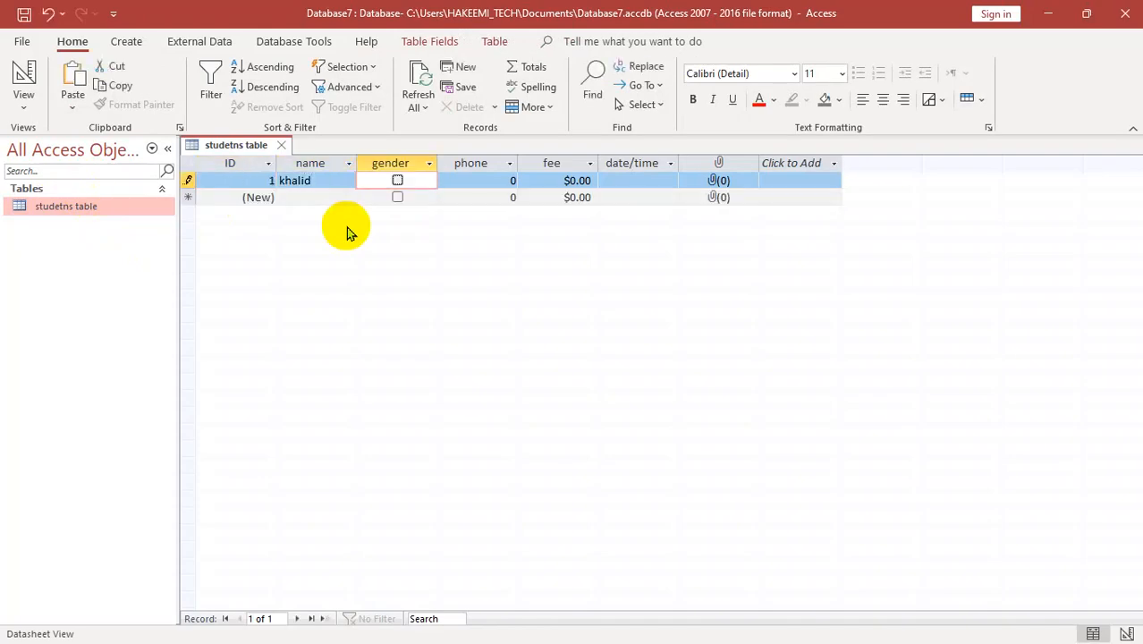
left_click(398, 181)
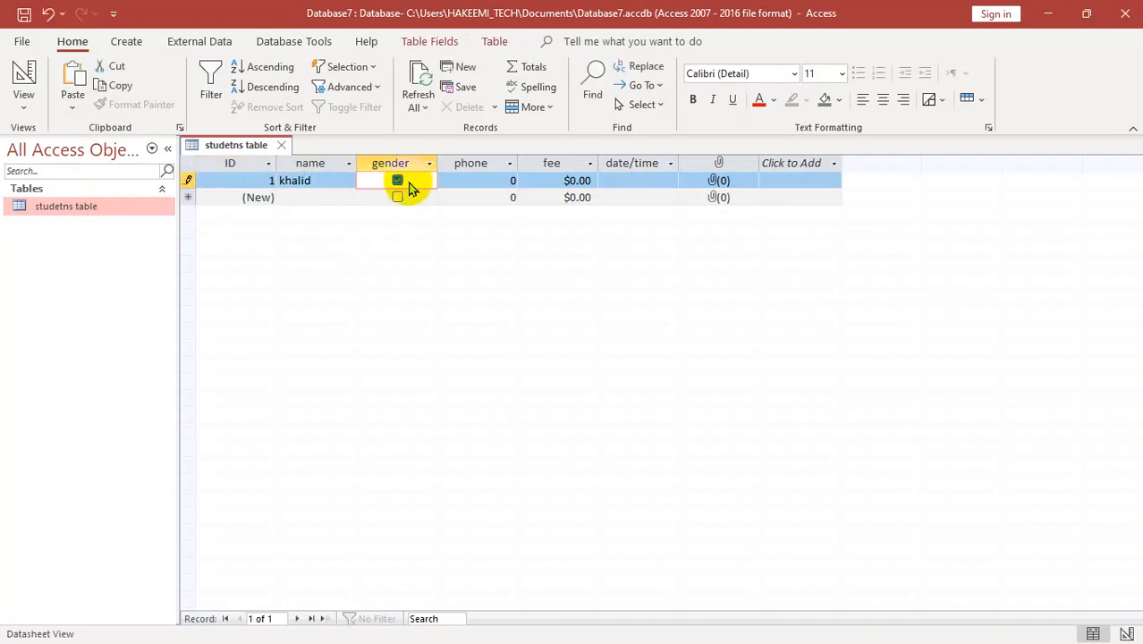
key("Tab")
type("3345")
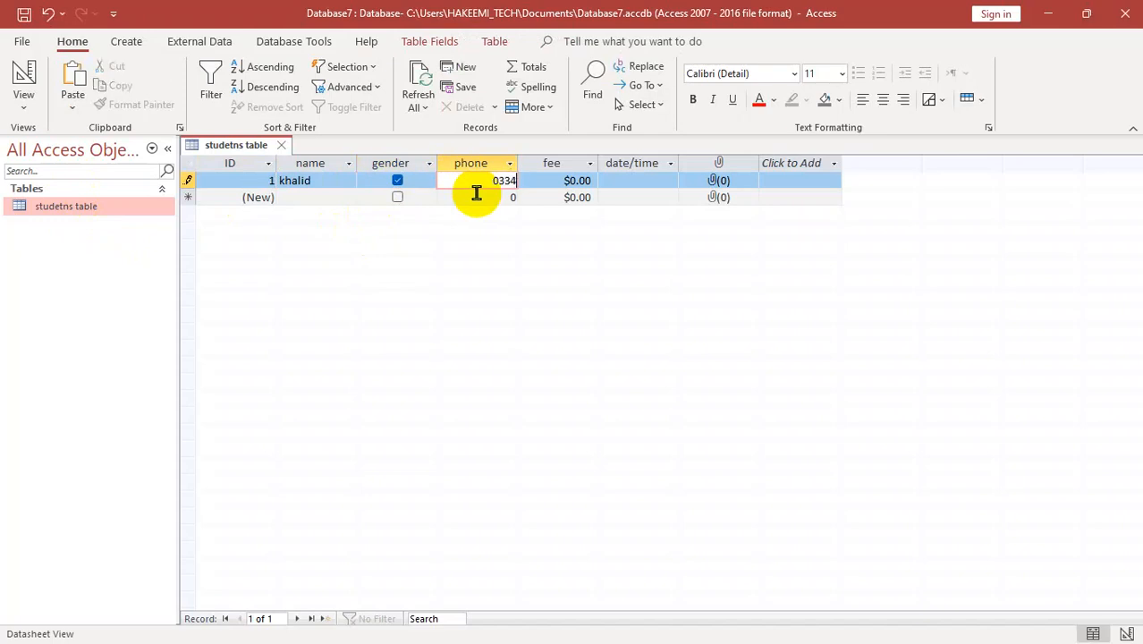
Enter a fee of 3000 and the date 4/4/2025 in the first student record
key("Tab")
type("3000")
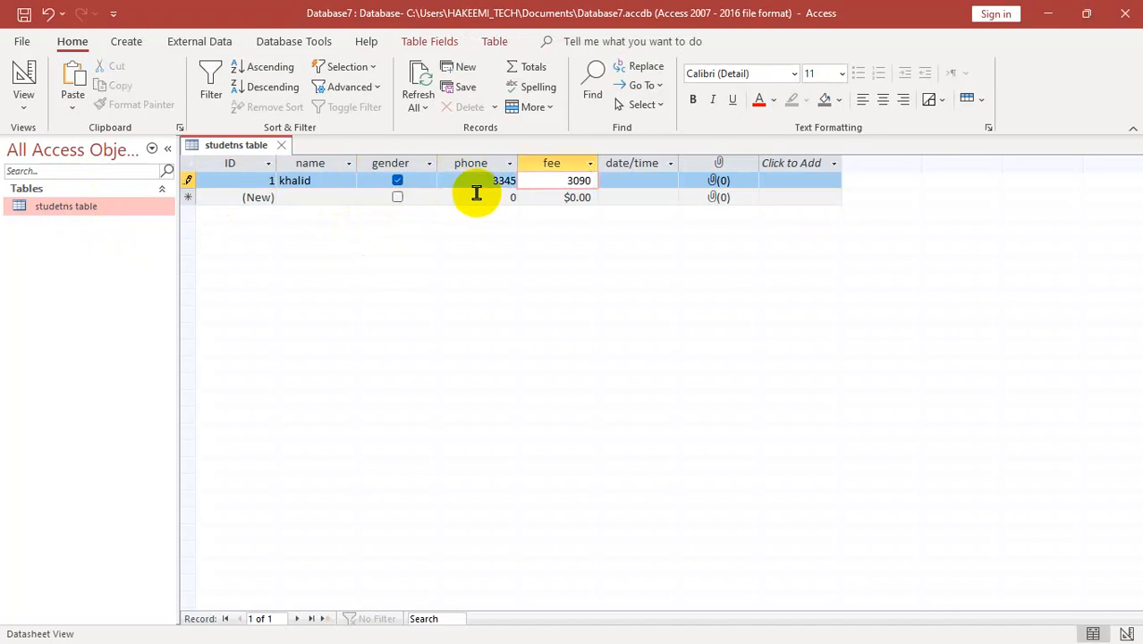
key("BackSpace")
key("BackSpace")
type("00")
key("Tab")
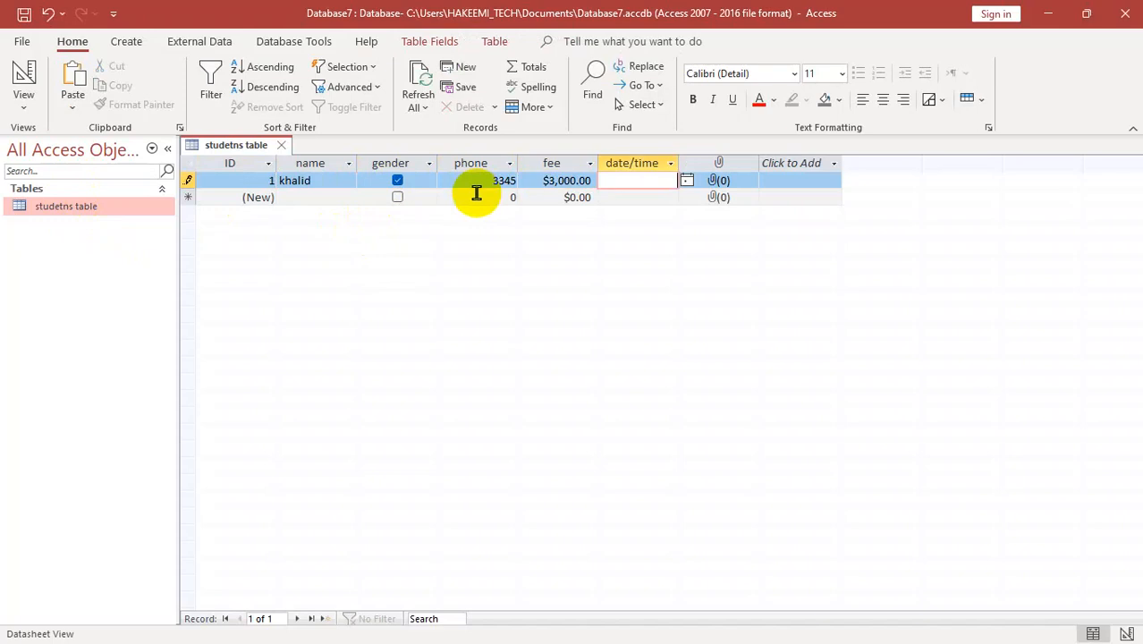
type("4/4/2025")
key("Tab")
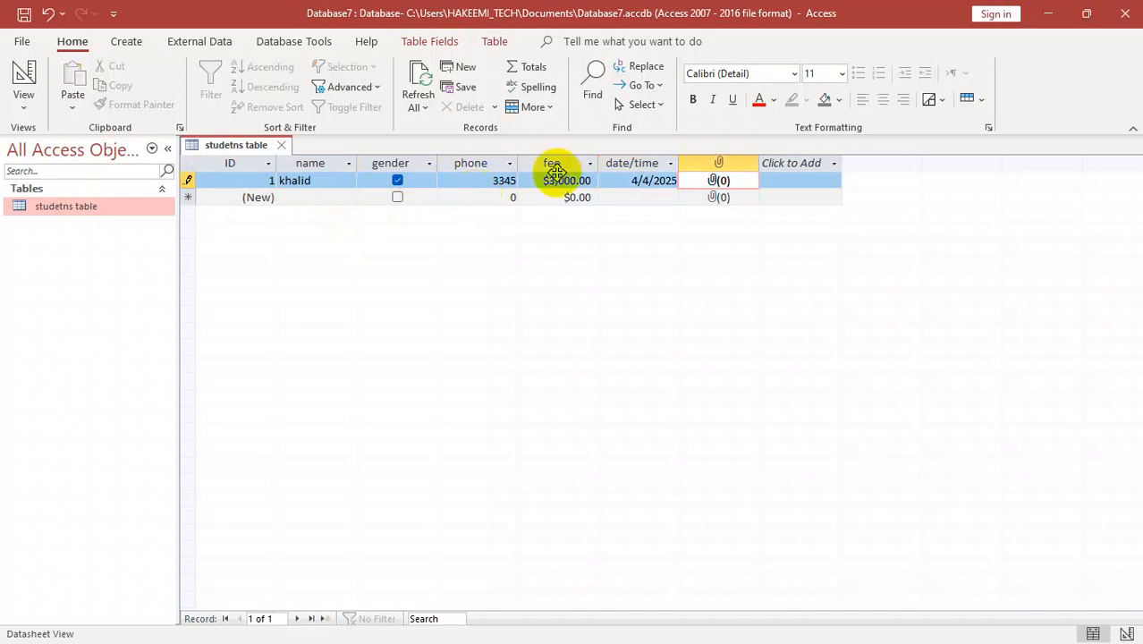
Attach the image 02 from the Desktop to the first student record
right_click(728, 183)
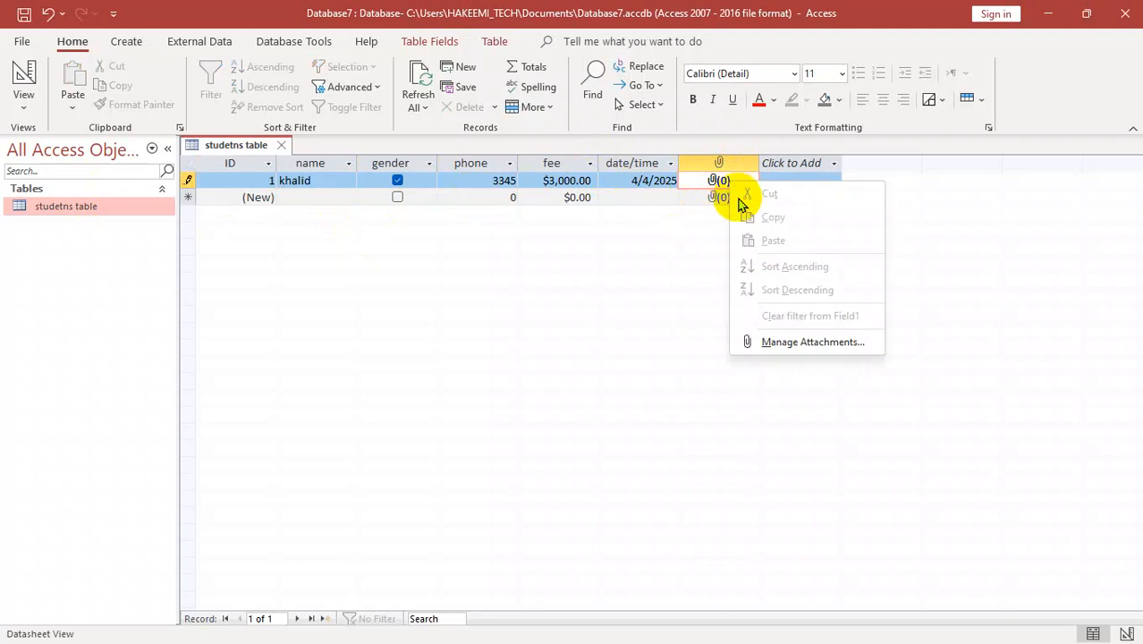
left_click(791, 349)
left_click(695, 279)
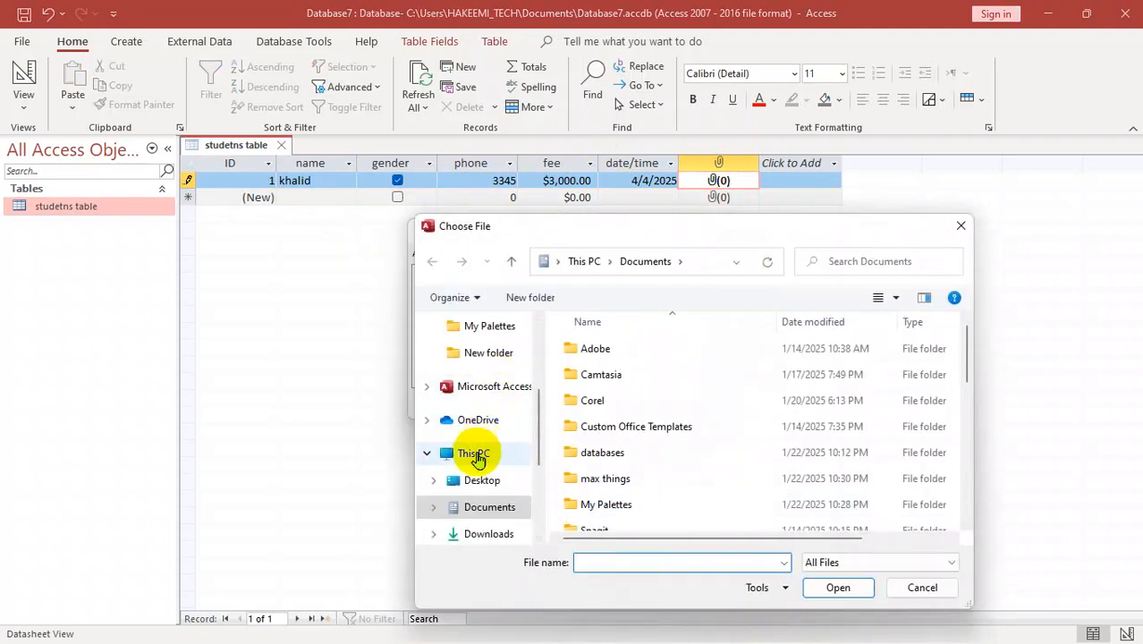
left_click(501, 478)
double_click(696, 393)
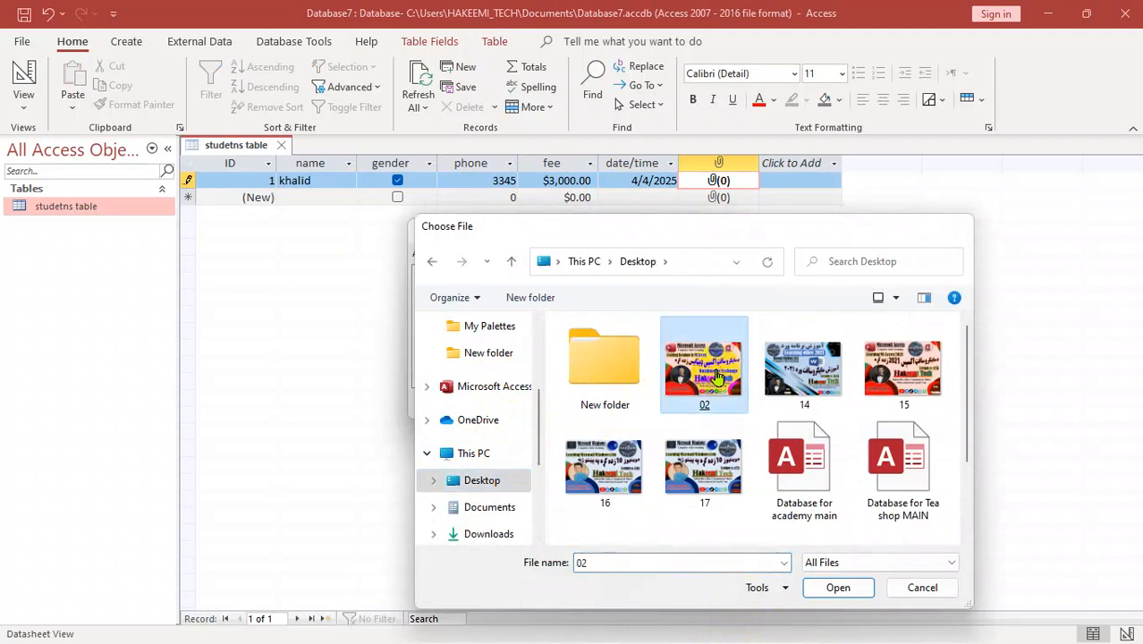
left_click(608, 407)
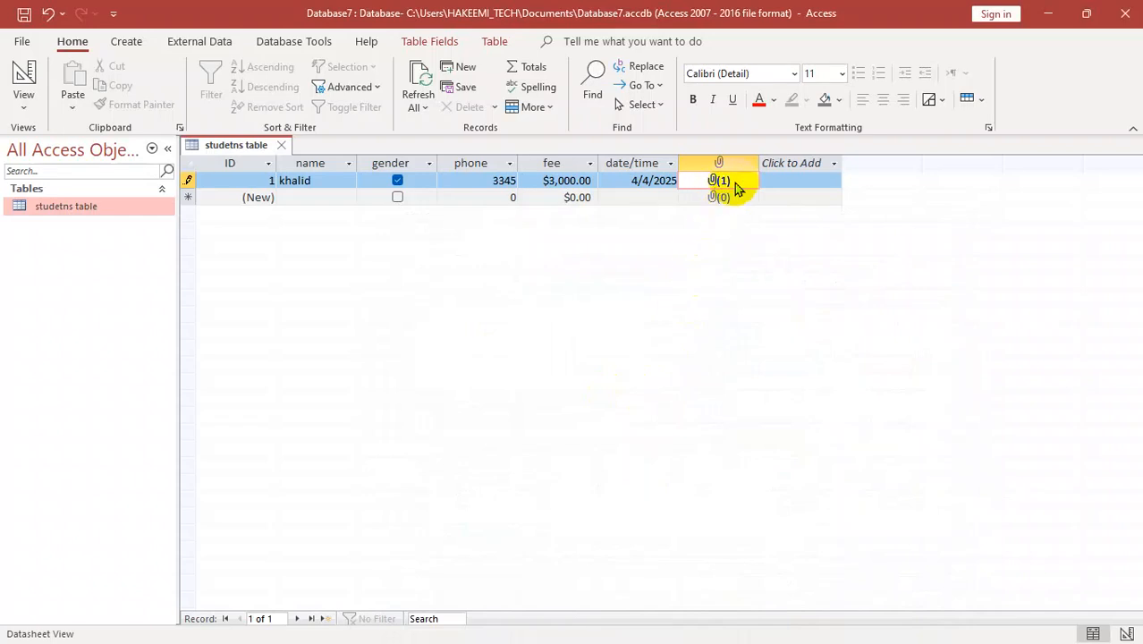
Add the Desktop image 15 as a second attachment of the first student record
right_click(721, 182)
left_click(769, 343)
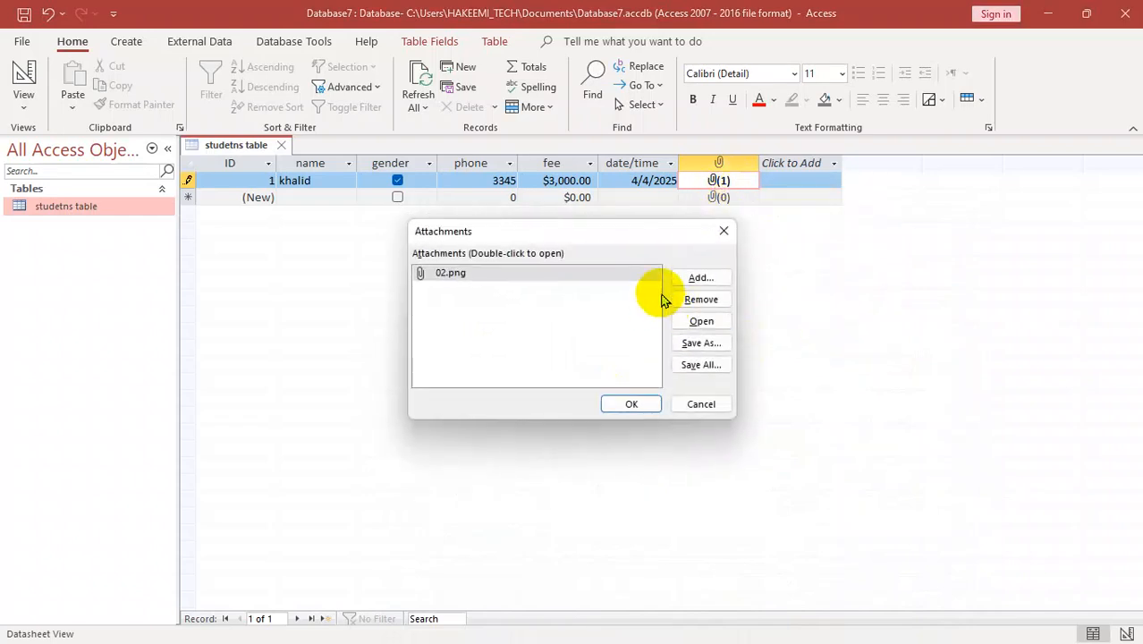
left_click(689, 280)
double_click(894, 371)
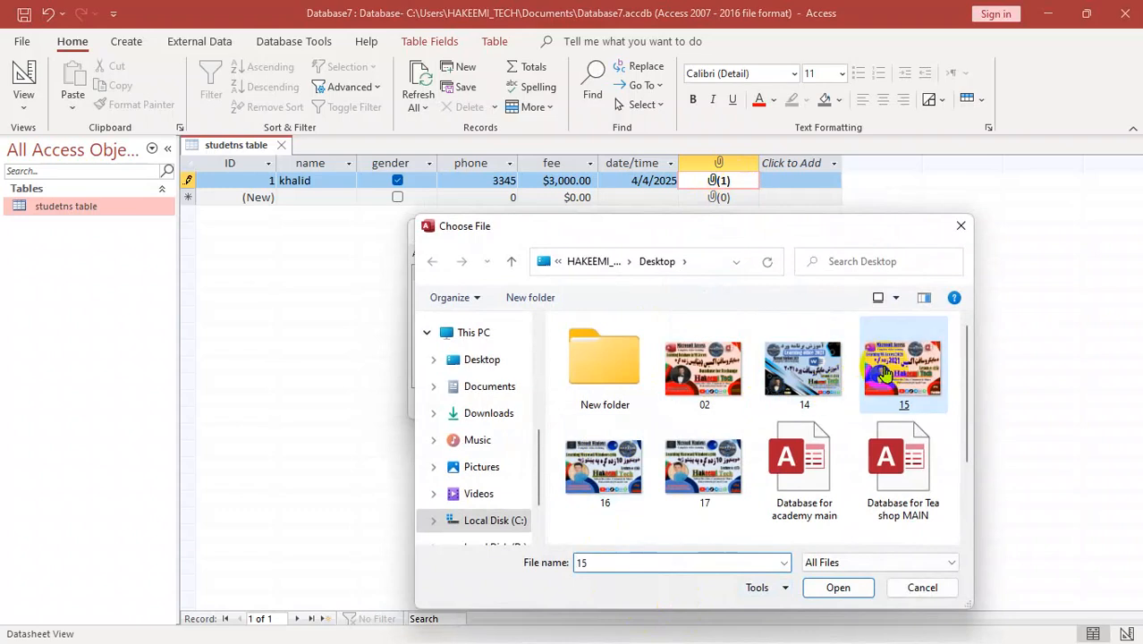
left_click(637, 403)
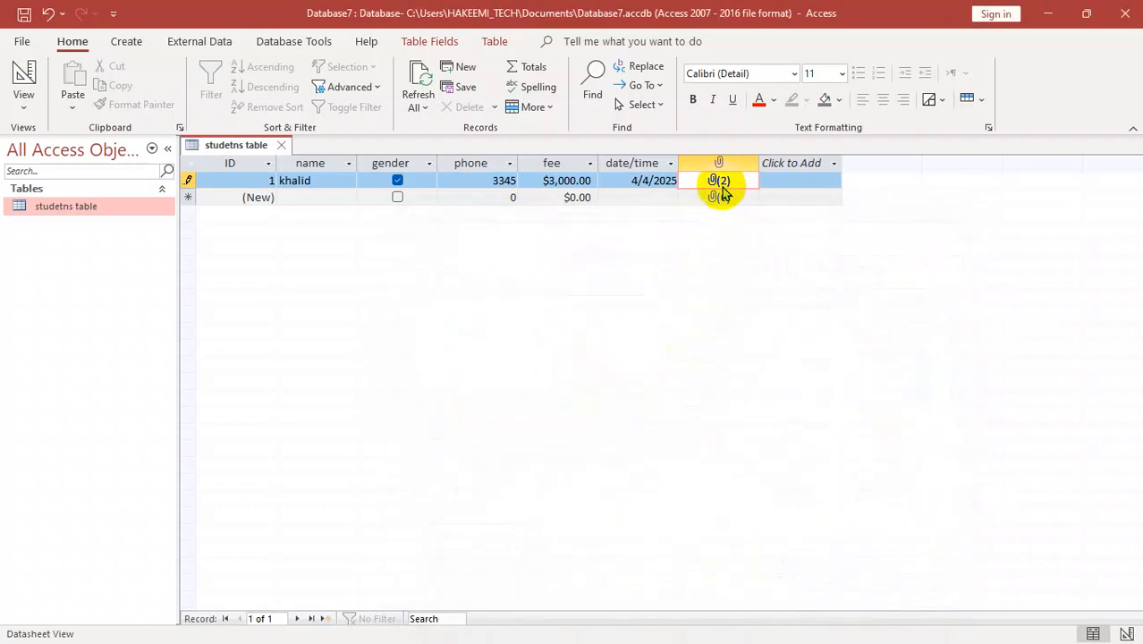
Start a second record with the student's name and phone number, leaving gender unticked
key("Tab")
key("Tab")
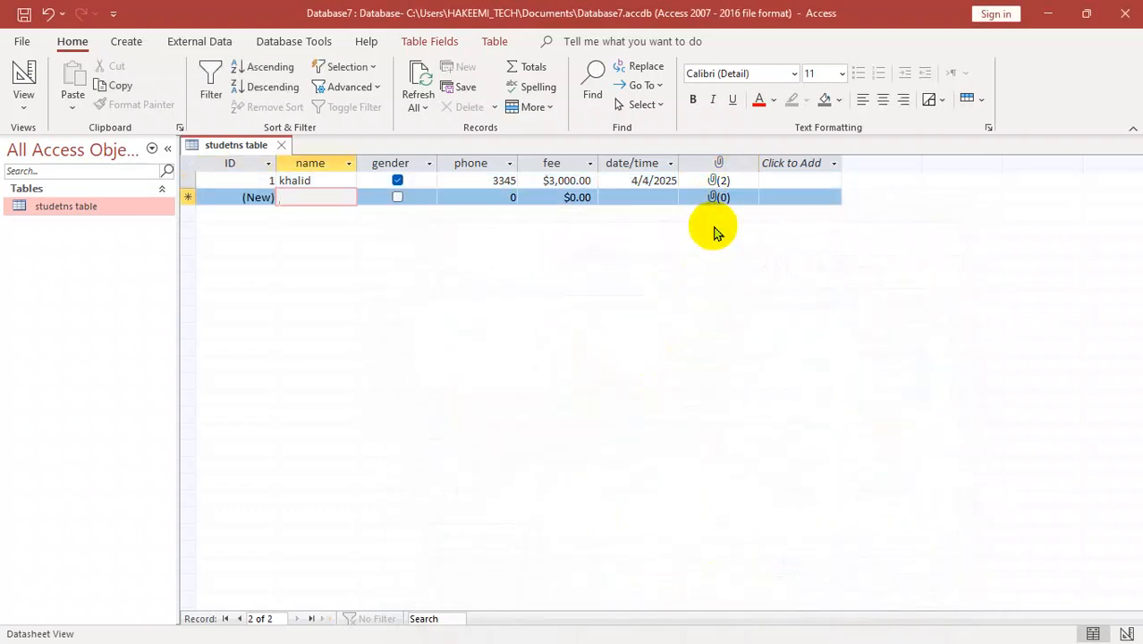
type("walid")
key("Tab")
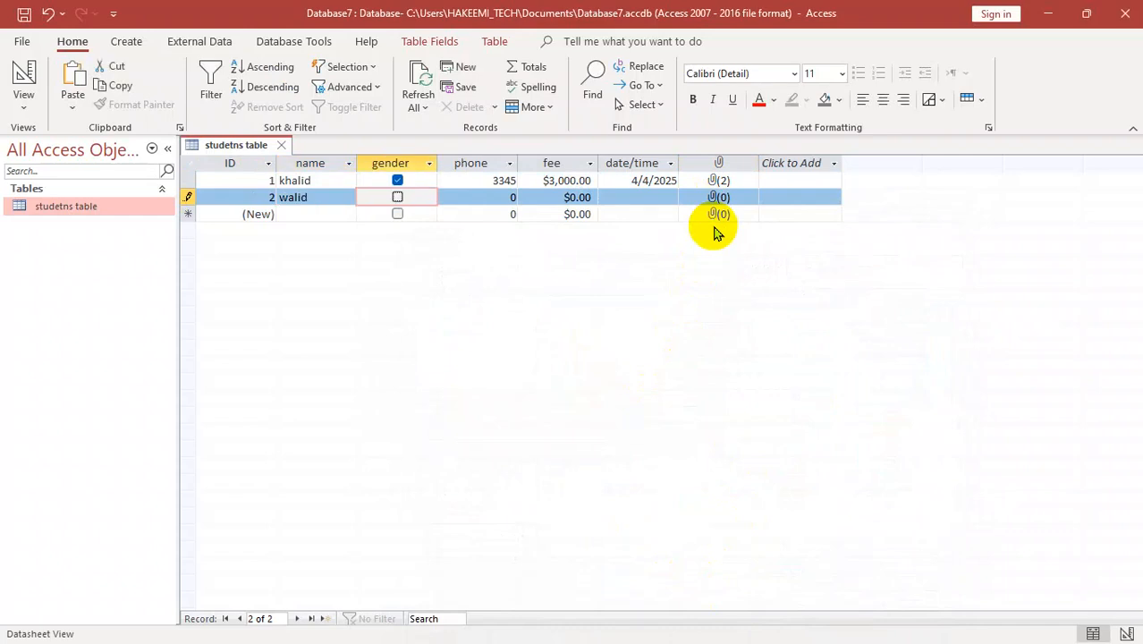
key("Tab")
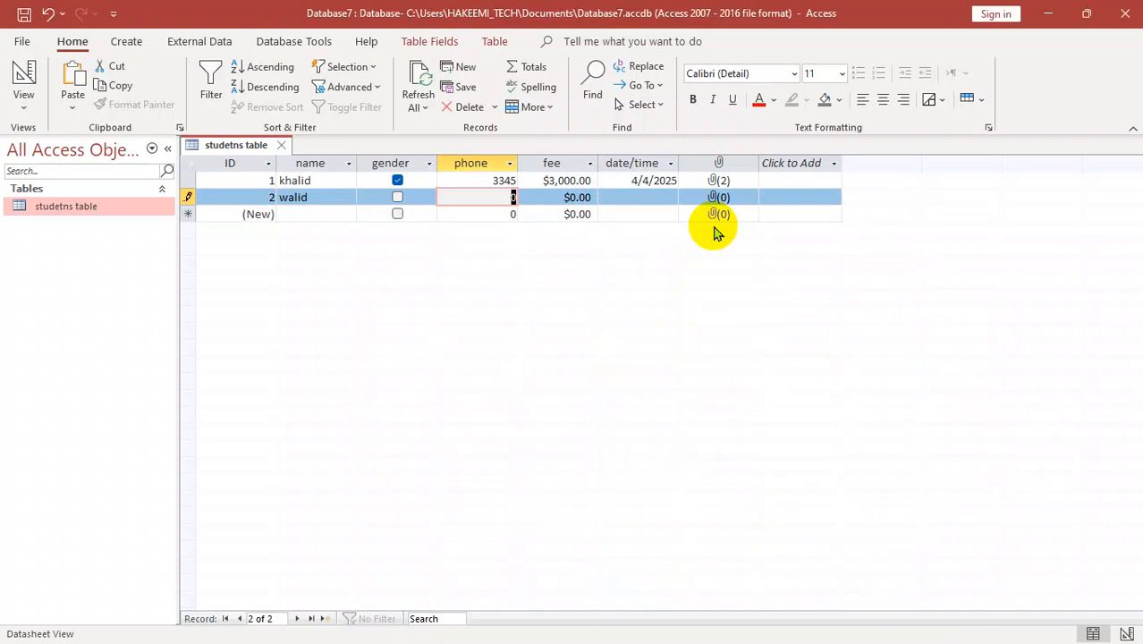
type("234234")
key("Tab")
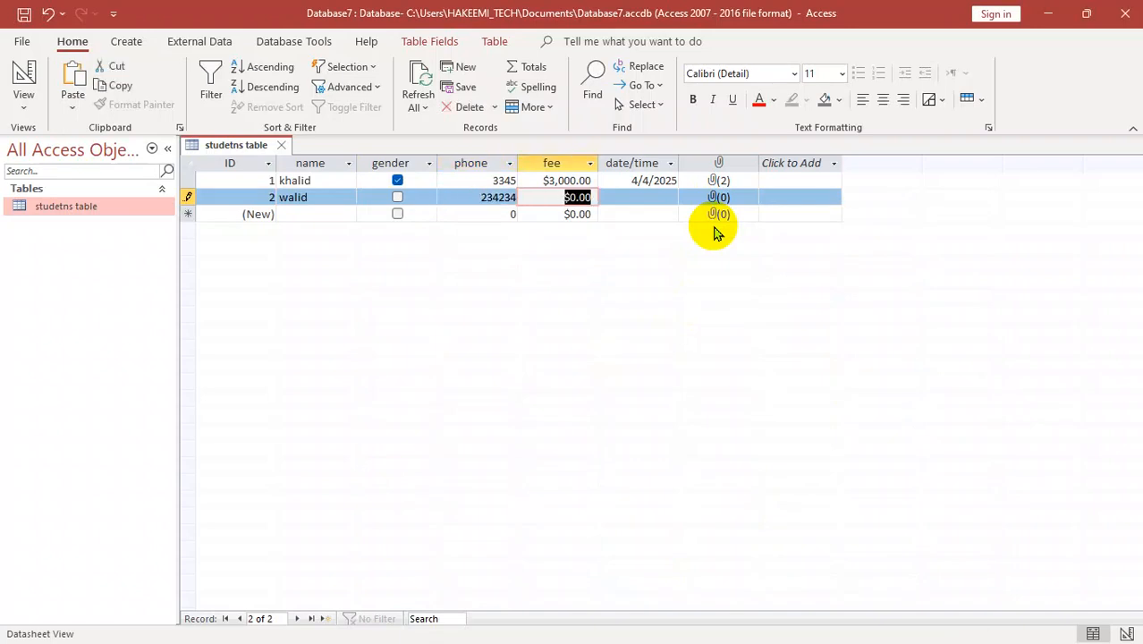
Enter a fee of 8,000 and the date 1/1/2024 in the second student record
type("8,00")
type("0")
key("Tab")
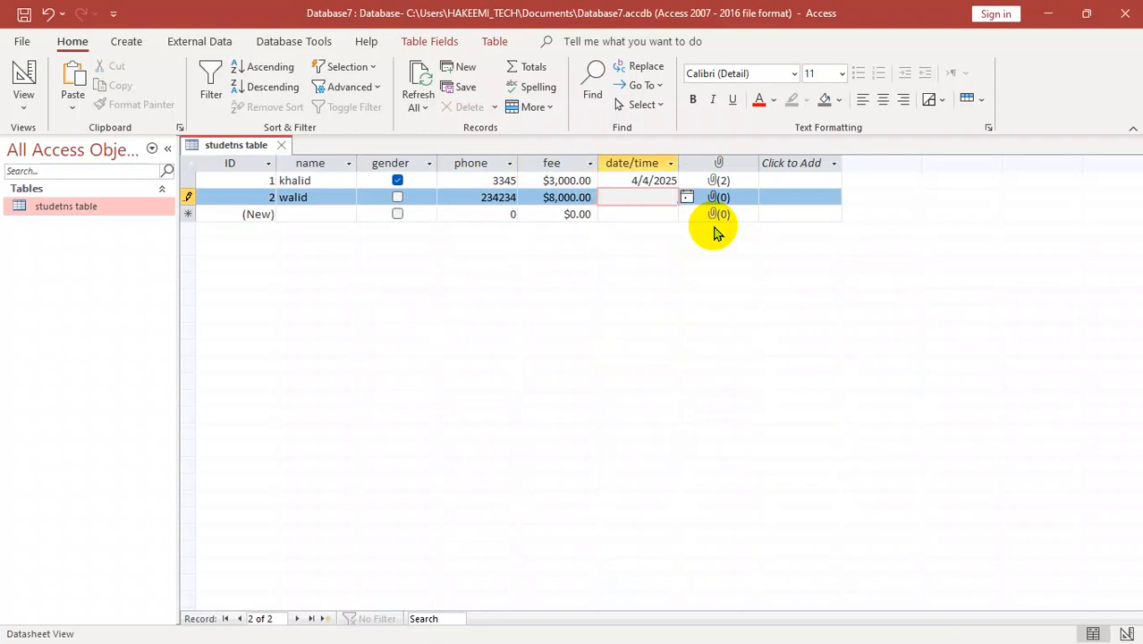
type("1/1/2024")
key("Tab")
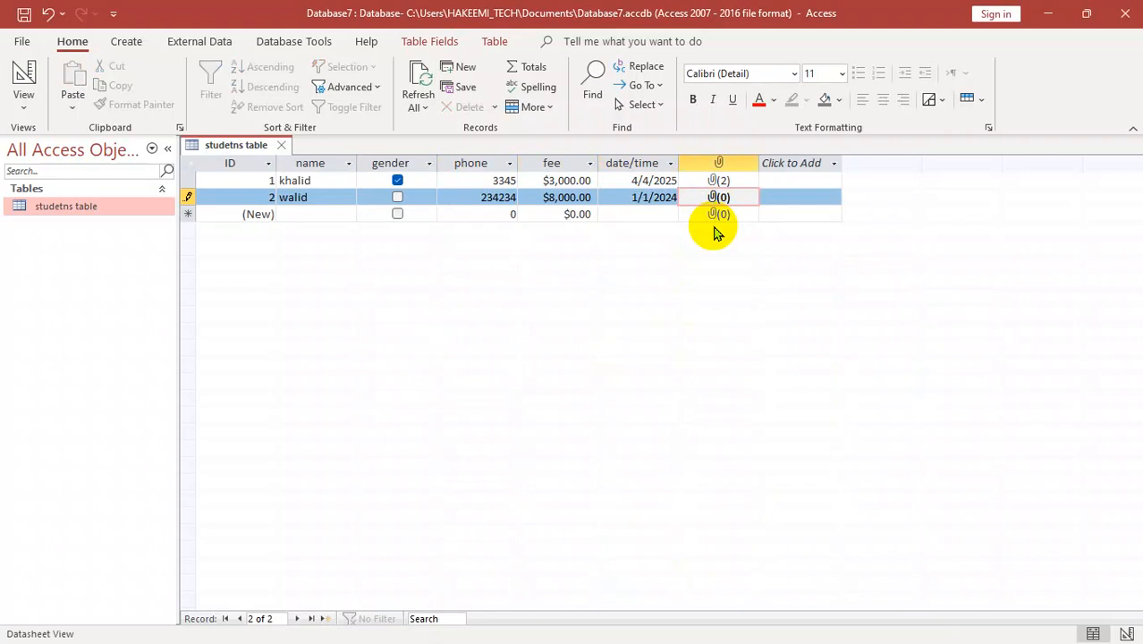
Attach the Desktop images 02, 14, 15, 16 and 17 to the second student record
double_click(720, 200)
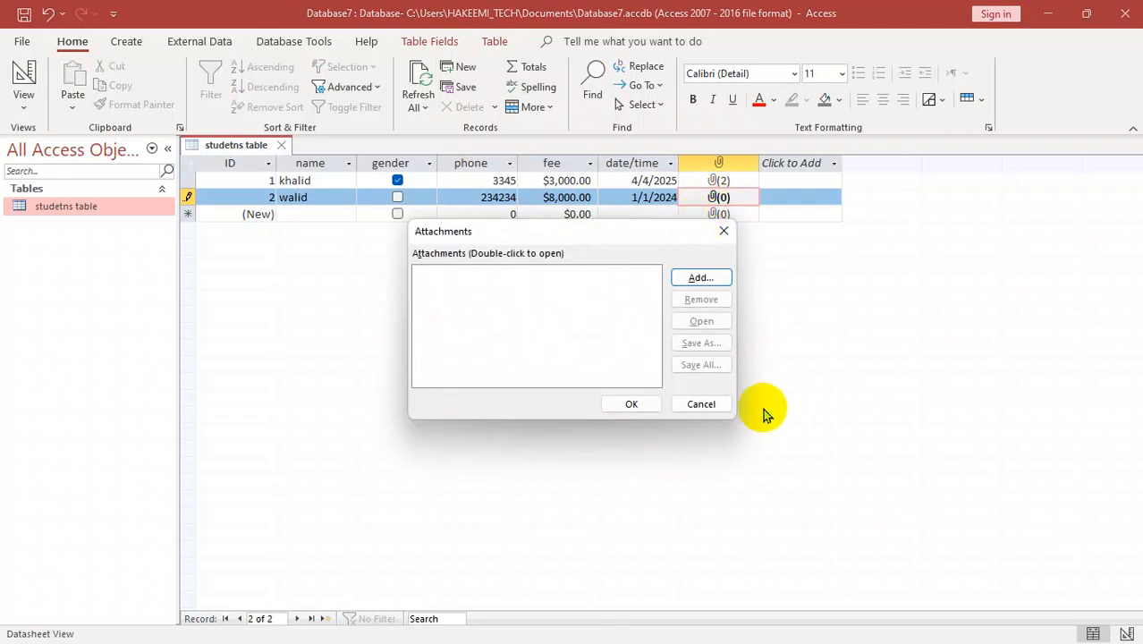
left_click(695, 279)
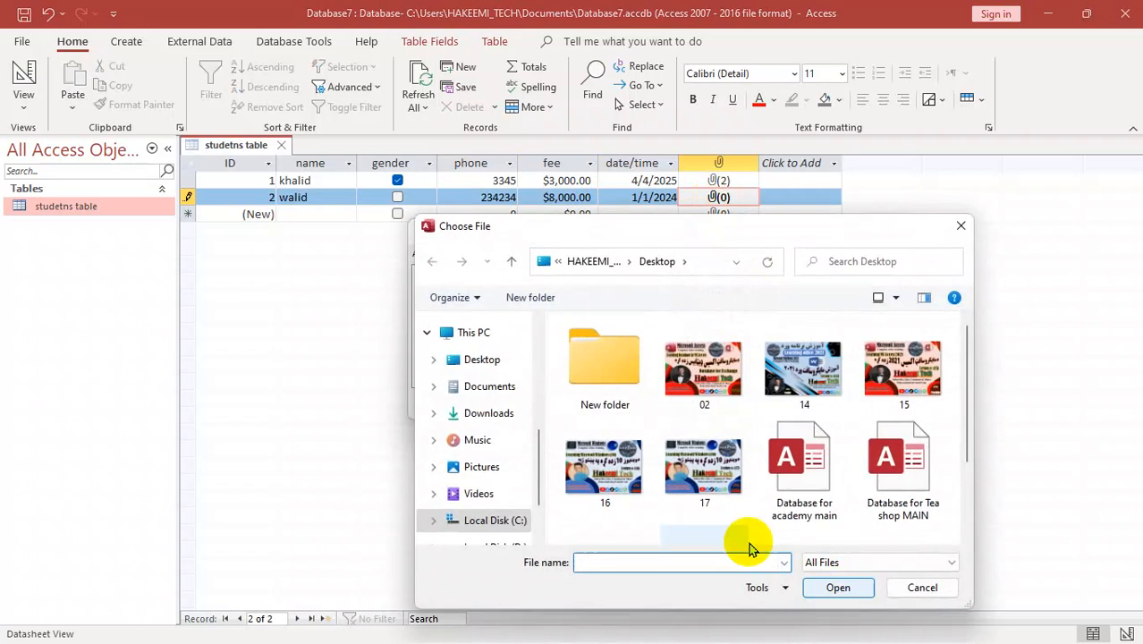
left_click_drag(695, 314, 868, 382)
left_click_drag(548, 468, 724, 487)
left_click(836, 587)
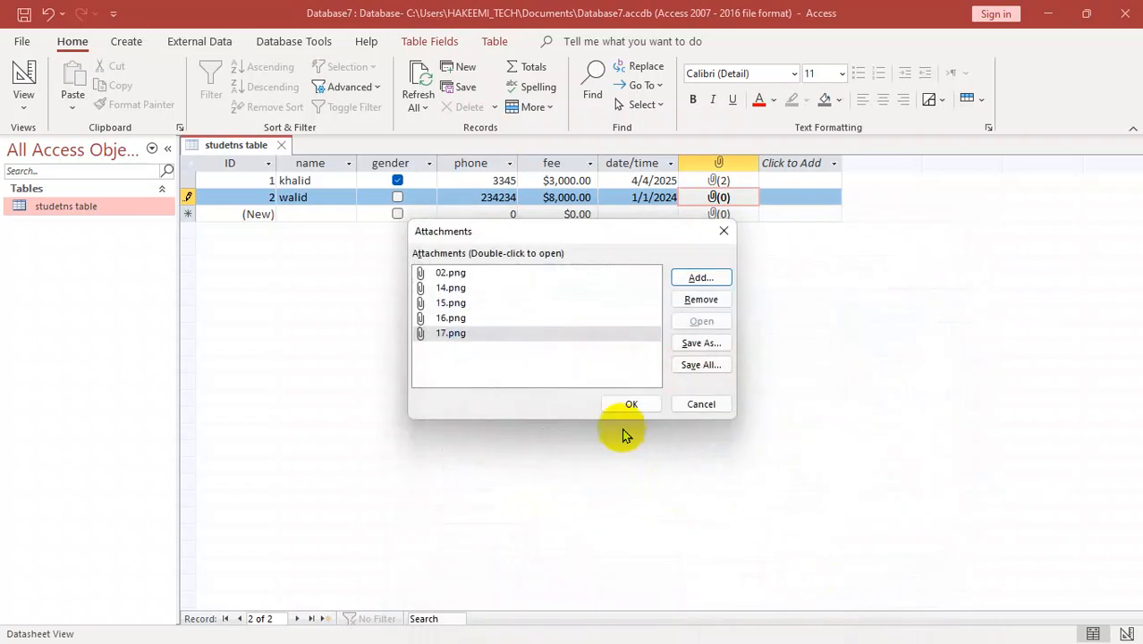
left_click(631, 404)
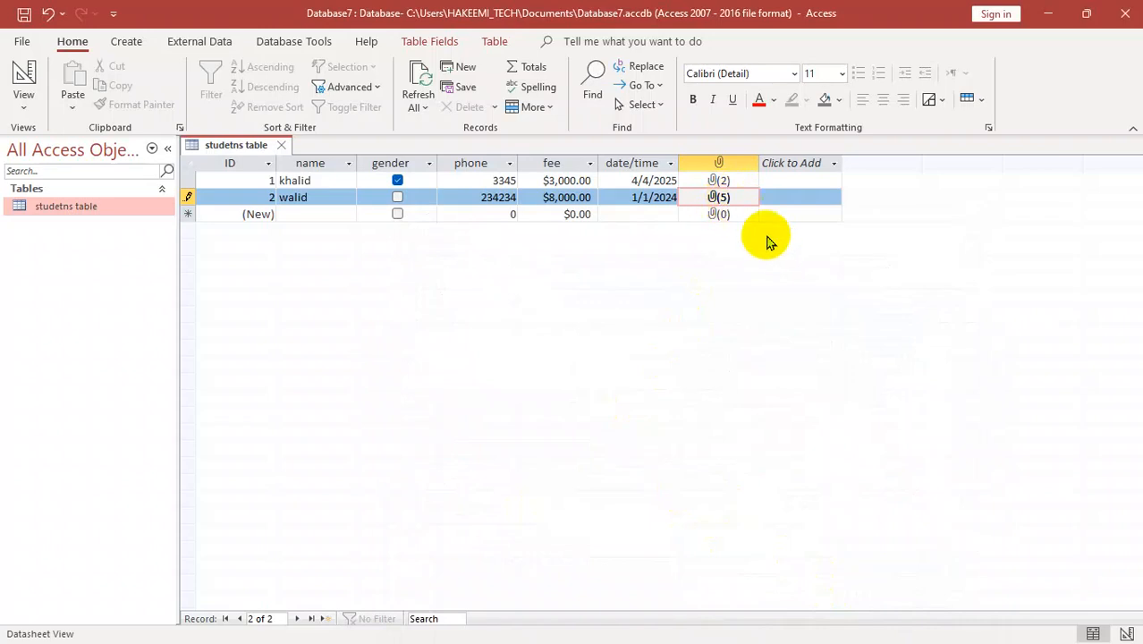
Open the second student record's attachment 14.png for viewing, and close the students table
double_click(724, 199)
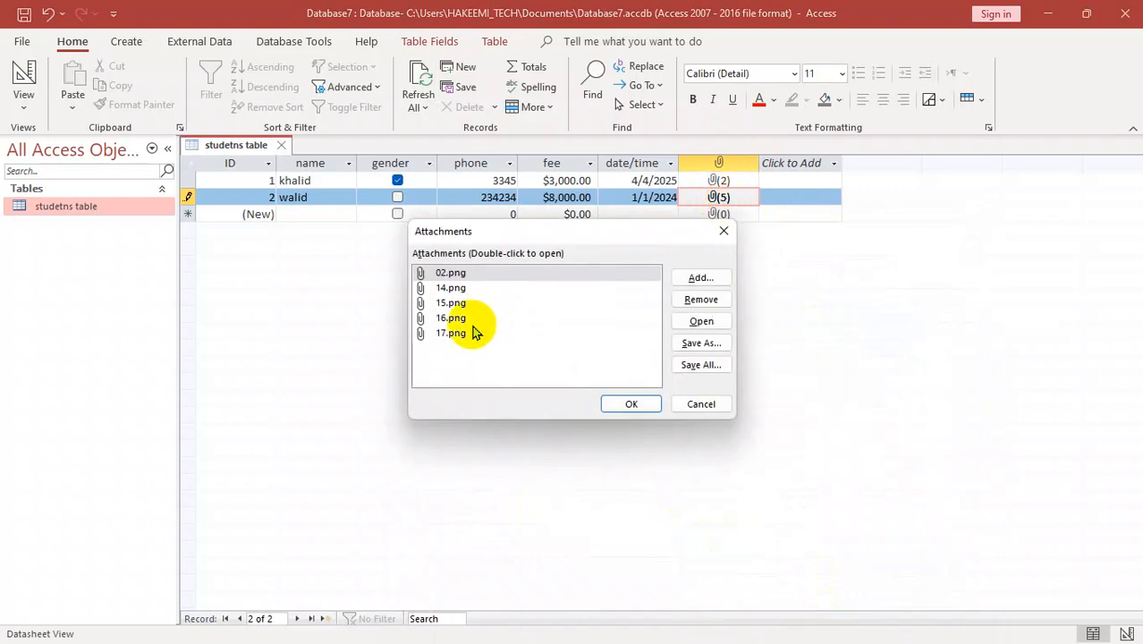
left_click(461, 288)
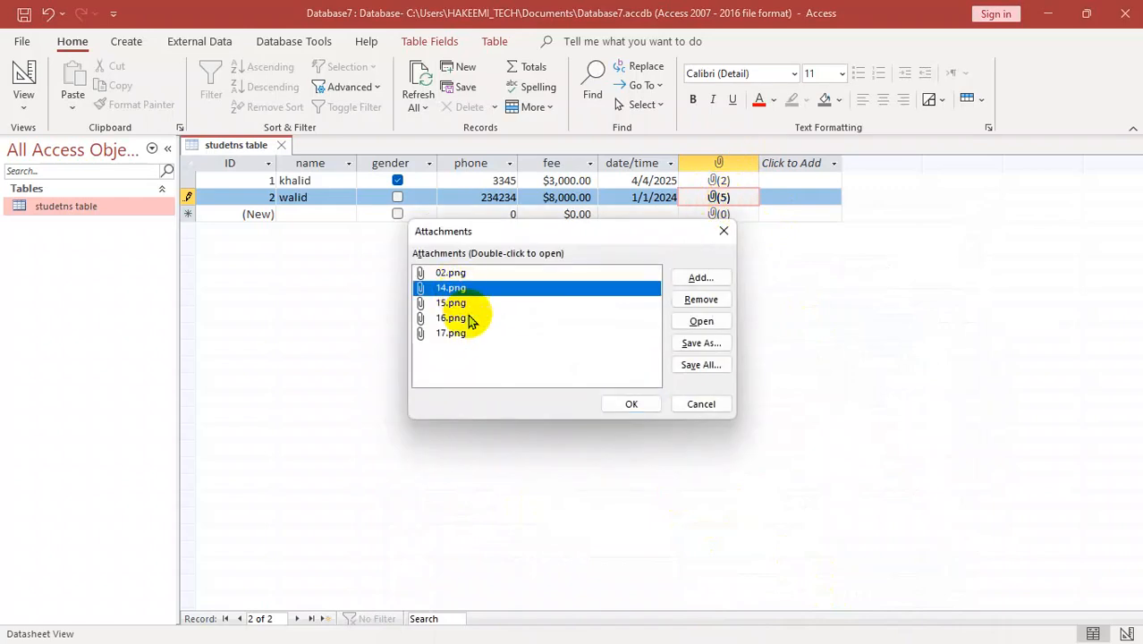
left_click(702, 321)
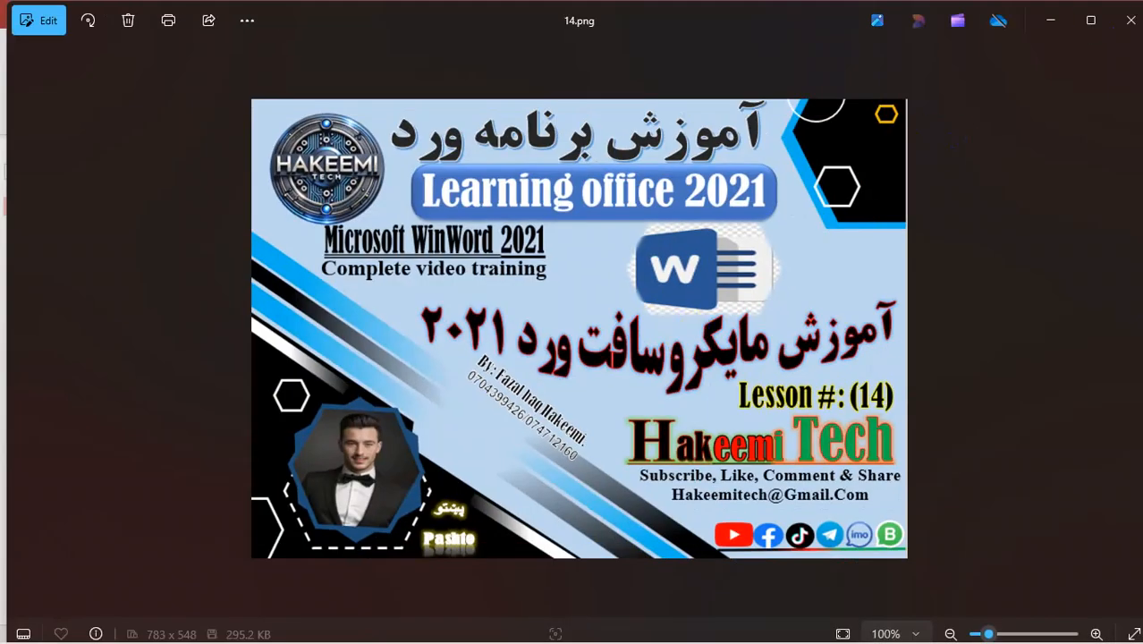
left_click(1130, 19)
key("Return")
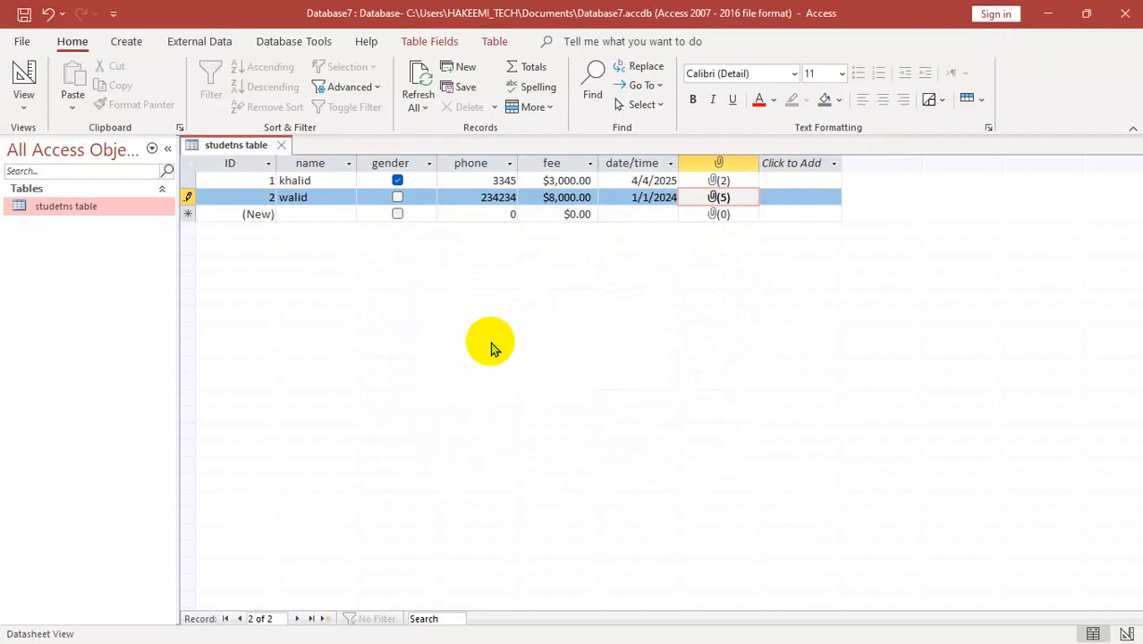
key("ctrl+w")
left_click(126, 41)
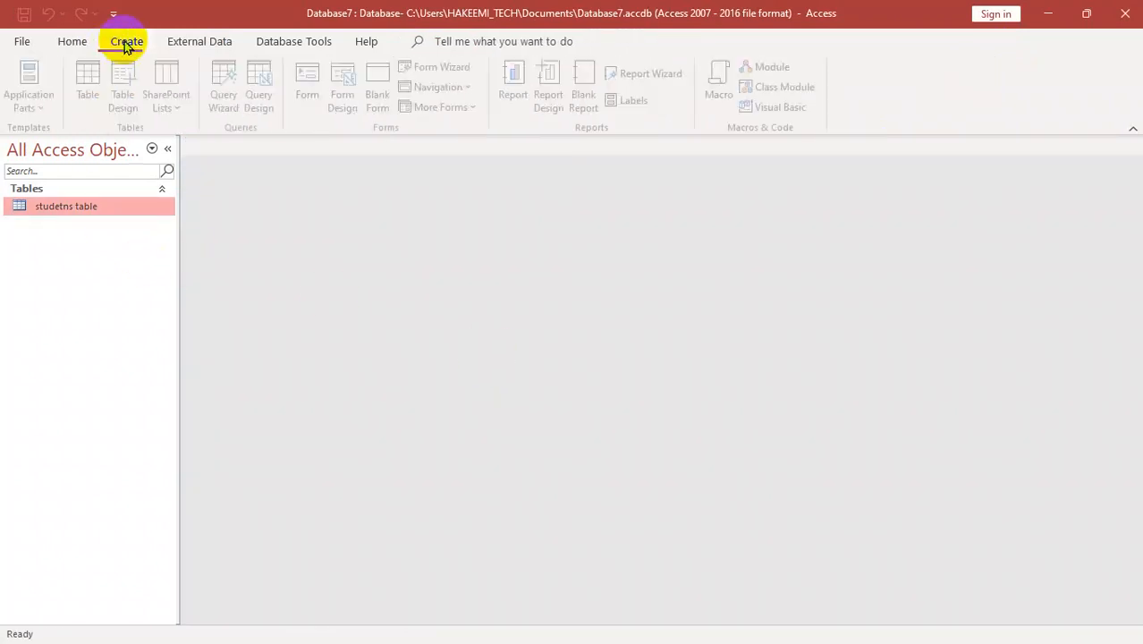
left_click(128, 100)
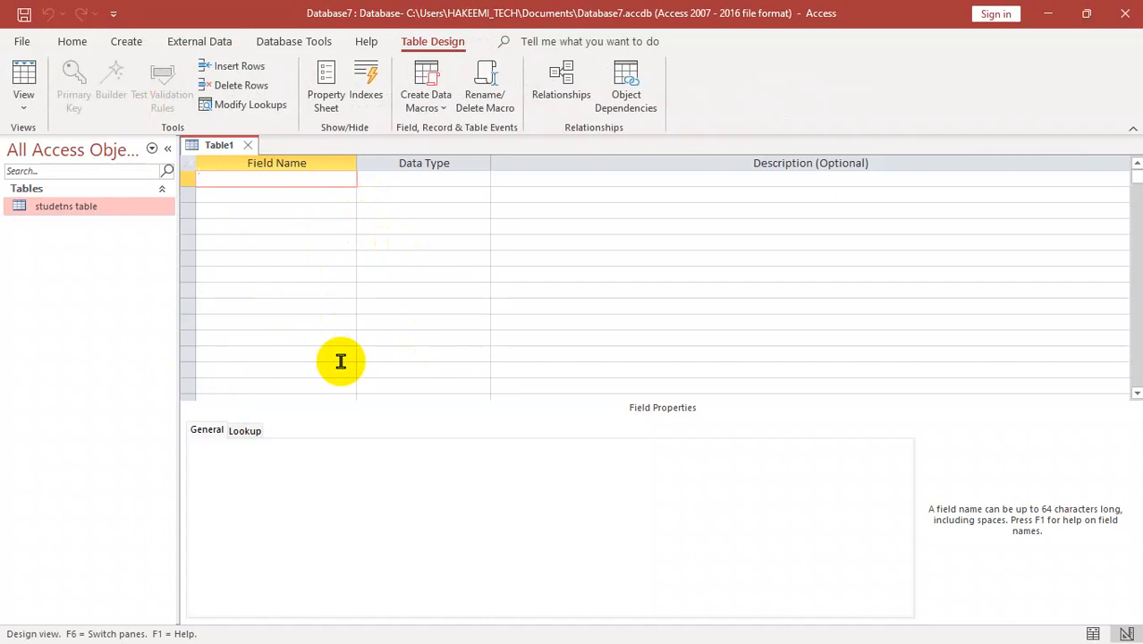
key("ctrl+w")
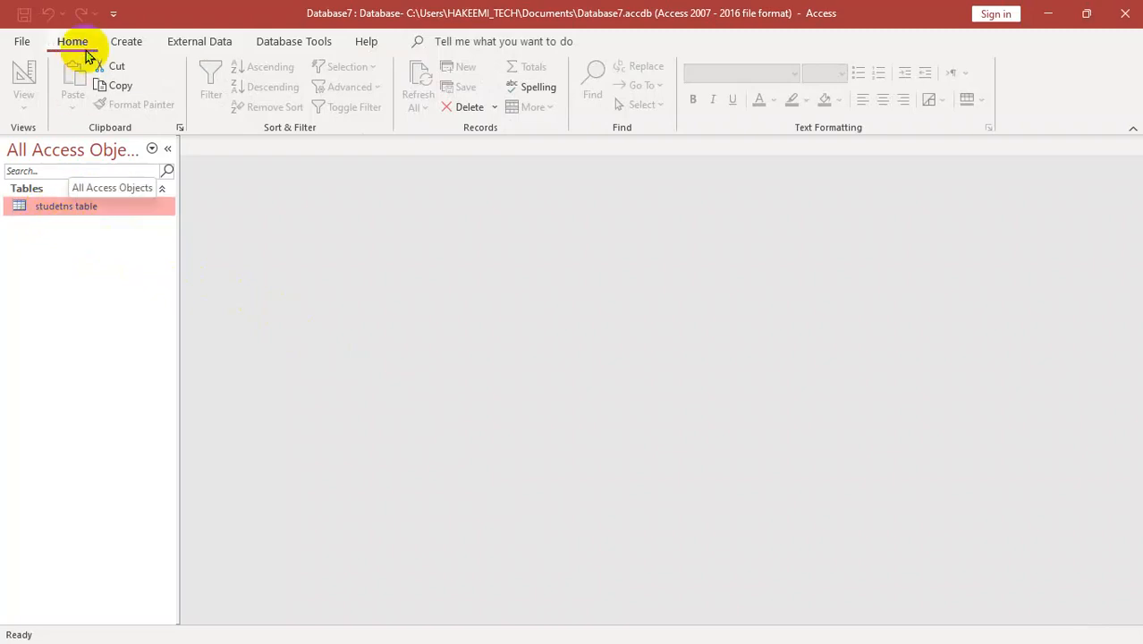
Create a new table in Design View with a first field ID of the AutoNumber data type
left_click(125, 42)
left_click(130, 100)
key("Caps_Lock")
type("ID")
key("Tab")
key("Tab")
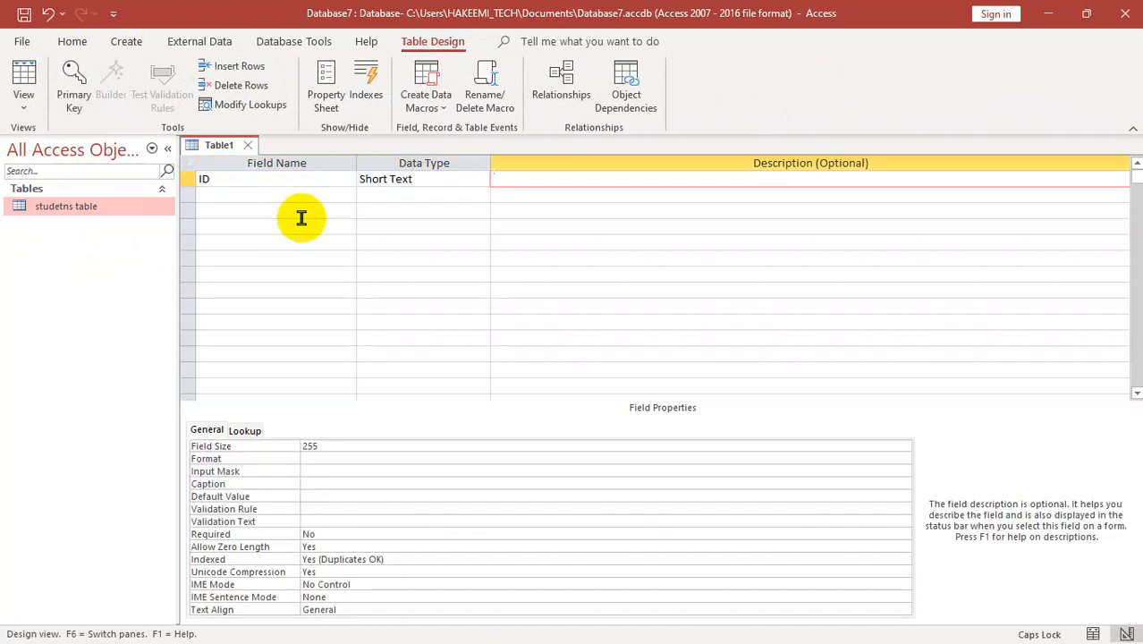
key("Left")
type("AutoNumber")
key("Tab")
key("Tab")
Add the fields CNAME, PHONE and JAB, each with the Short Text data type
type("CNAME")
key("Tab")
key("Tab")
key("Tab")
type("PHONE")
key("Tab")
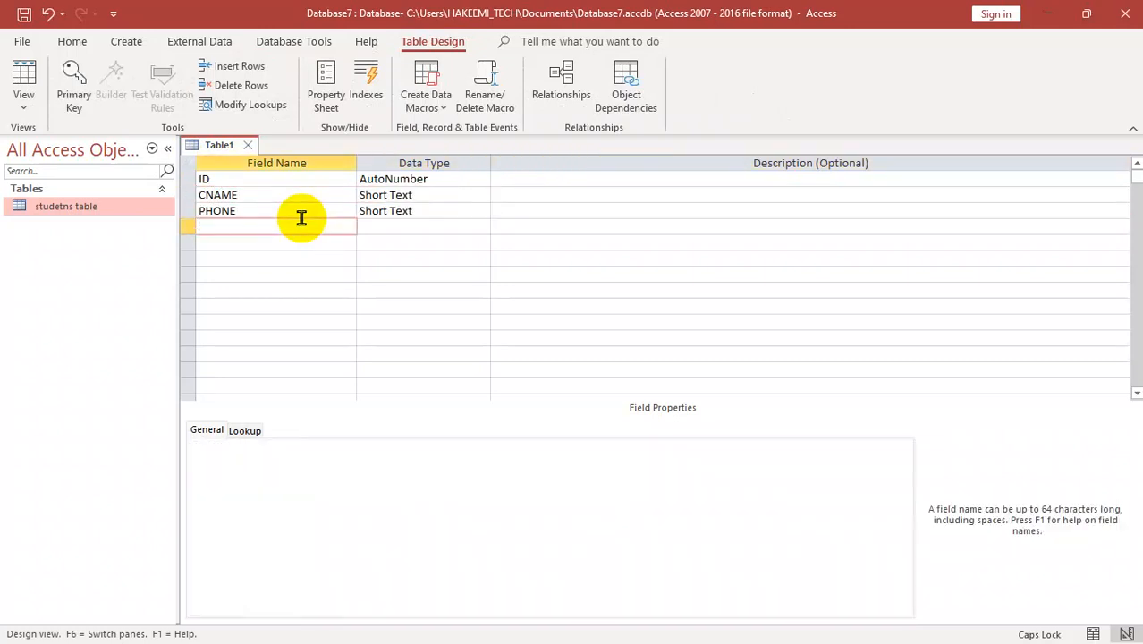
key("Tab")
key("Tab")
key("BackSpace")
key("BackSpace")
key("BackSpace")
type("JAB")
key("Tab")
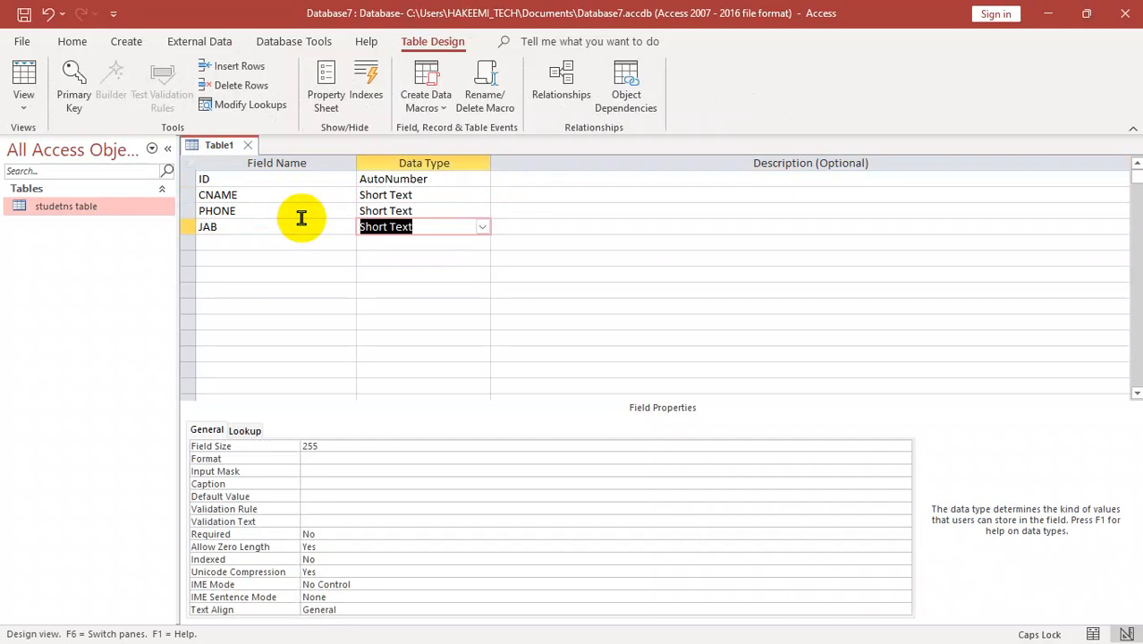
key("Tab")
key("Tab")
Add a field HDATE with the Date/Time data type below JAB
type("DATE")
key("BackSpace")
key("BackSpace")
key("BackSpace")
key("BackSpace")
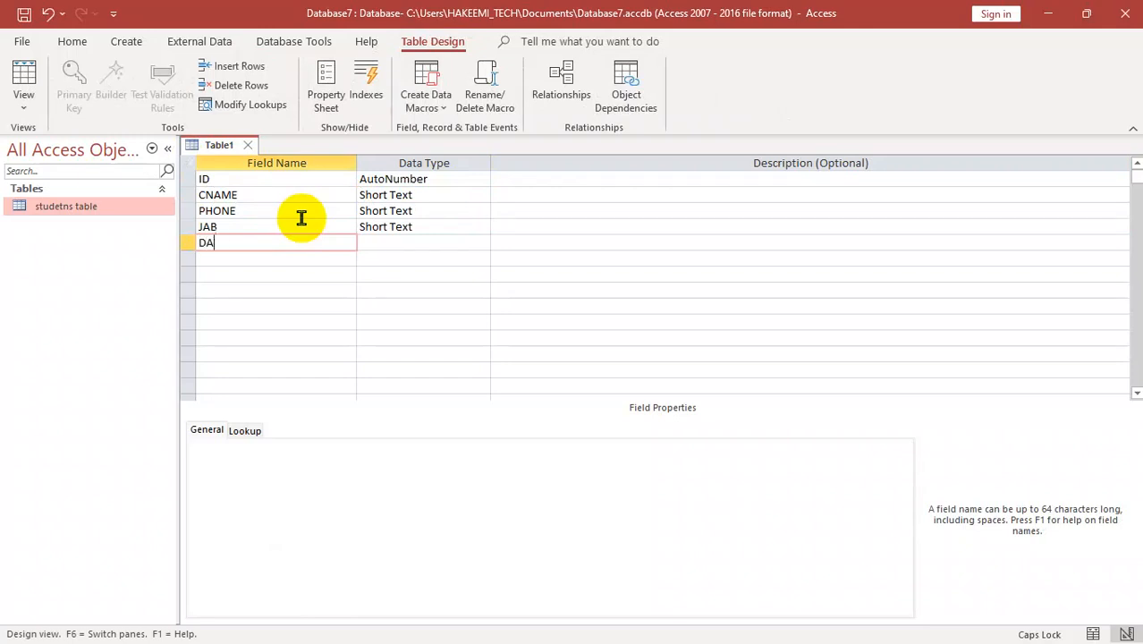
type("HE")
type("DATE")
key("Tab")
key("Tab")
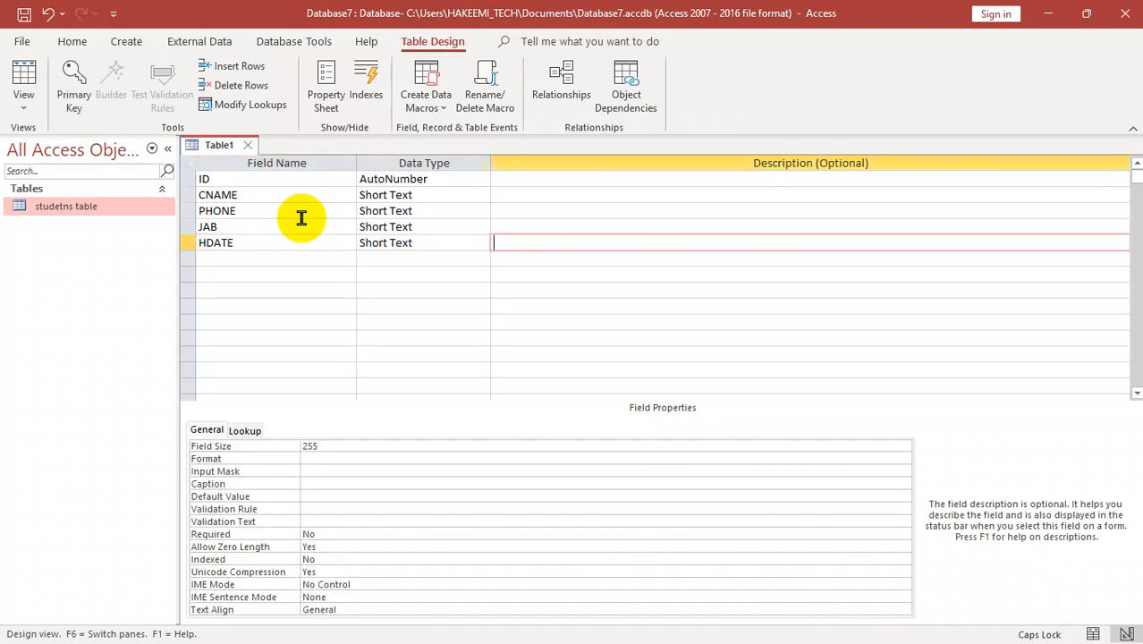
key("shift+Tab")
type("d")
key("Tab")
key("Tab")
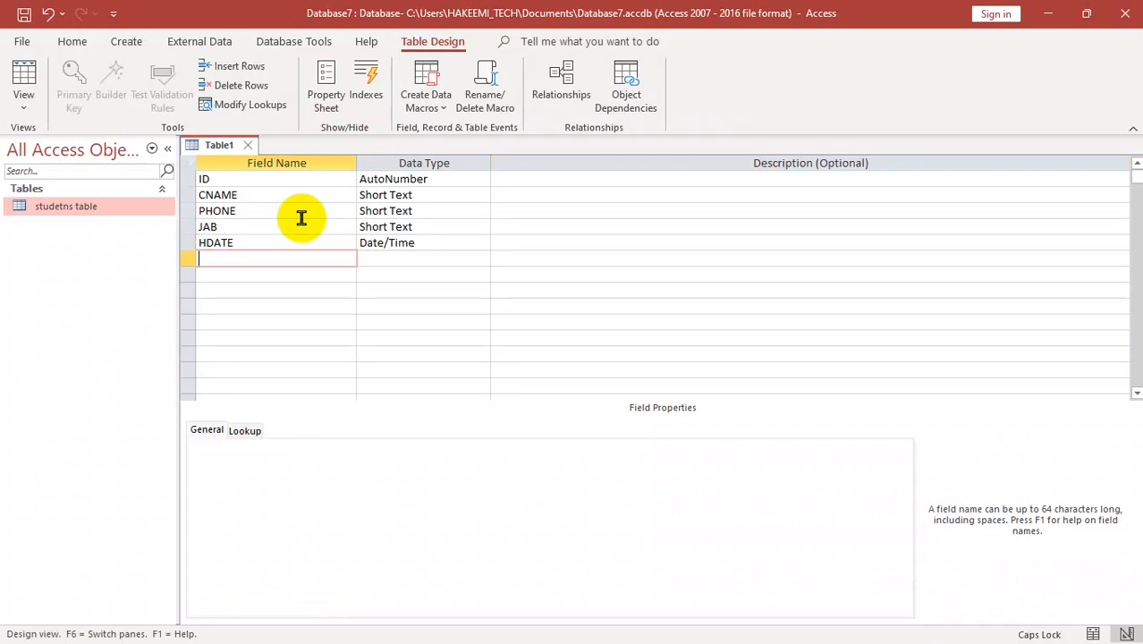
Add a Short Text field ADDRESS below HDATE
type("ADRE")
type("RESS")
key("Tab")
key("Tab")
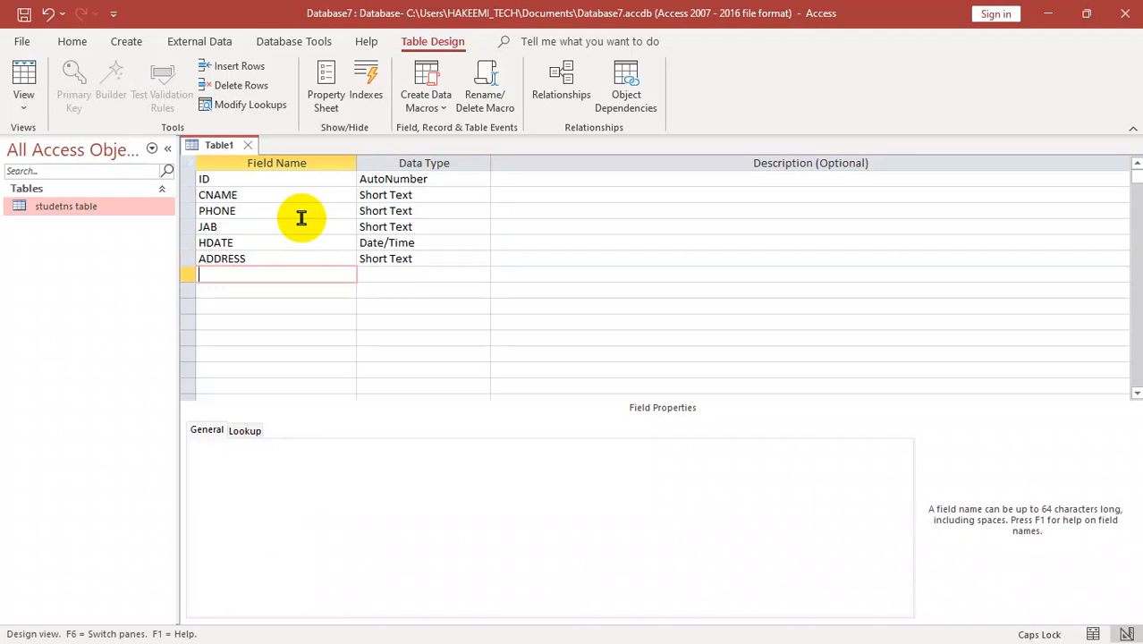
Add a field PROVINCE and start the Lookup Wizard for it, choosing a self-typed list of values
type("PRO")
type("CI")
type("VINCE")
key("Tab")
type("LOO")
key("Return")
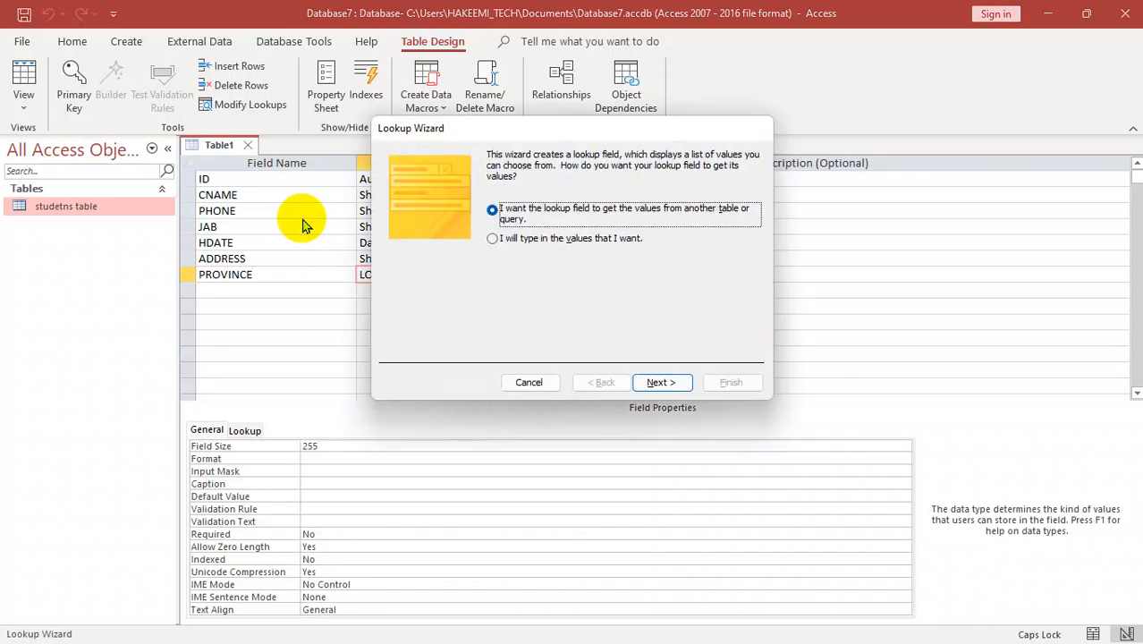
left_click(492, 238)
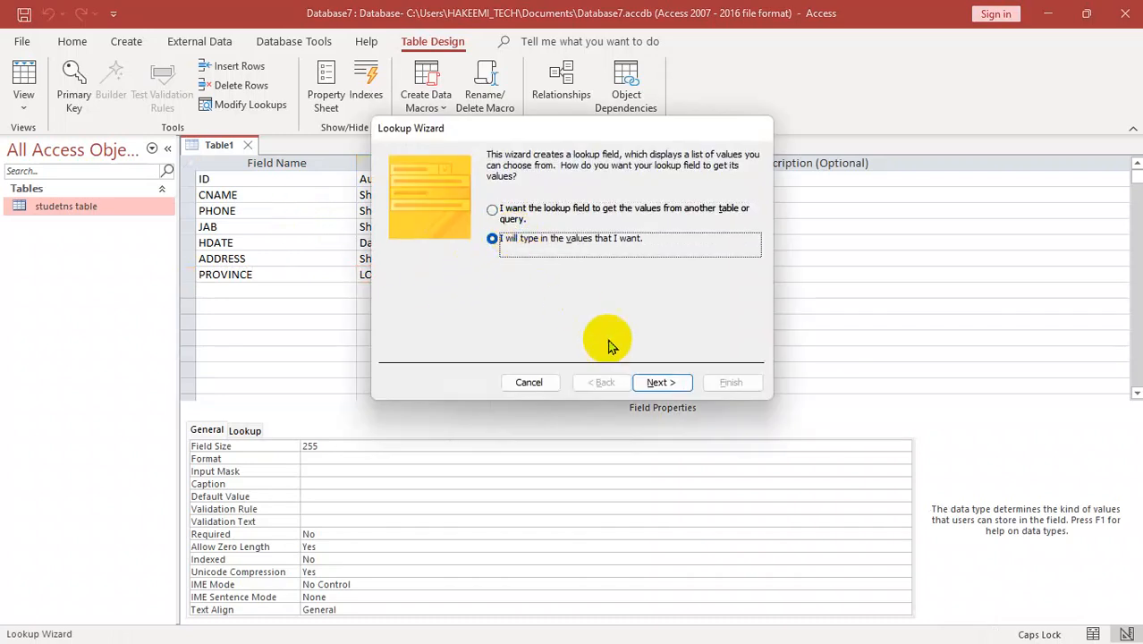
left_click(658, 382)
left_click(427, 256)
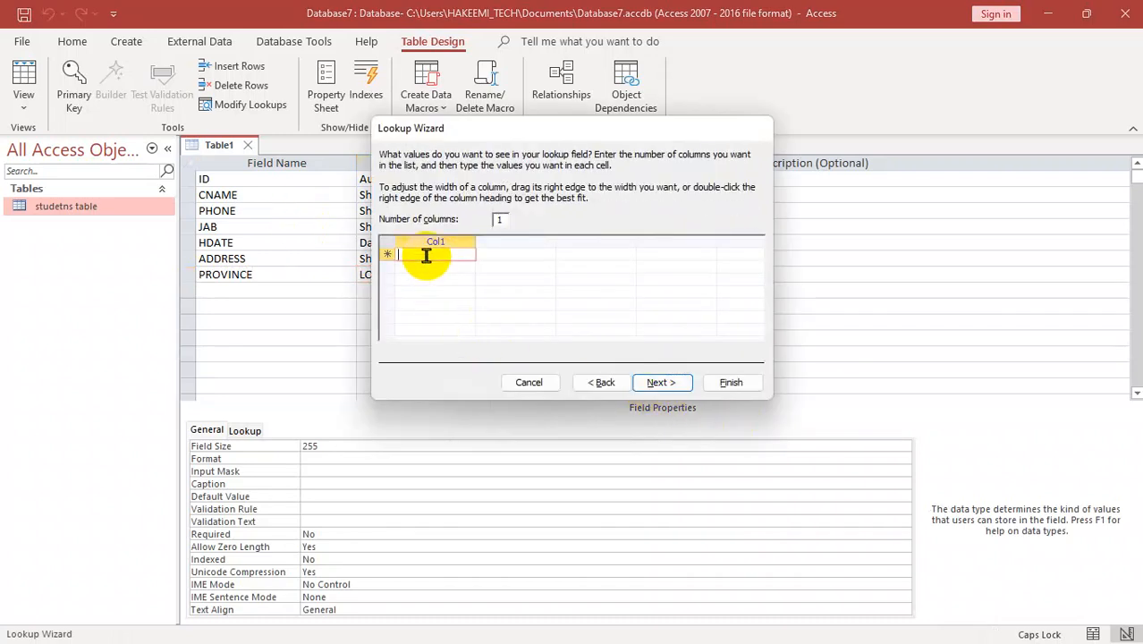
Fill the PROVINCE lookup list with GHAZNI, PAKITAKA, KHOST, KABUL and NINGRAHAR, and finish the wizard
type("GHA")
key("Tab")
key("Tab")
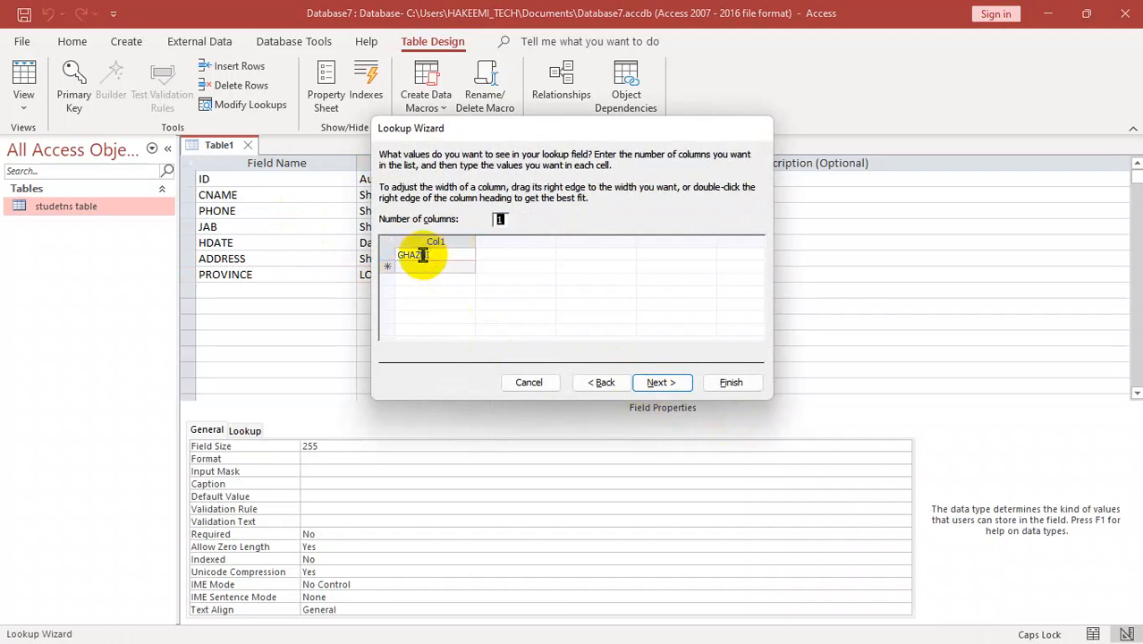
left_click(438, 268)
type("PAKITAKA")
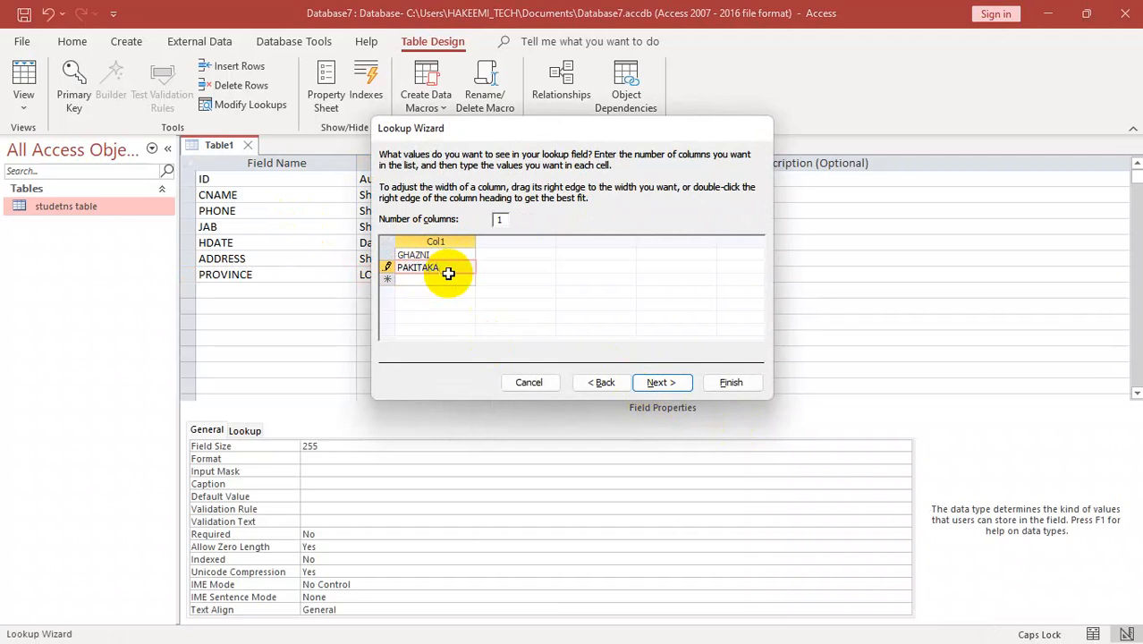
key("Tab")
type("KHOST")
key("Tab")
type("KABUL")
key("Tab")
type("N")
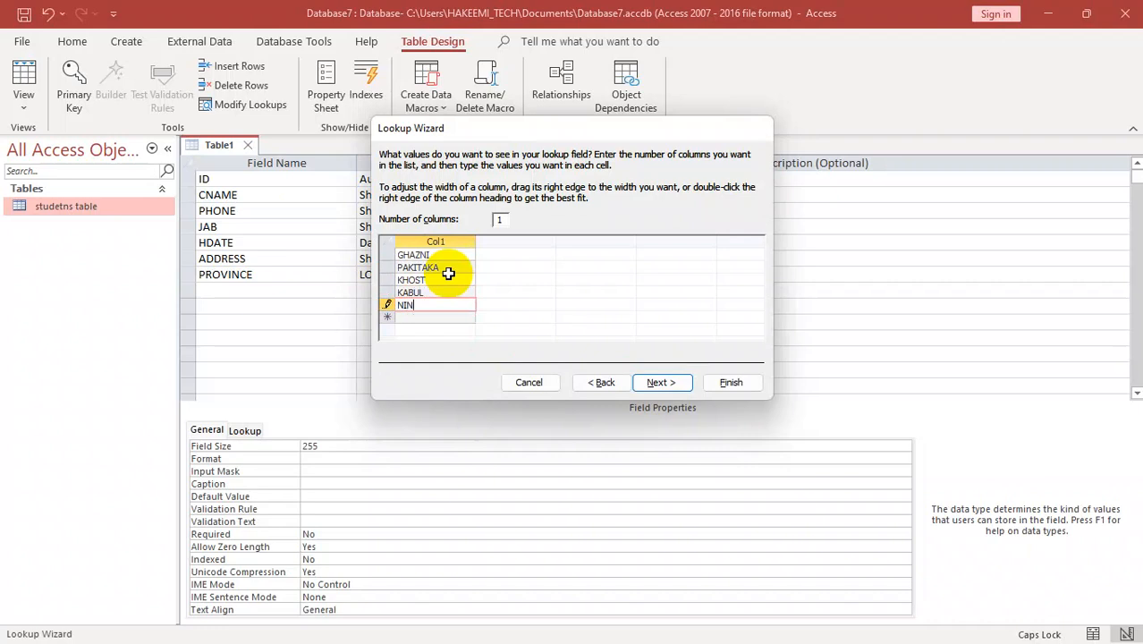
type("INGRAHAR")
left_click(666, 382)
left_click(725, 382)
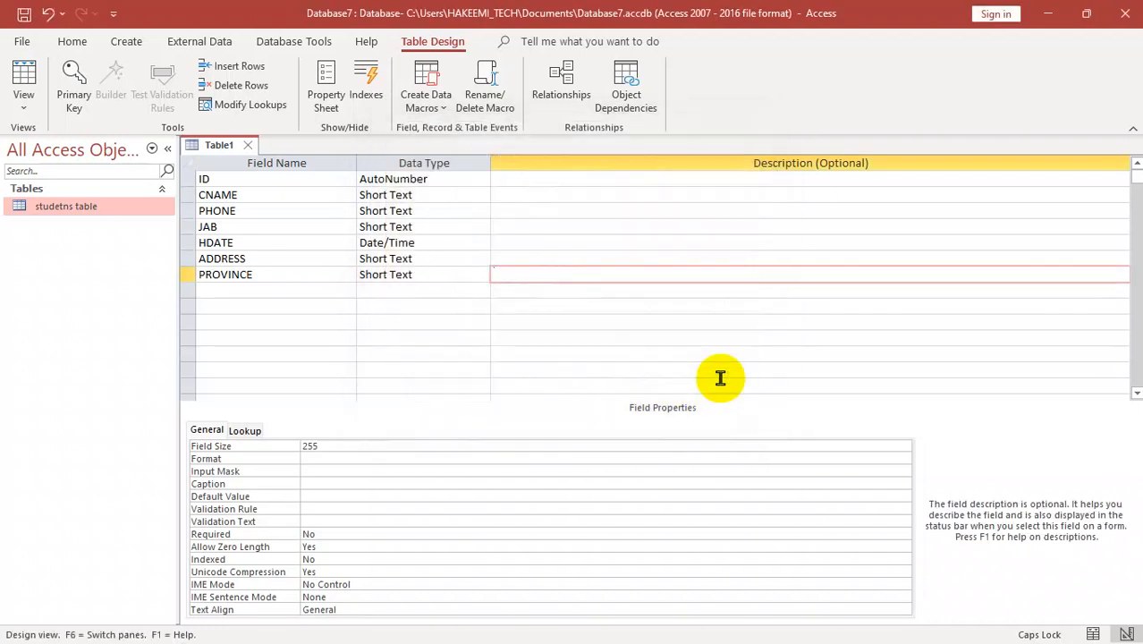
Close the new table and save its design under the name Customer table
key("ctrl+w")
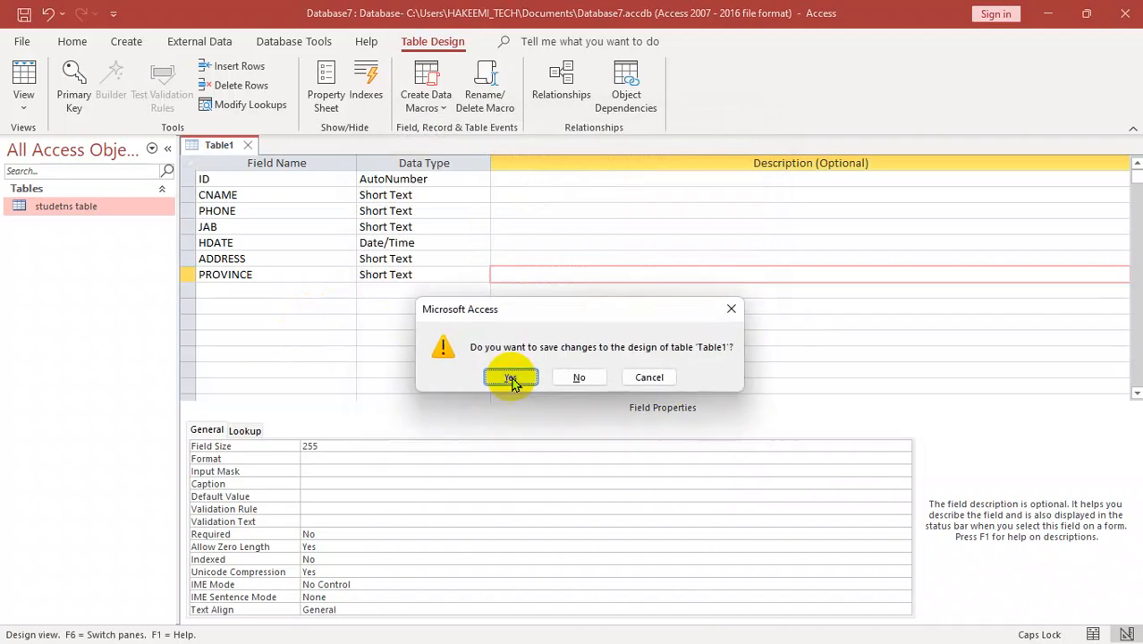
left_click(511, 379)
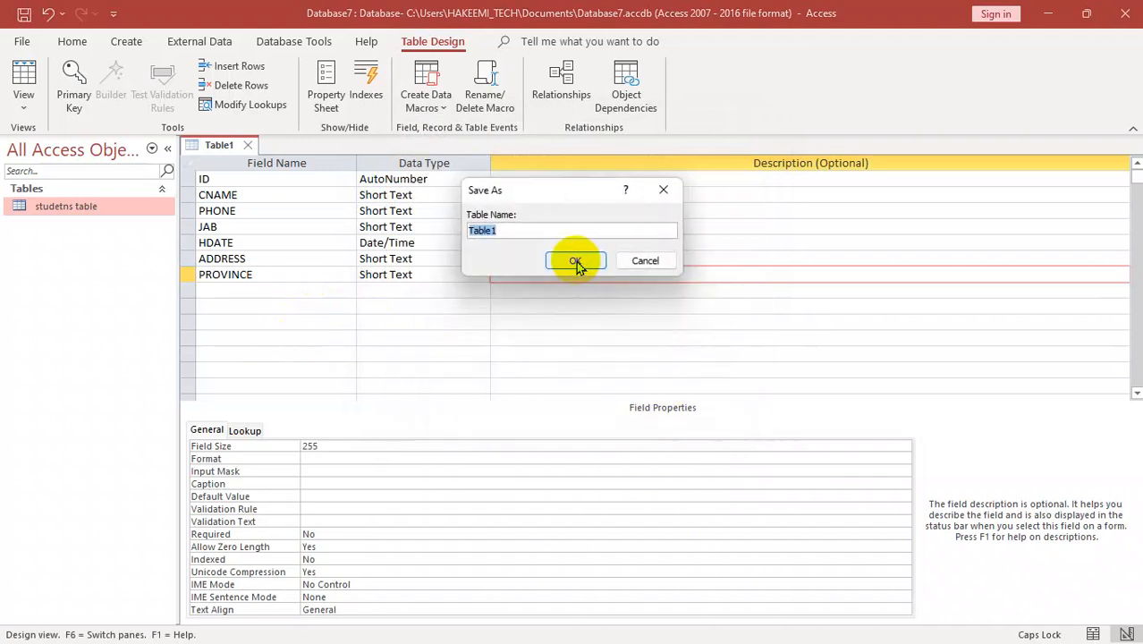
type("ZU")
key("BackSpace")
key("BackSpace")
type("V")
key("Caps_Lock")
left_click(576, 263)
key("Caps_Lock")
type("C")
key("Caps_Lock")
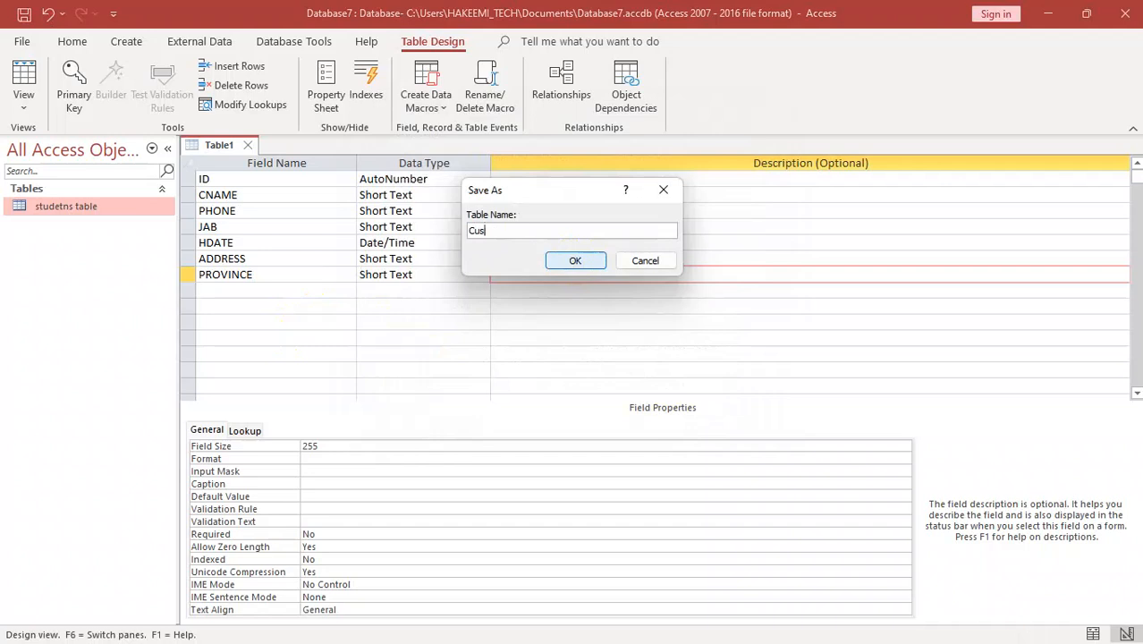
type("ustomer")
left_click(577, 263)
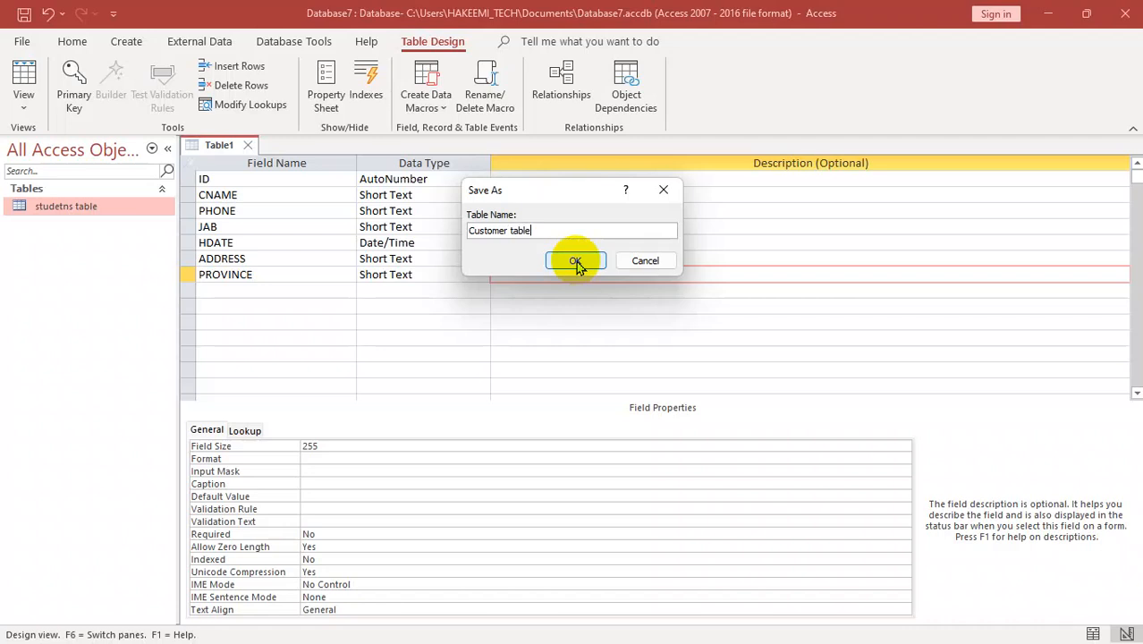
left_click(577, 264)
left_click(511, 391)
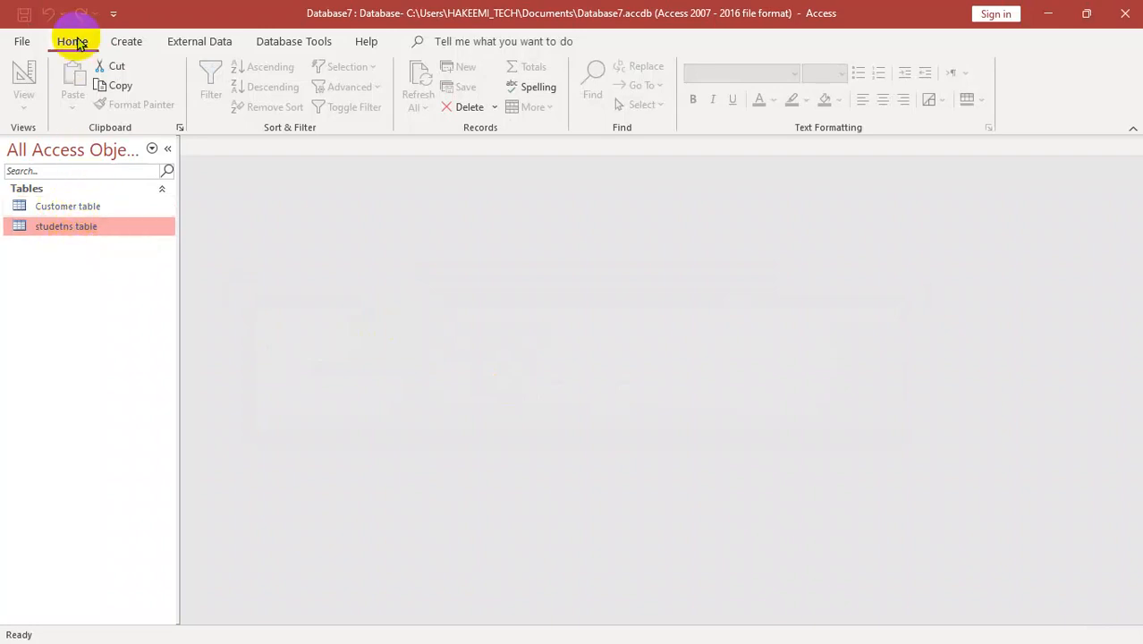
Create another table in Design View with an AutoNumber field ID
left_click(116, 45)
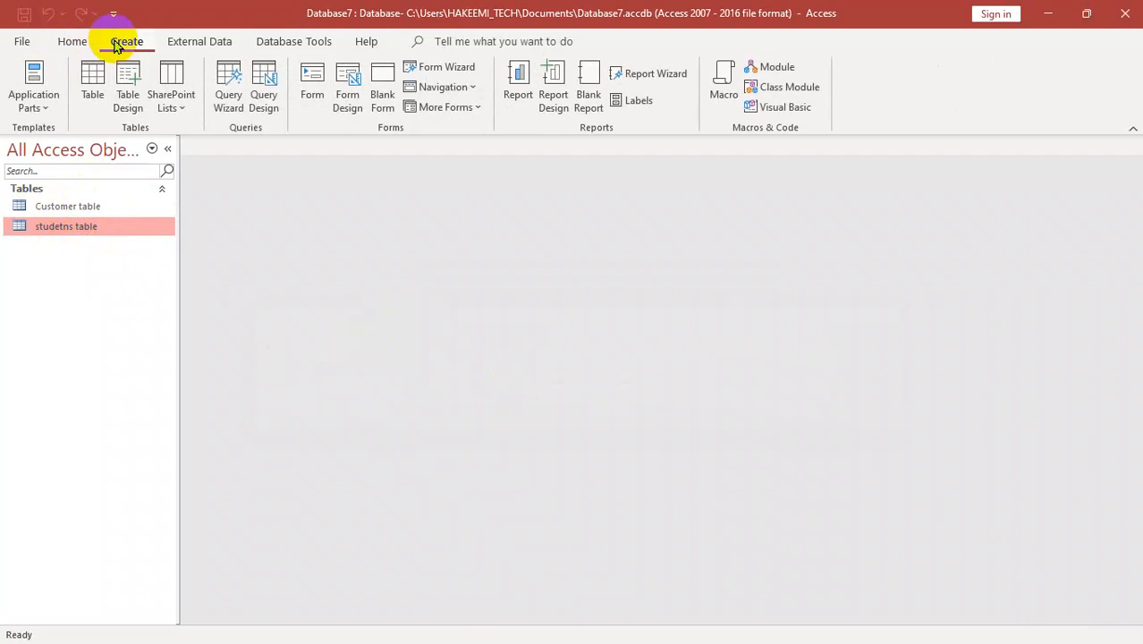
left_click(119, 102)
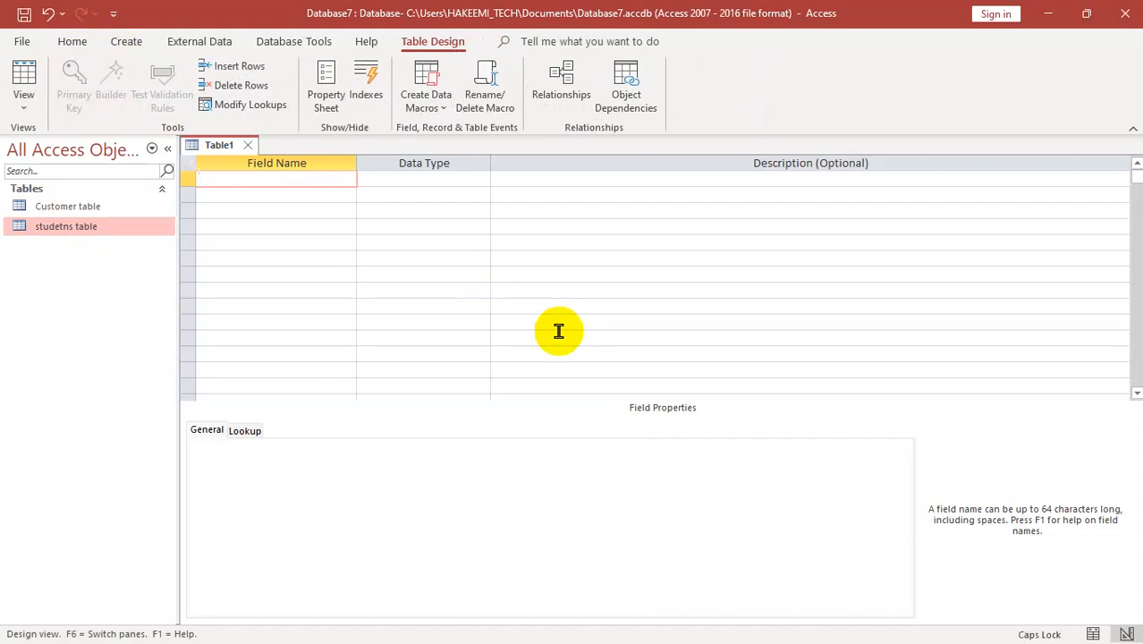
key("Tab")
type("AutoNumber")
key("Tab")
key("Tab")
Add Short Text fields NAME and PROGRAM below the ID field of the new table
type("N")
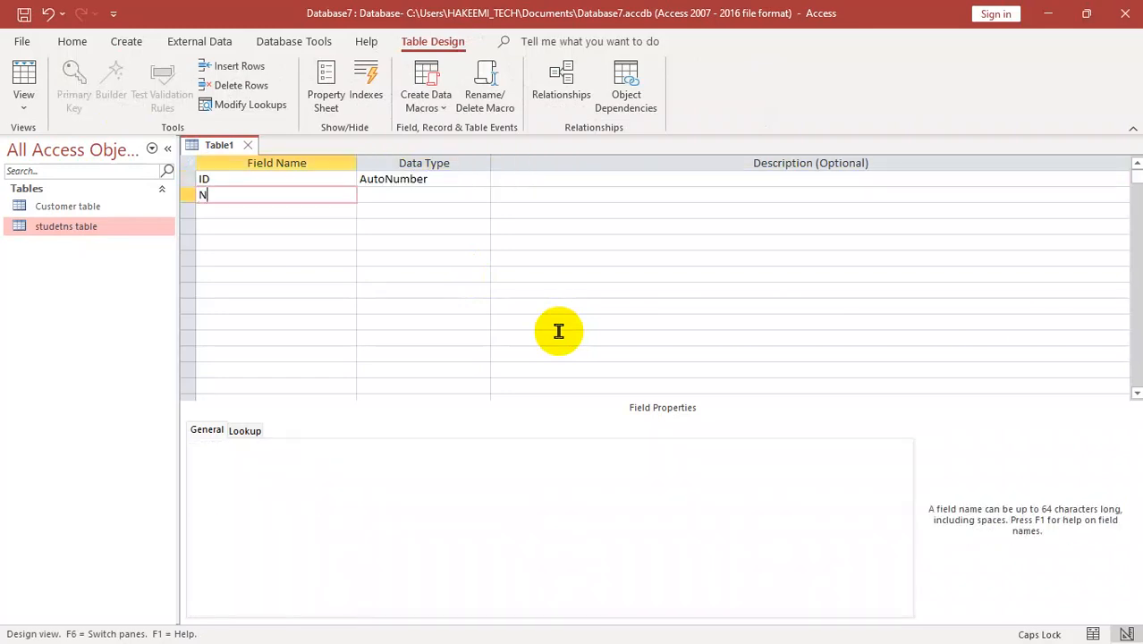
left_click(511, 380)
key("Tab")
key("Tab")
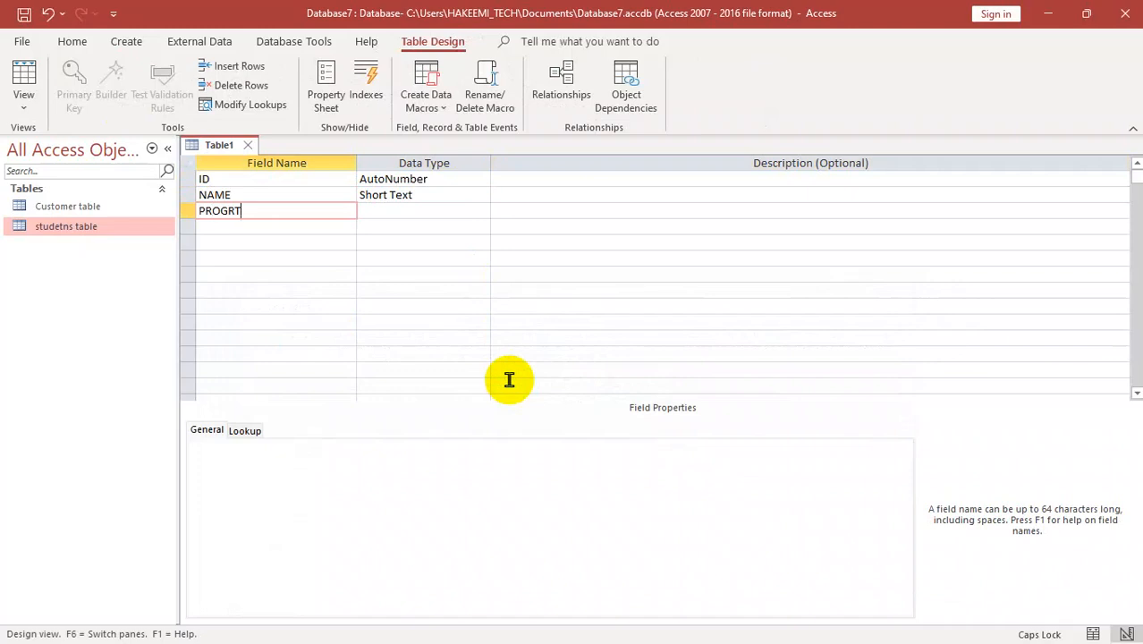
type("PROGRAM")
key("Tab")
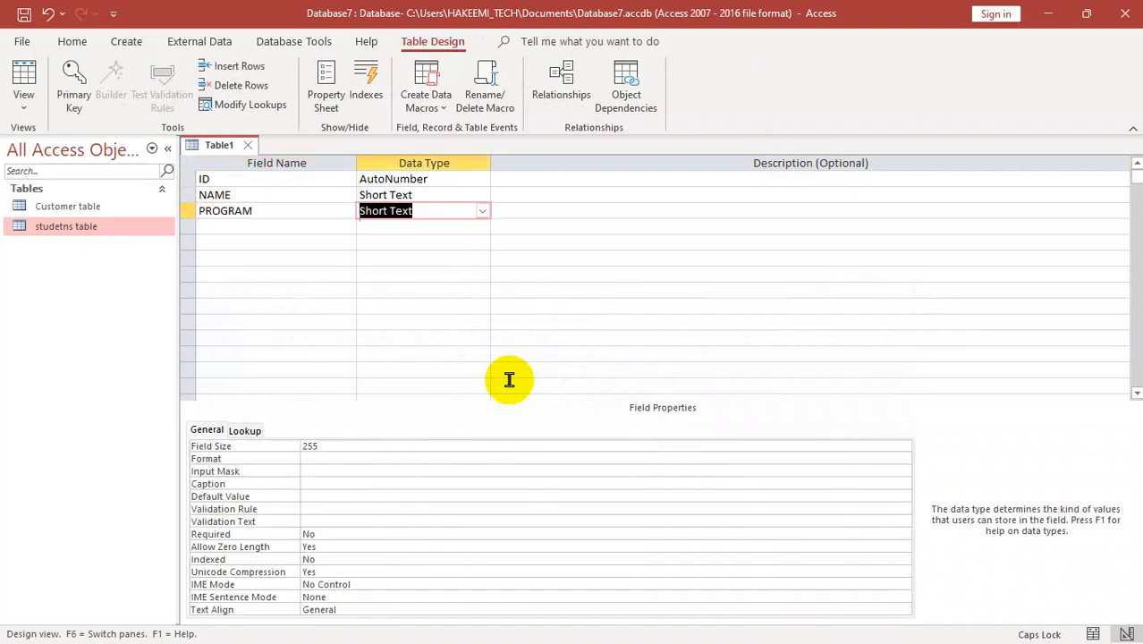
Close the new table and save its design under the name PROGRAM_TABLE
key("ctrl+w")
left_click(509, 378)
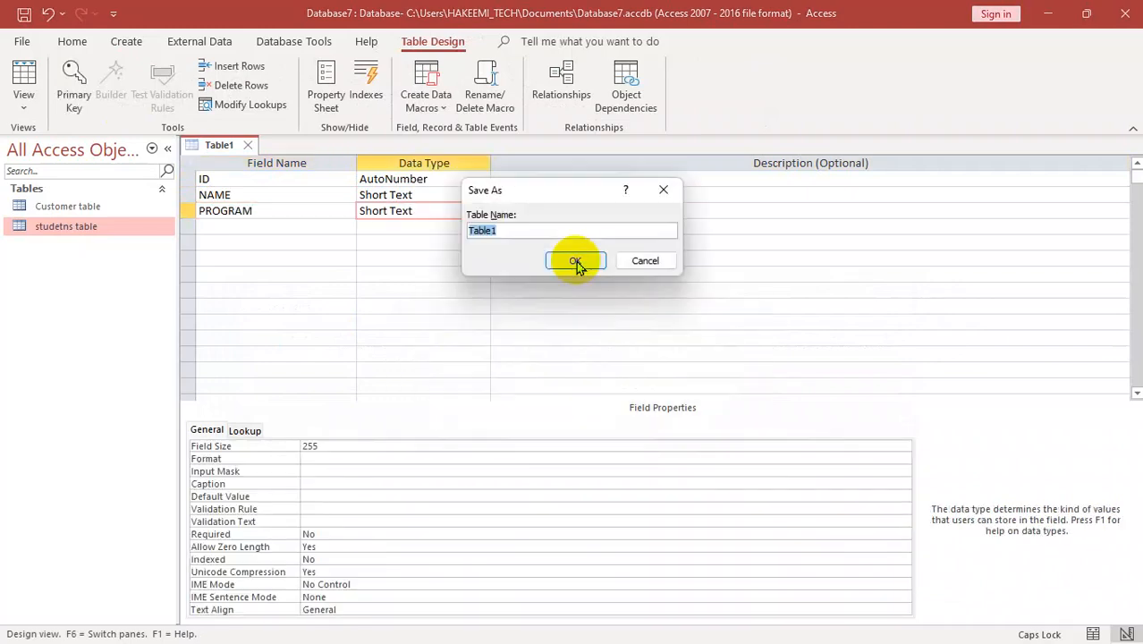
type("PROGRAMM")
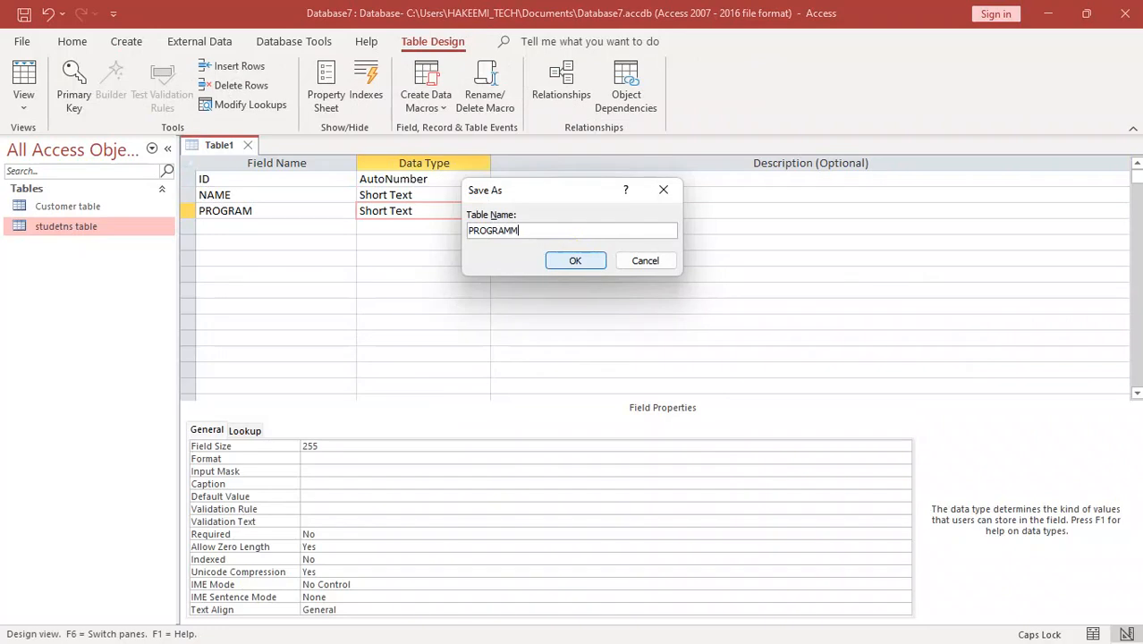
left_click(576, 262)
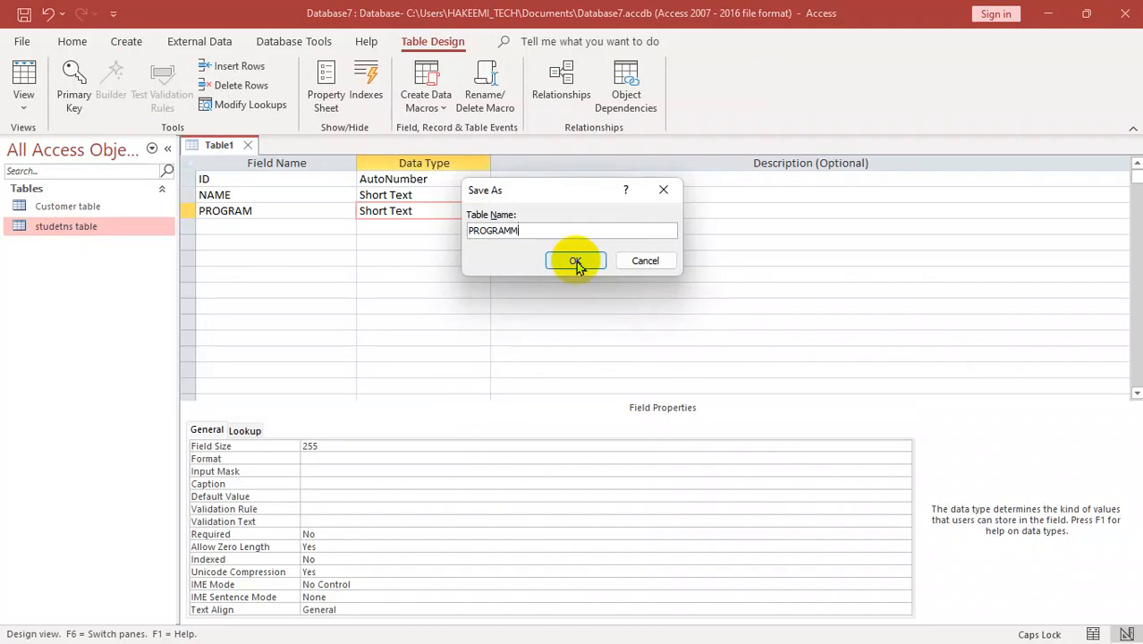
key("BackSpace")
type("_")
type("TABLE")
key("Return")
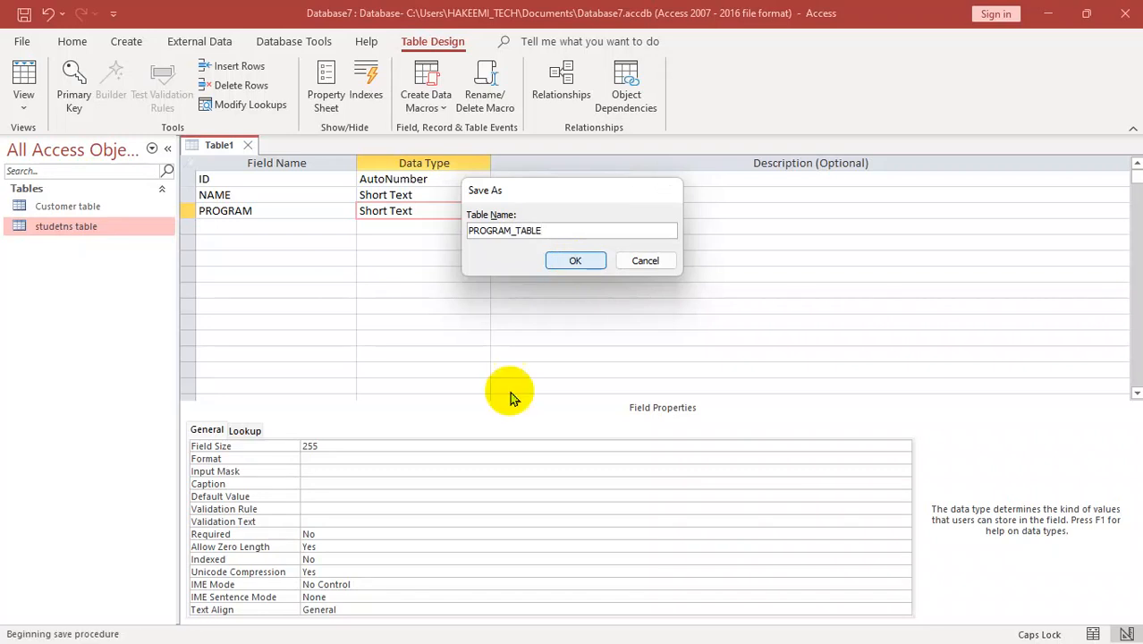
left_click(510, 392)
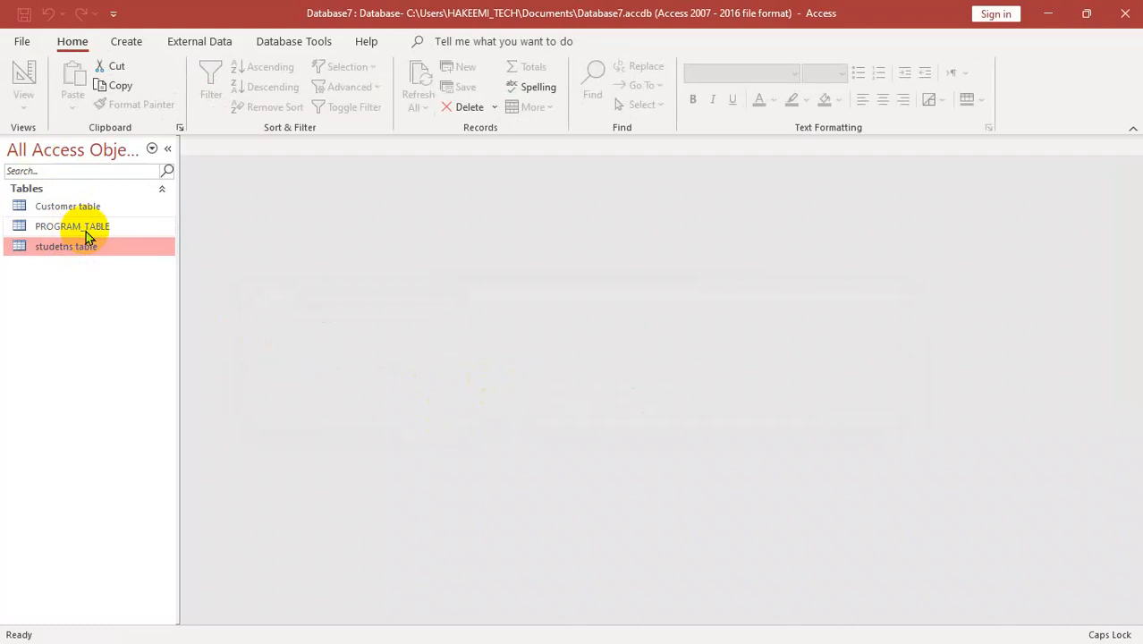
Launch the On-Screen Keyboard with the Run command OSK, examine the underscore key, and close the keyboard
key("super+r")
type("PO")
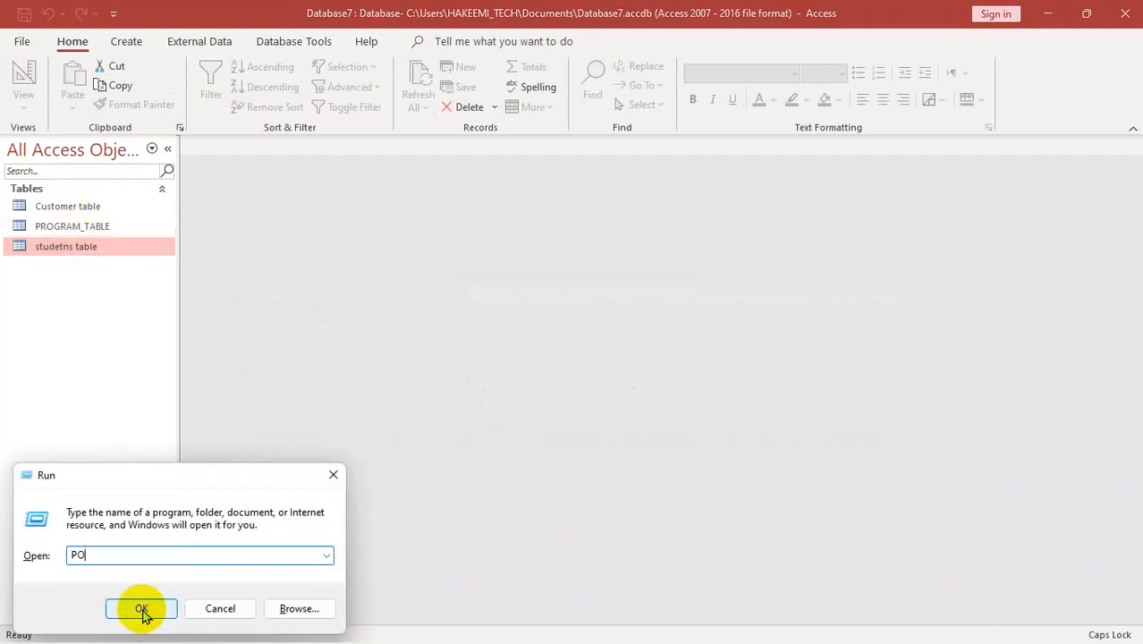
key("BackSpace")
key("BackSpace")
type("OSK")
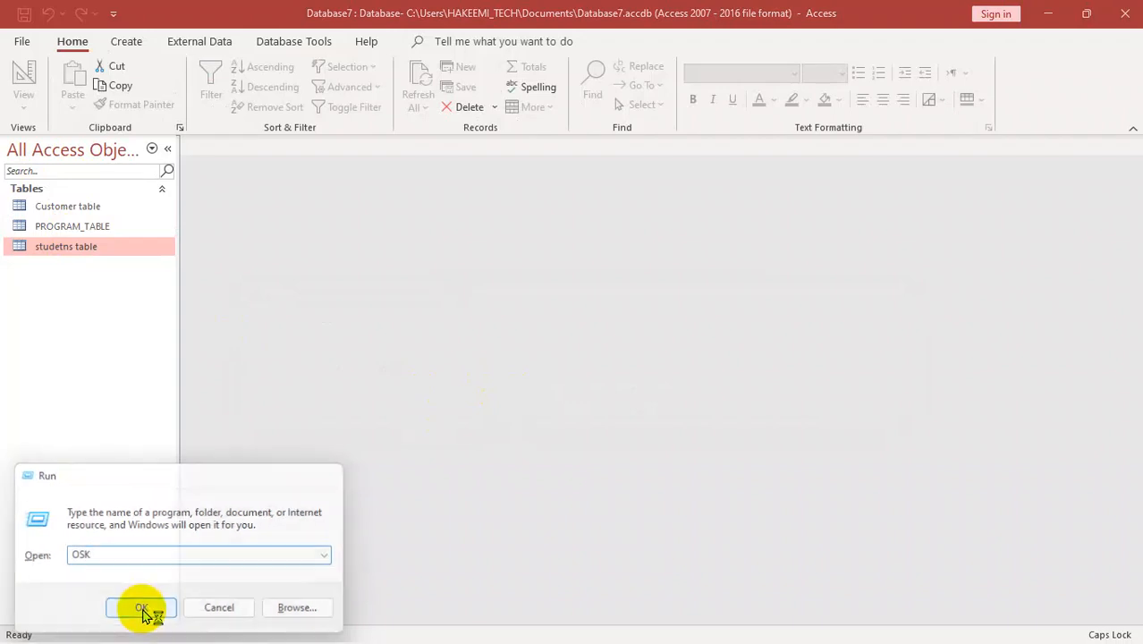
left_click(141, 610)
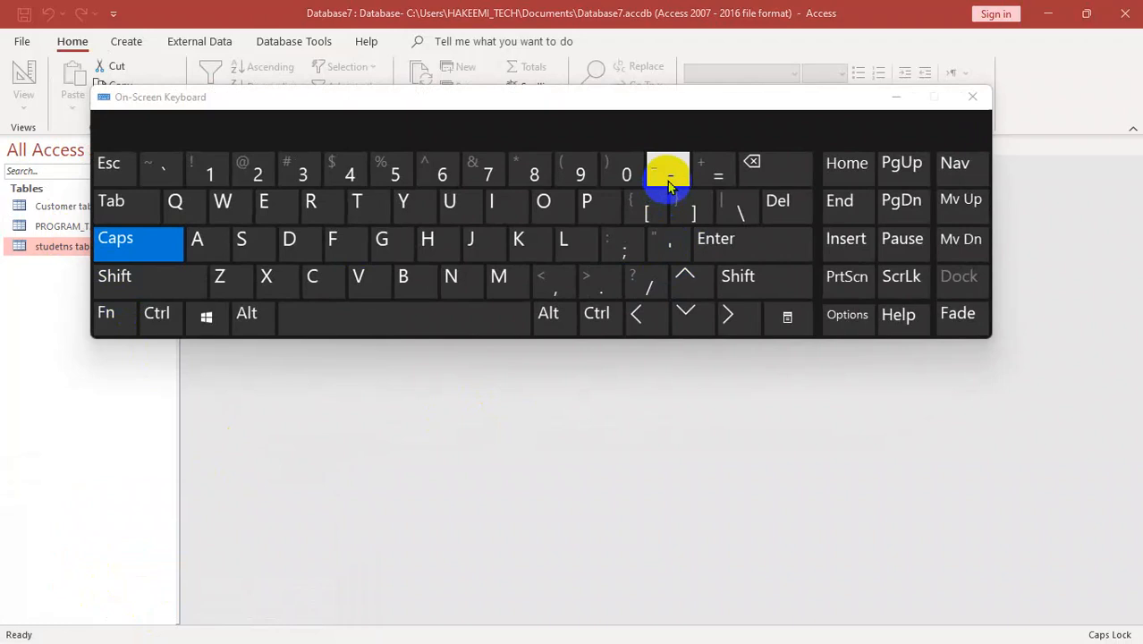
left_click(972, 97)
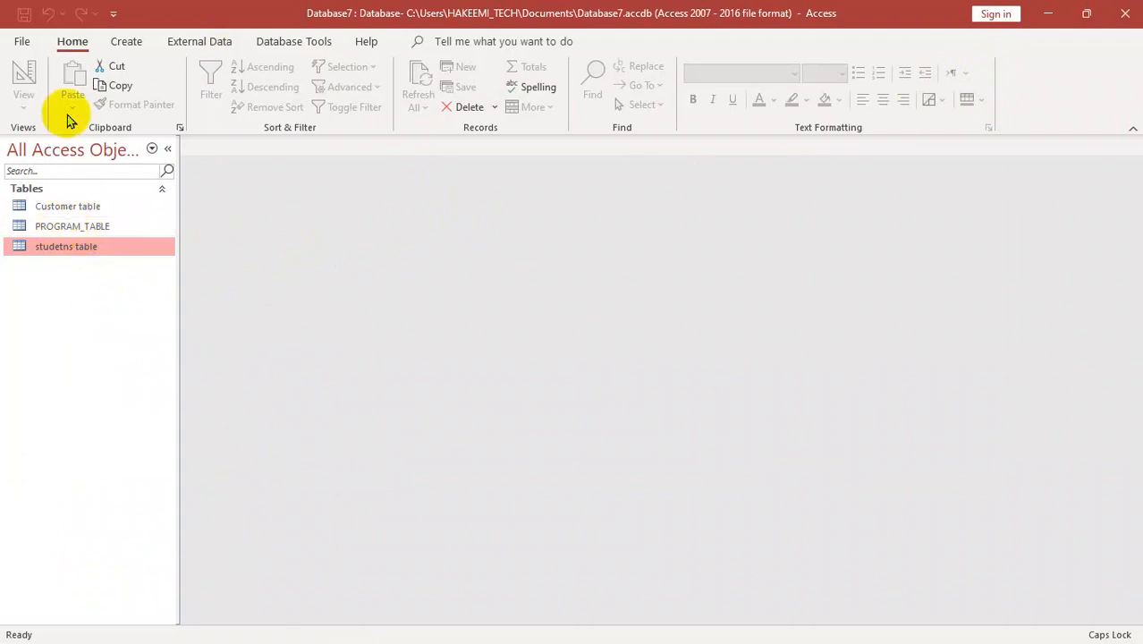
View the Customer table in Design View and close it again, twice in a row
left_click(67, 211)
right_click(66, 211)
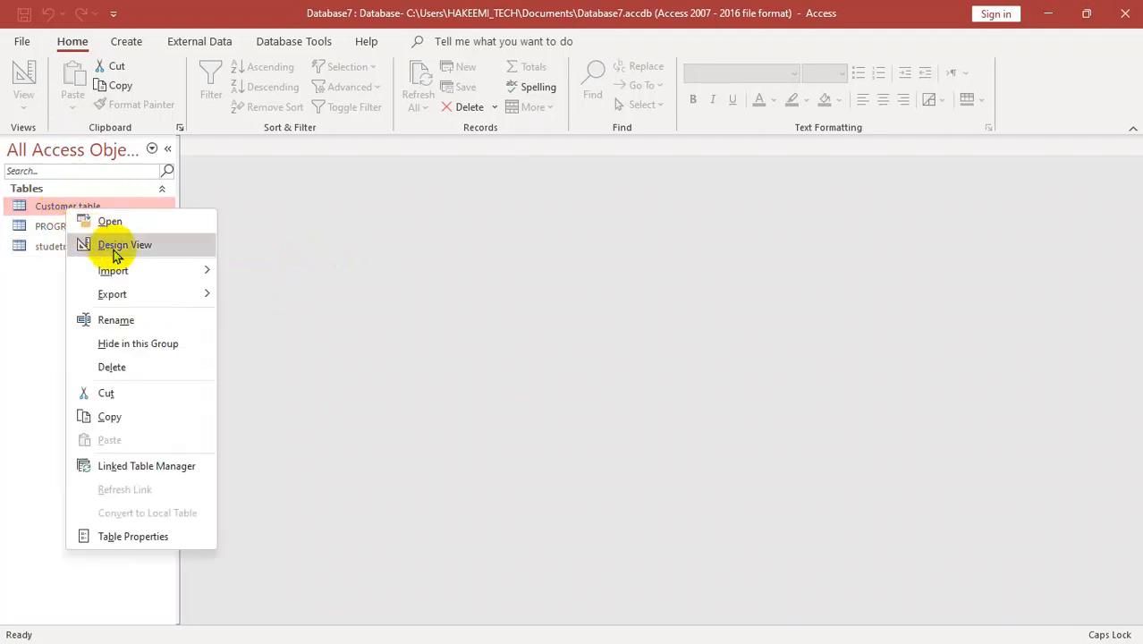
left_click(114, 246)
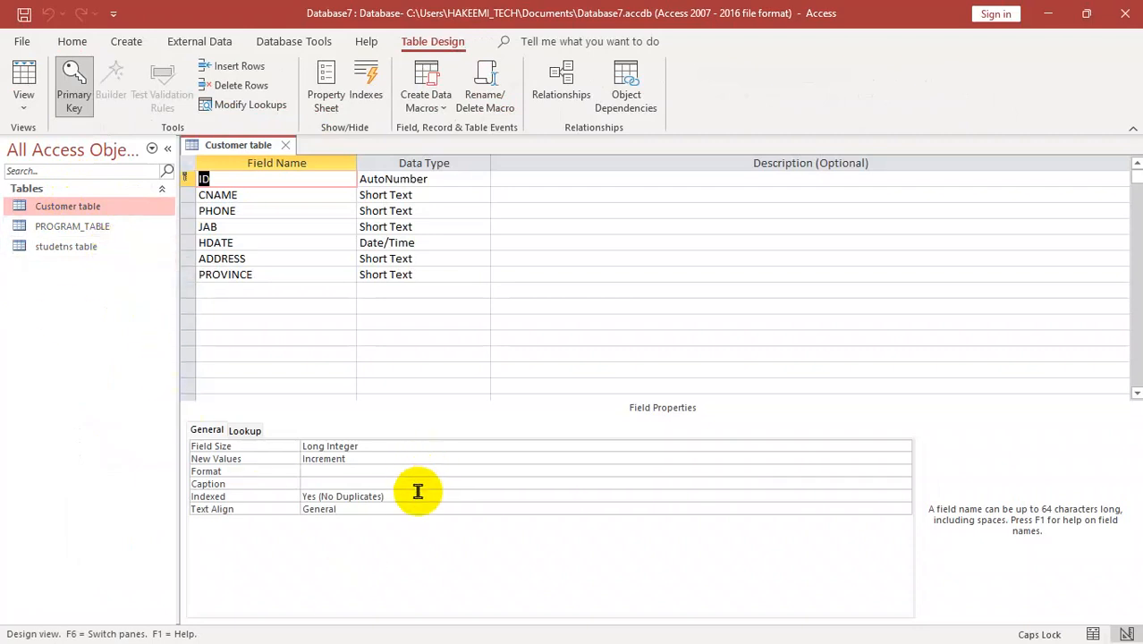
key("ctrl+w")
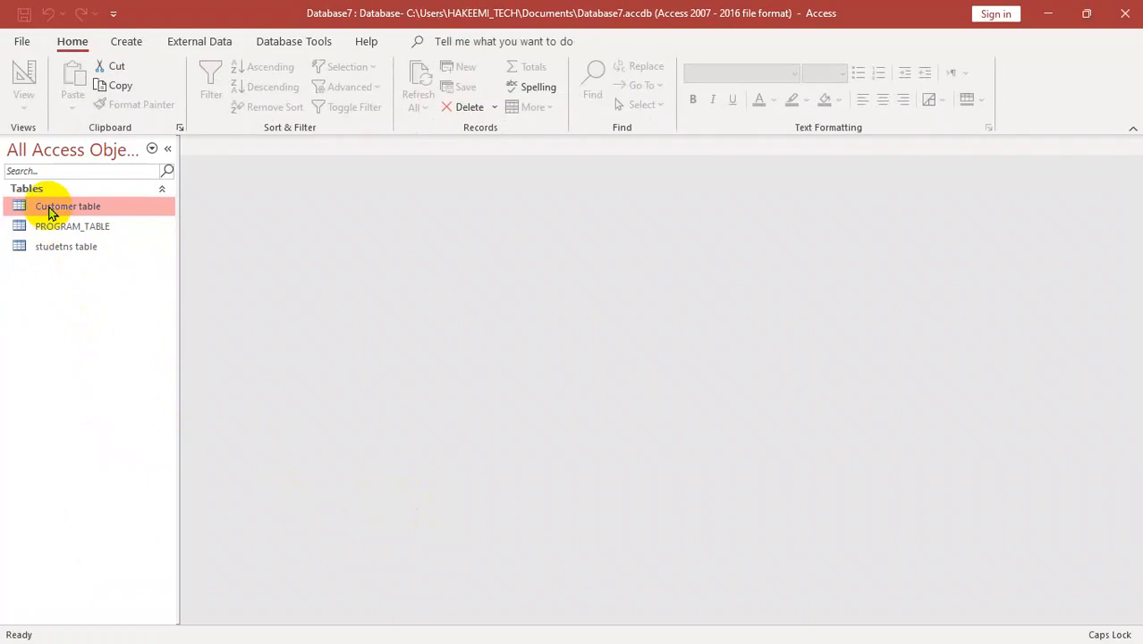
right_click(50, 213)
left_click(90, 243)
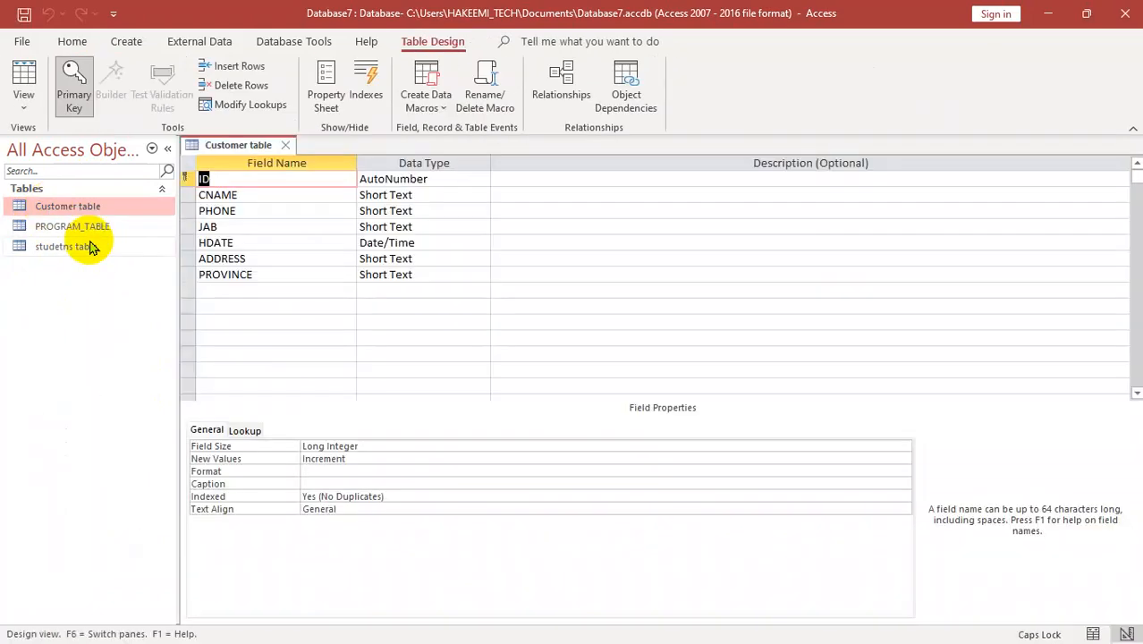
key("ctrl+w")
Open the Customer table in Datasheet View and switch it to Design View
left_click(87, 206)
double_click(86, 206)
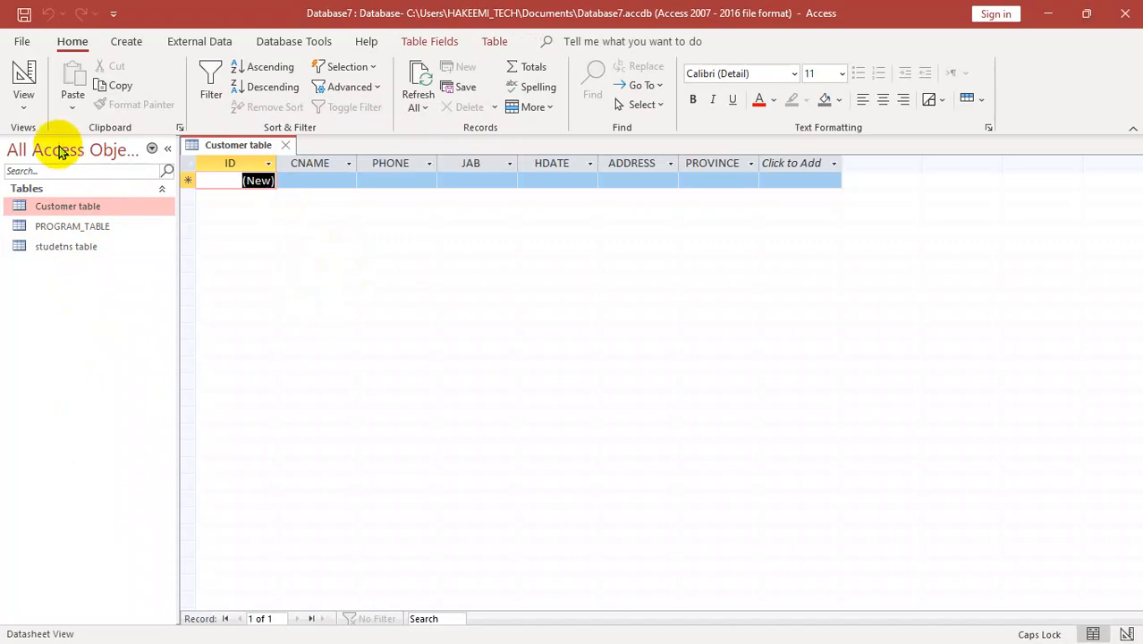
left_click(24, 106)
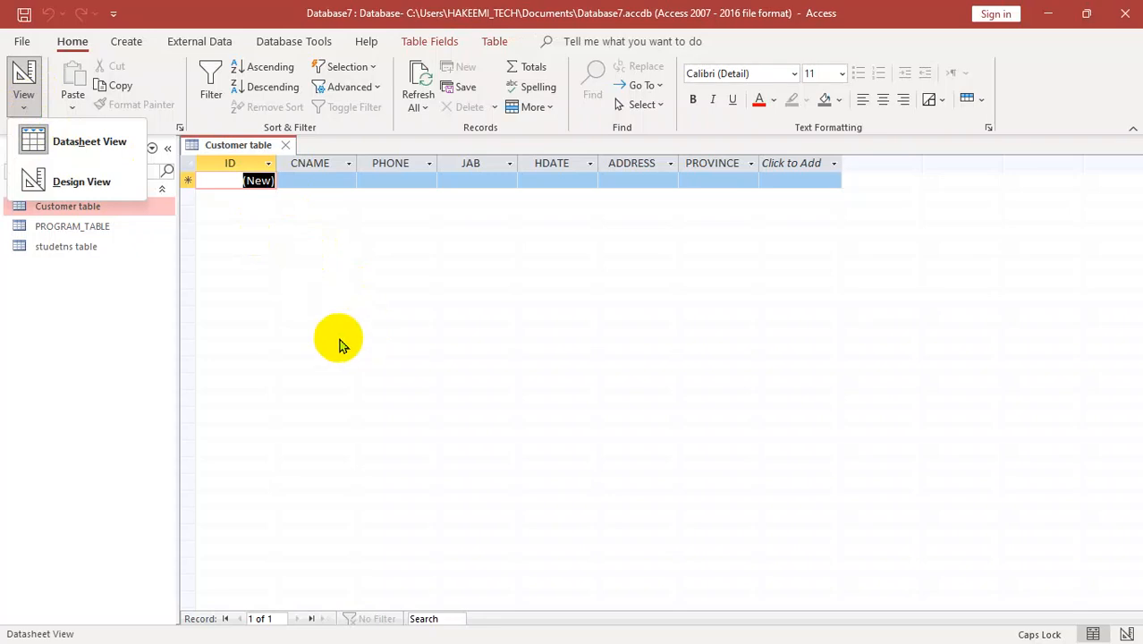
left_click(79, 184)
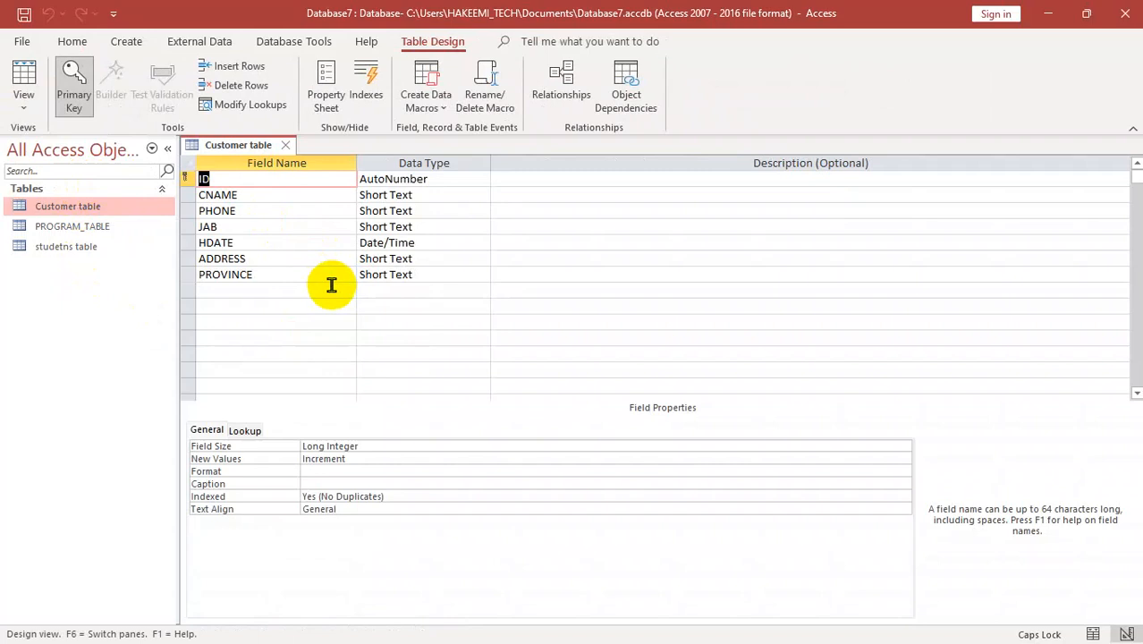
left_click(27, 115)
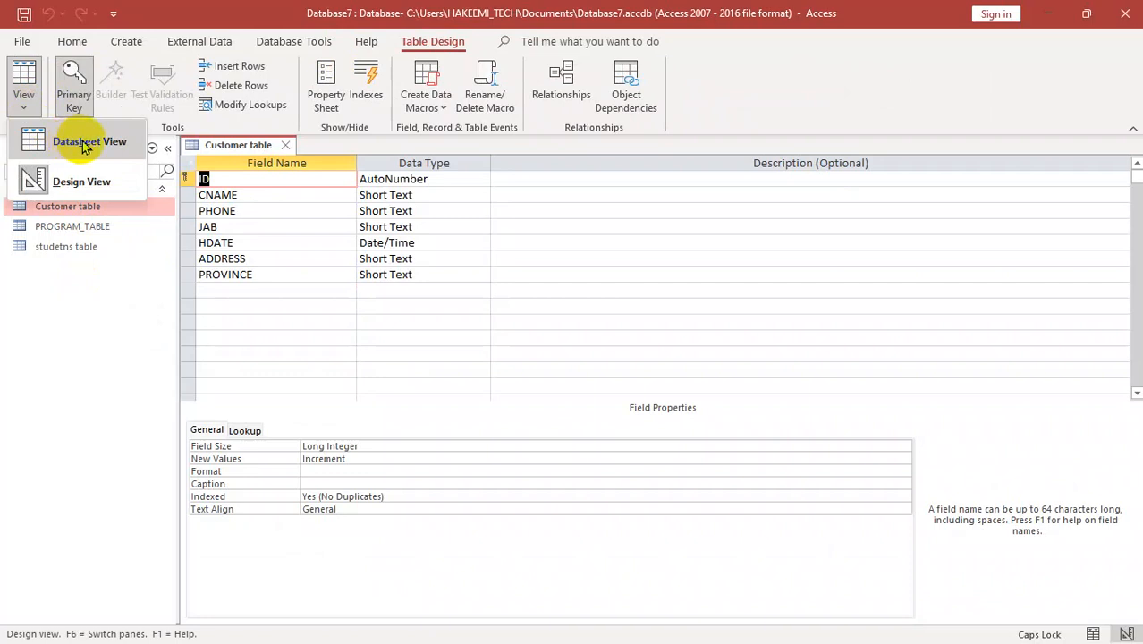
left_click(379, 200)
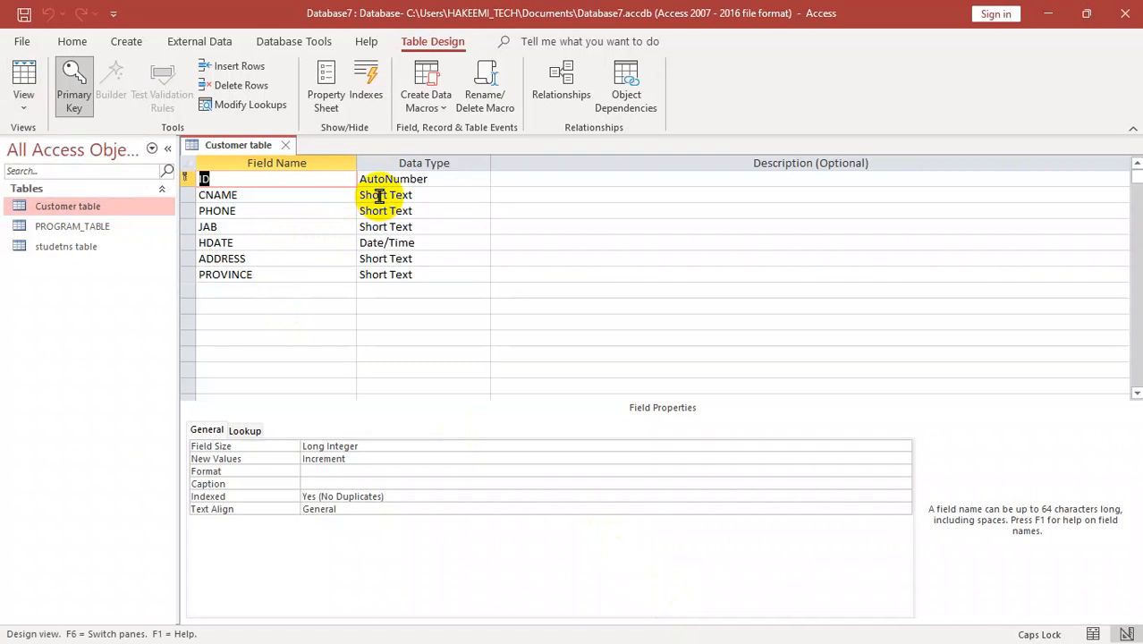
Examine the field properties offered for the CNAME, ID, PHONE and HDATE fields of the Customer table
left_click(379, 198)
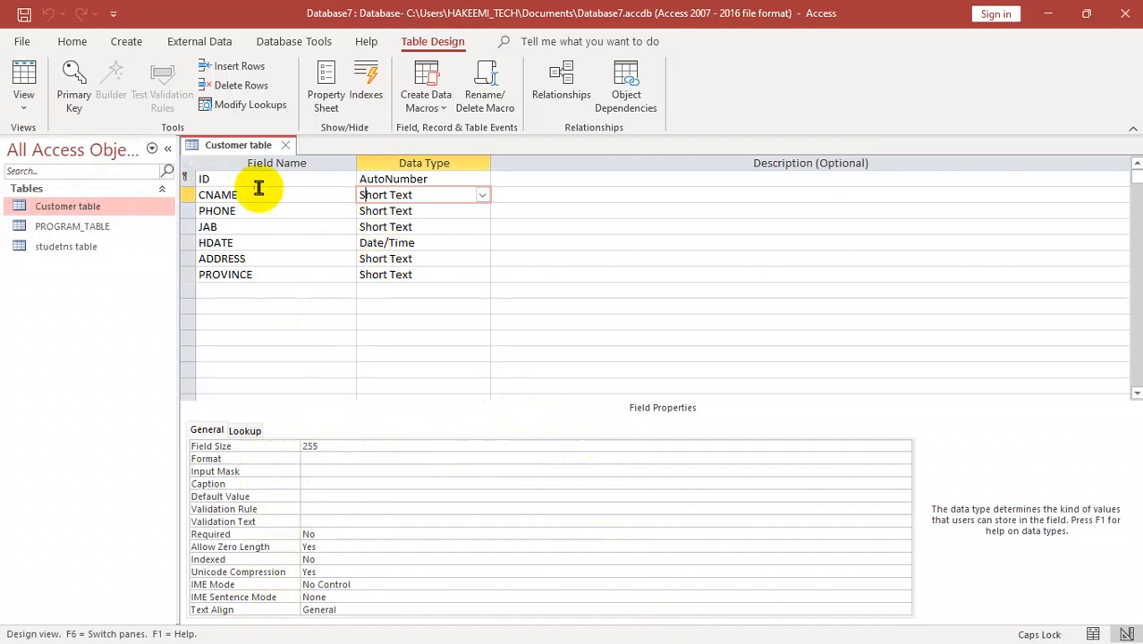
left_click(433, 180)
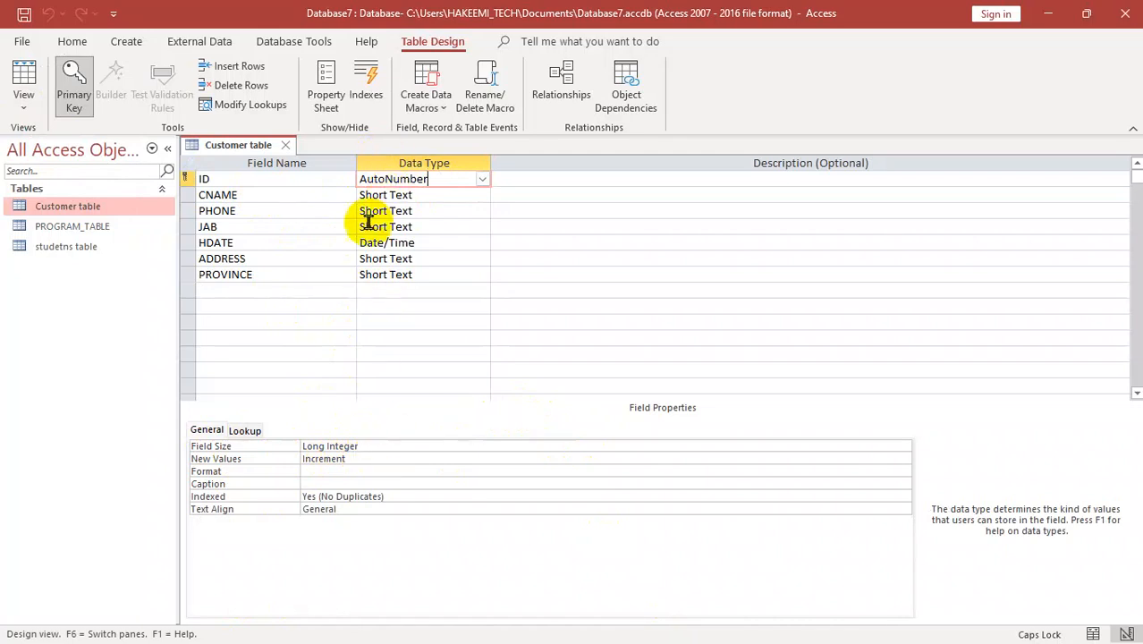
left_click(384, 195)
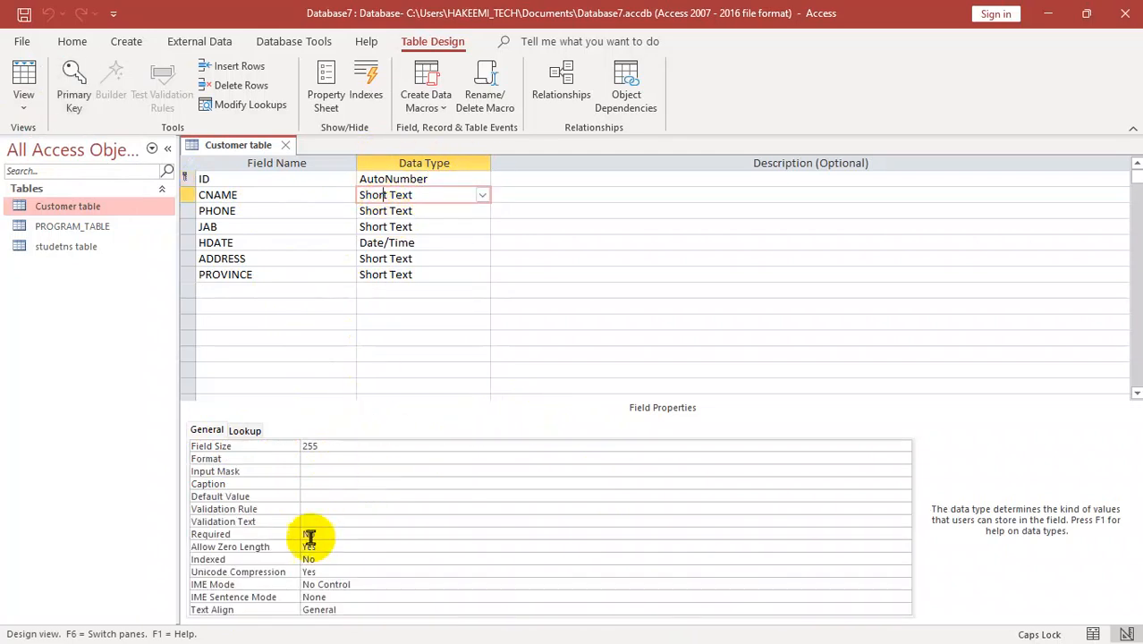
left_click(396, 211)
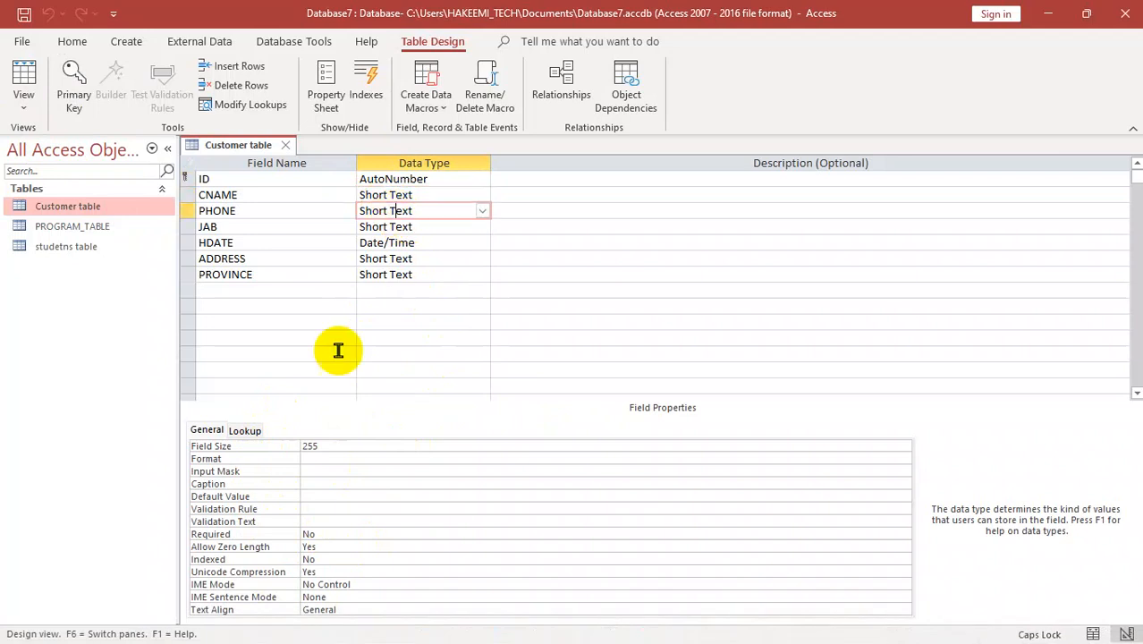
left_click(386, 245)
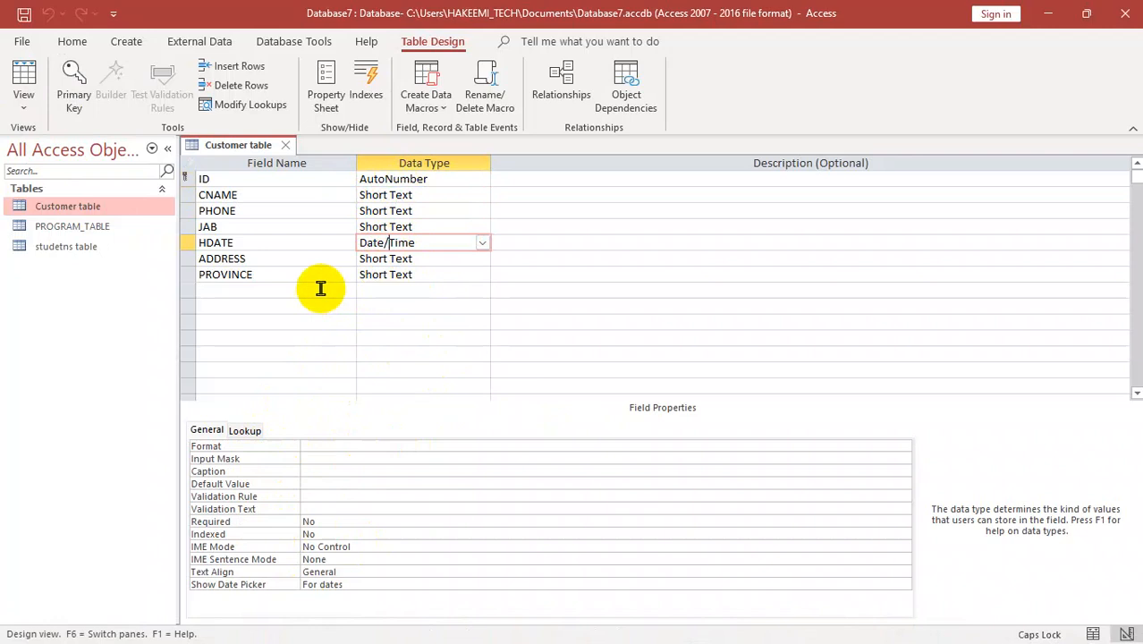
Change the data type of the PHONE field to Number
left_click(401, 211)
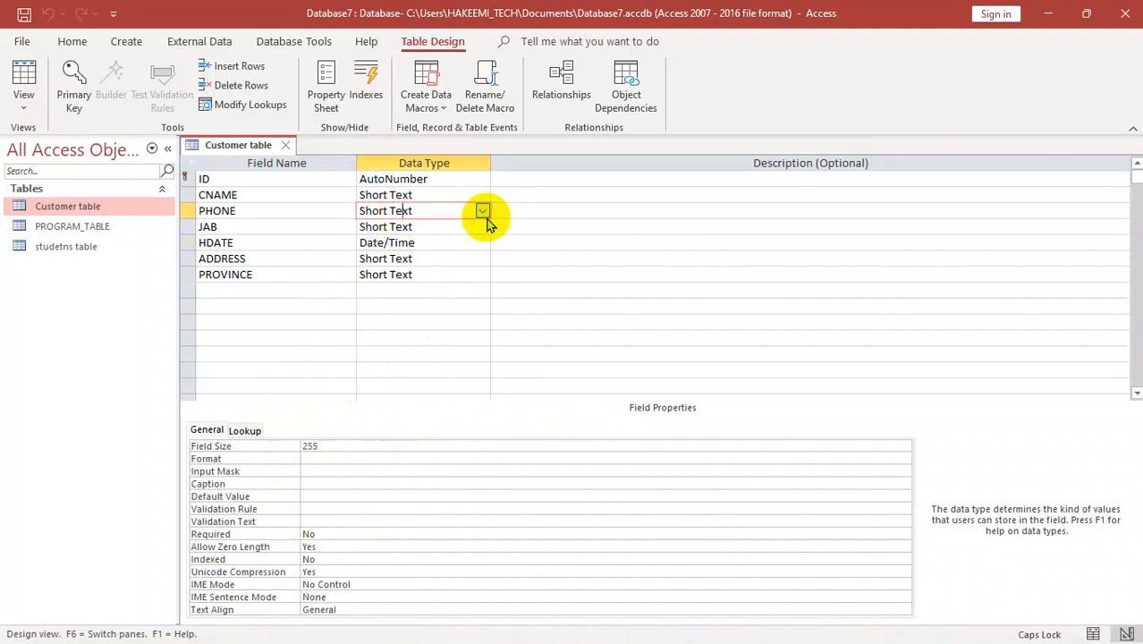
left_click(482, 213)
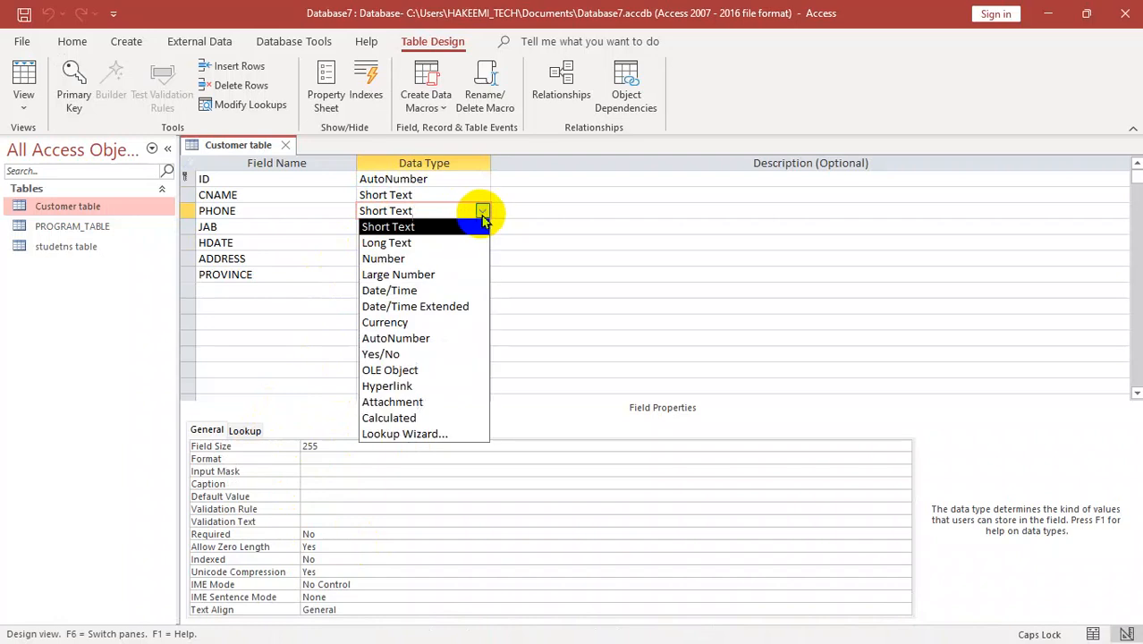
left_click(391, 261)
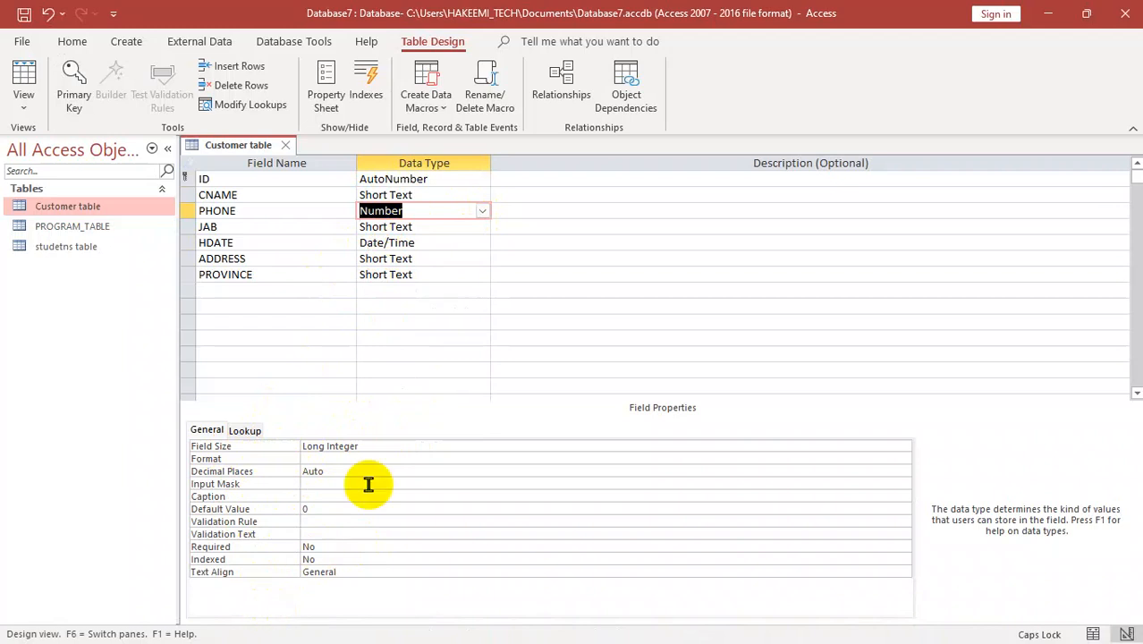
Set the field size of the CNAME field to 5 and close the Customer table, saving the change
left_click(417, 194)
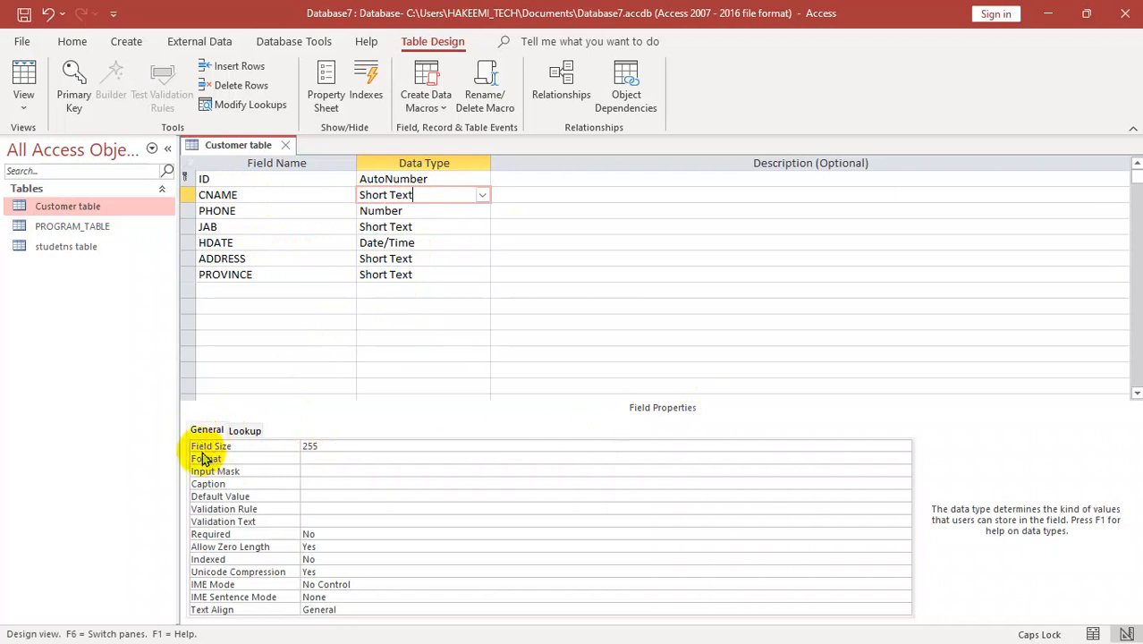
left_click(315, 455)
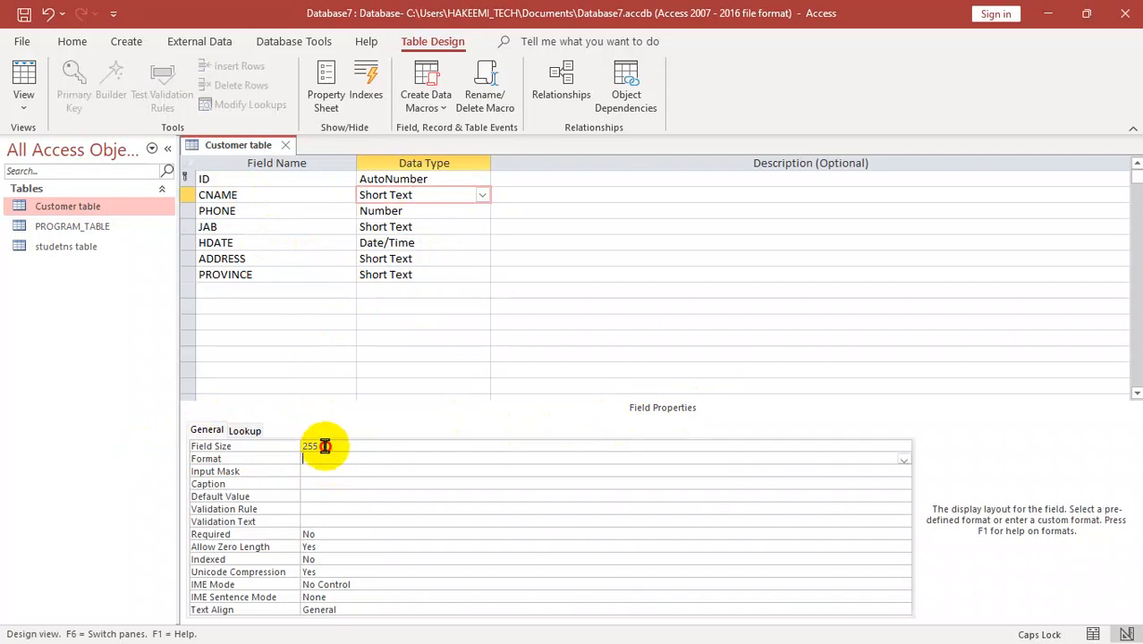
left_click(205, 446)
left_click(331, 446)
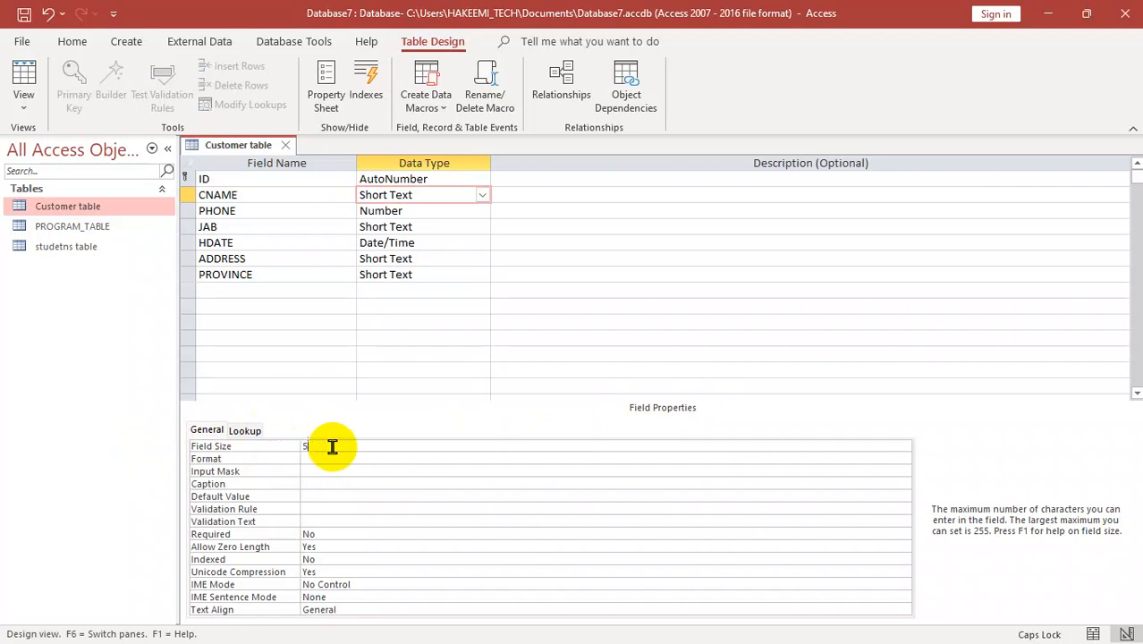
key("ctrl+w")
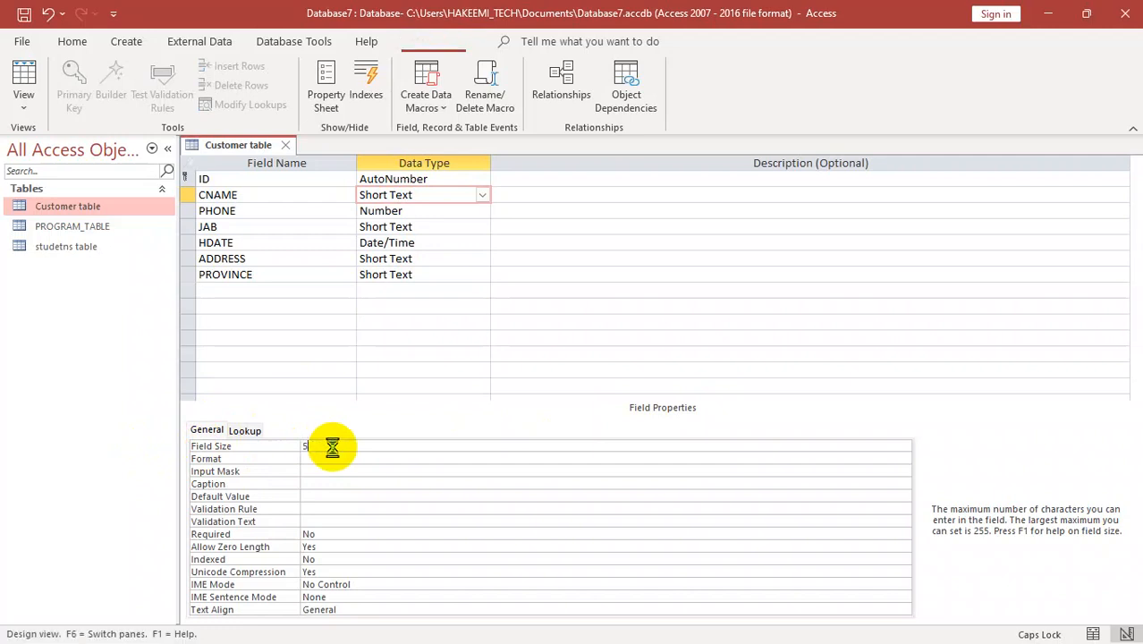
Open the Customer table in Datasheet View and enter a customer's name of five characters in CNAME of the first record
double_click(79, 208)
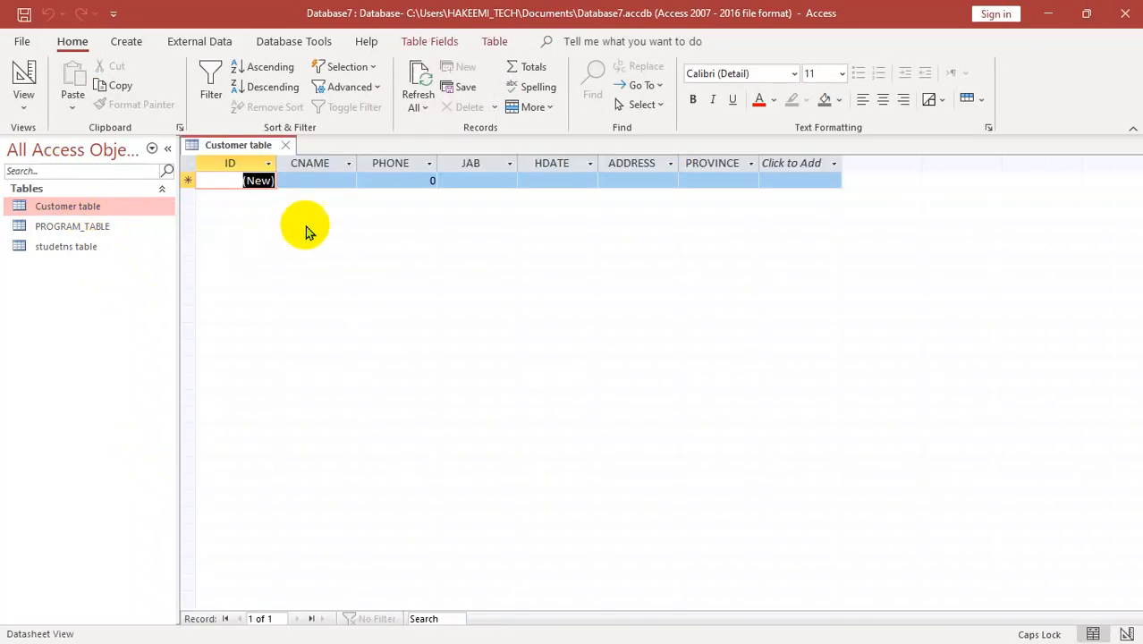
left_click(287, 182)
type("KHALI")
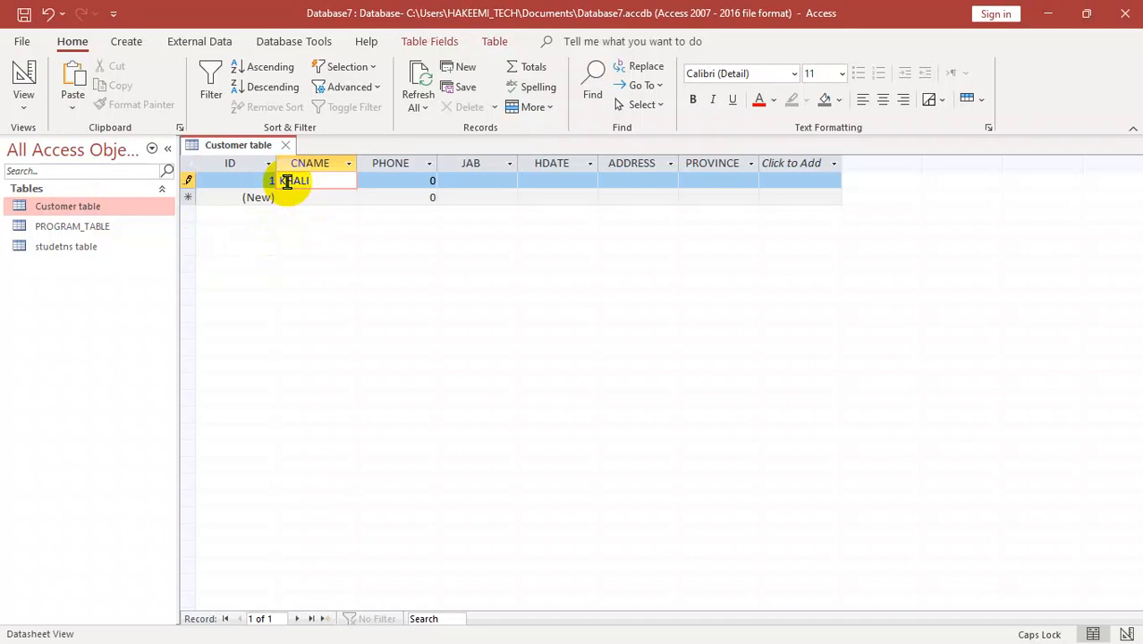
Switch the Customer table to Design View and set the field size of CNAME to 255
left_click(26, 76)
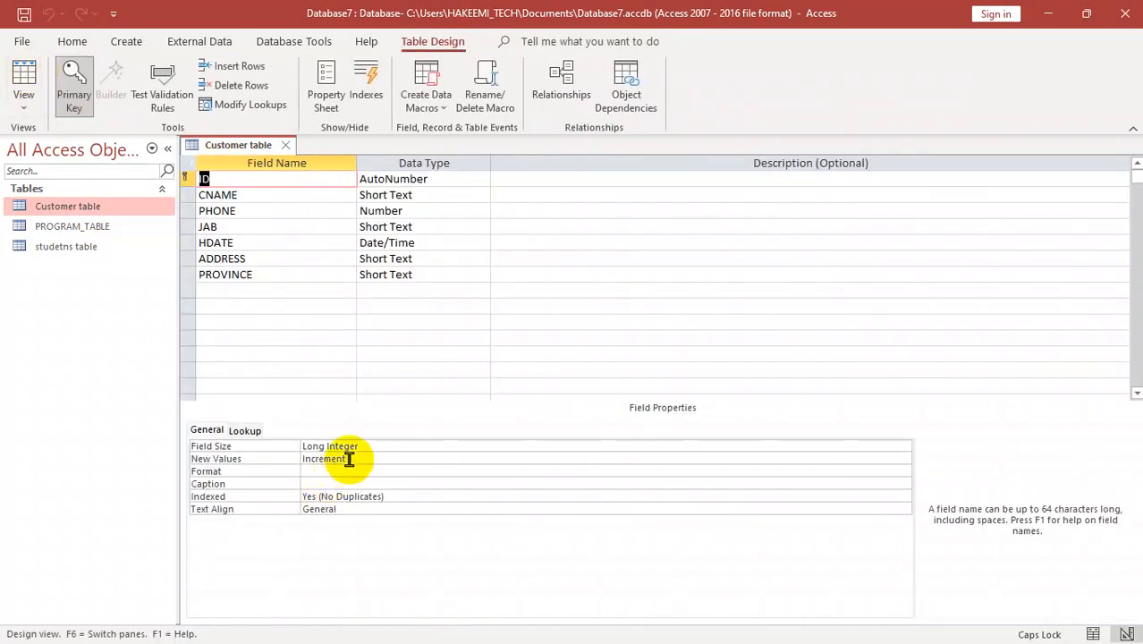
left_click(390, 193)
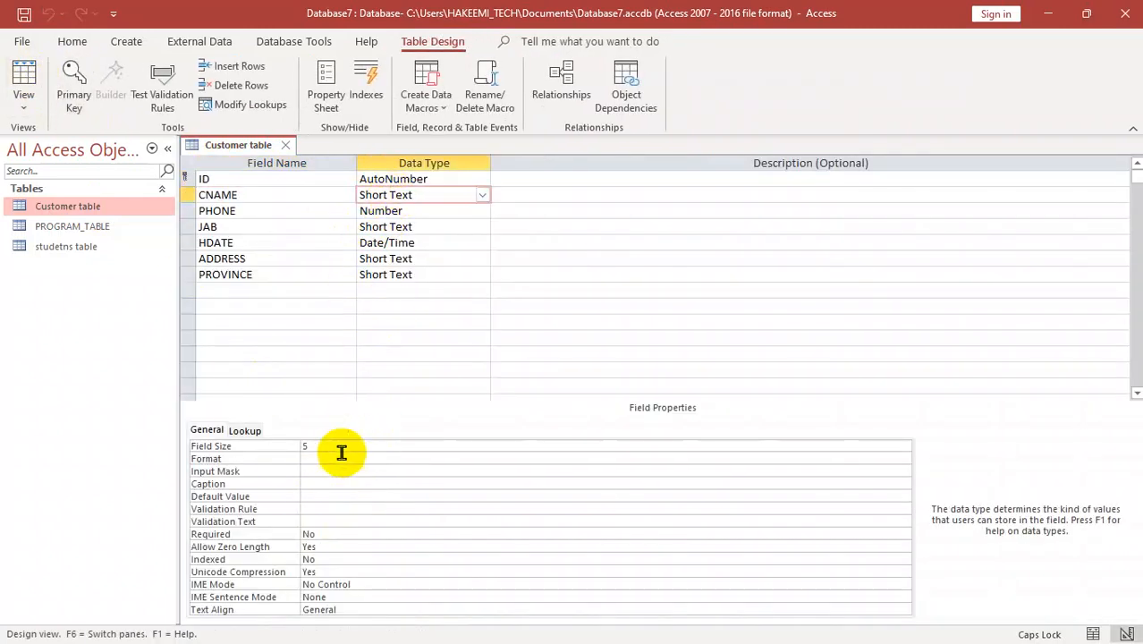
left_click(288, 445)
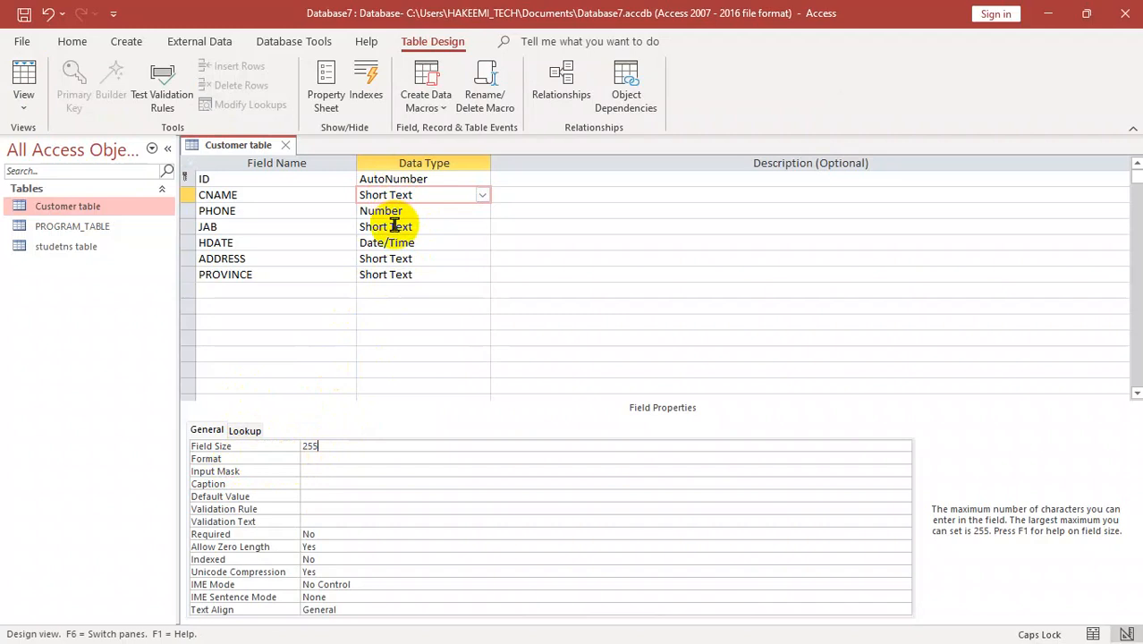
left_click(315, 458)
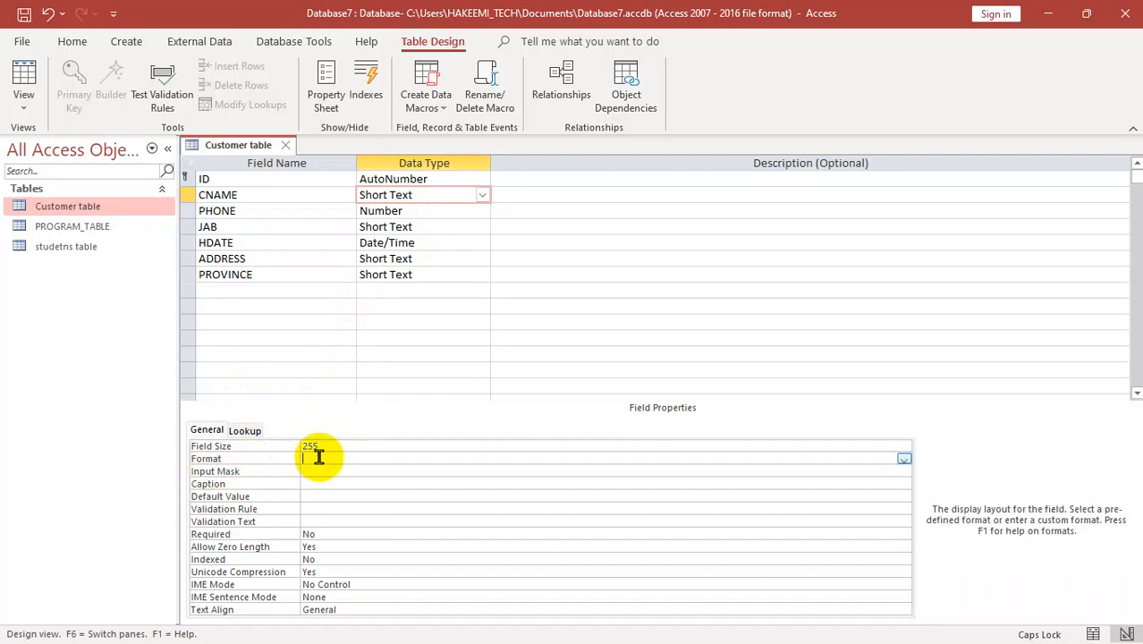
Save the Customer table, reopen it in Datasheet View and replace the first record's CNAME with the customer's full six-letter name in lowercase
double_click(38, 204)
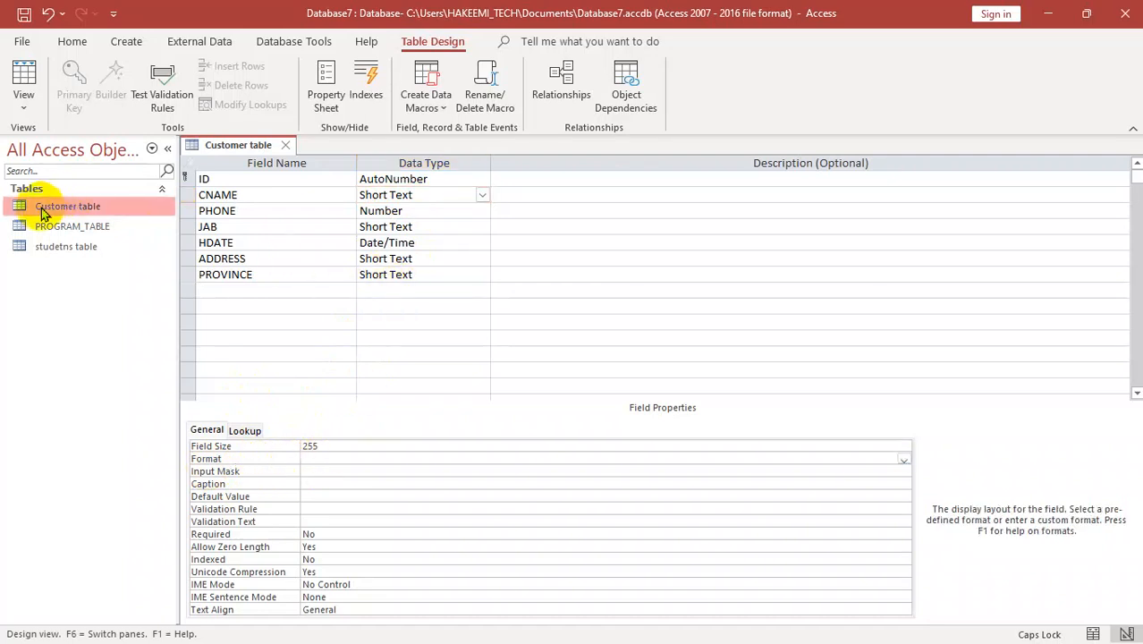
left_click(536, 387)
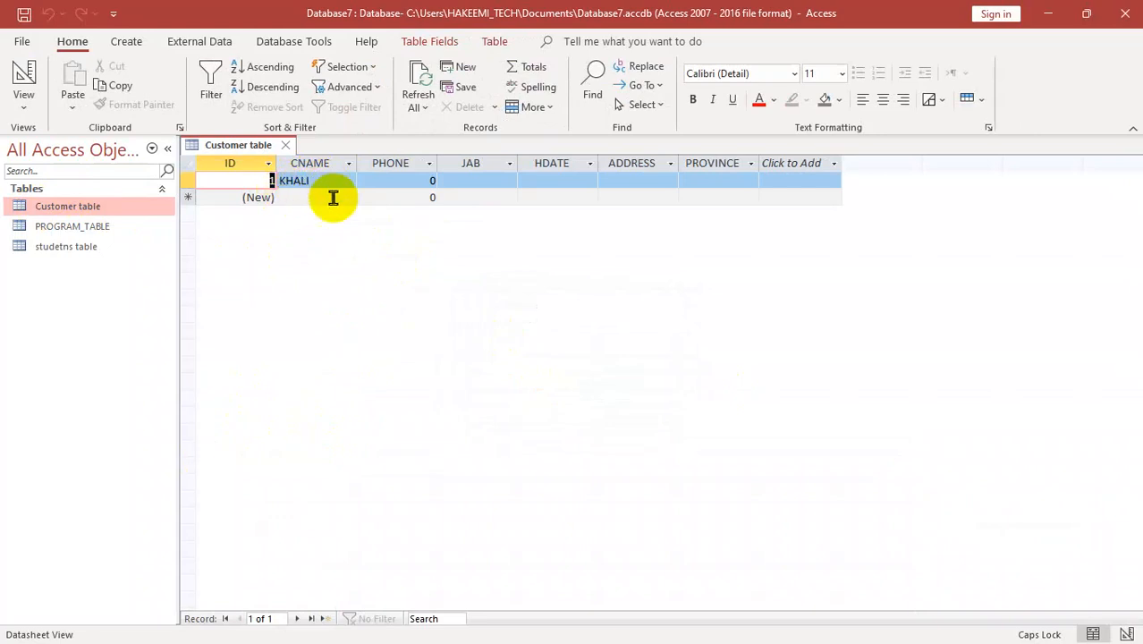
key("Tab")
key("Caps_Lock")
type("khalid")
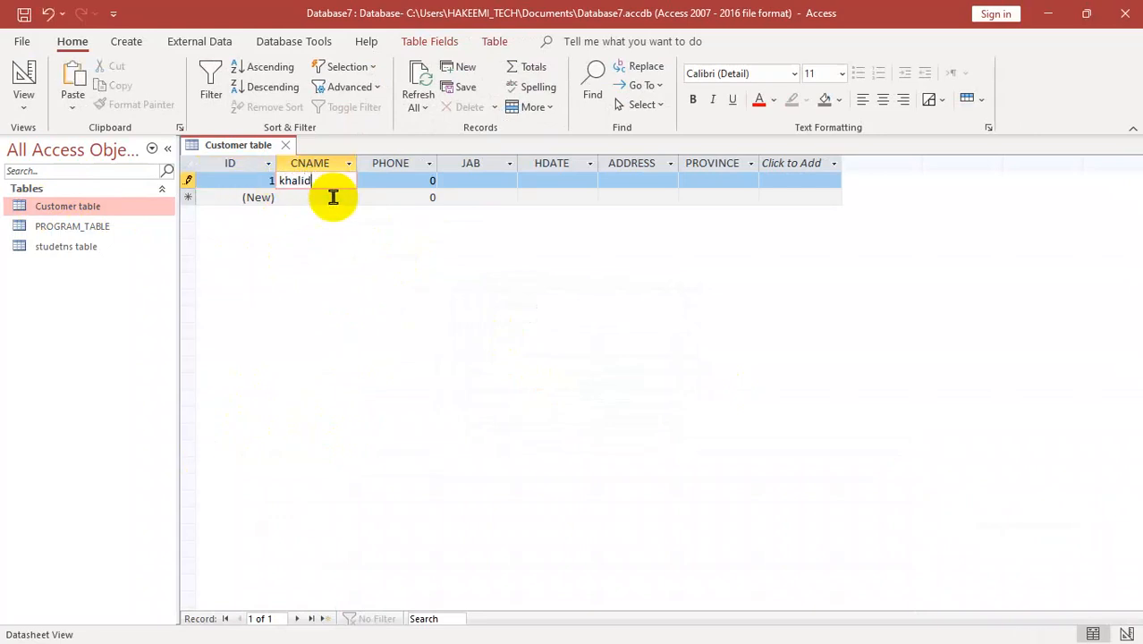
key("Tab")
Try entering a customer's name in uppercase in CNAME of the new record, and discard that record
left_click(333, 197)
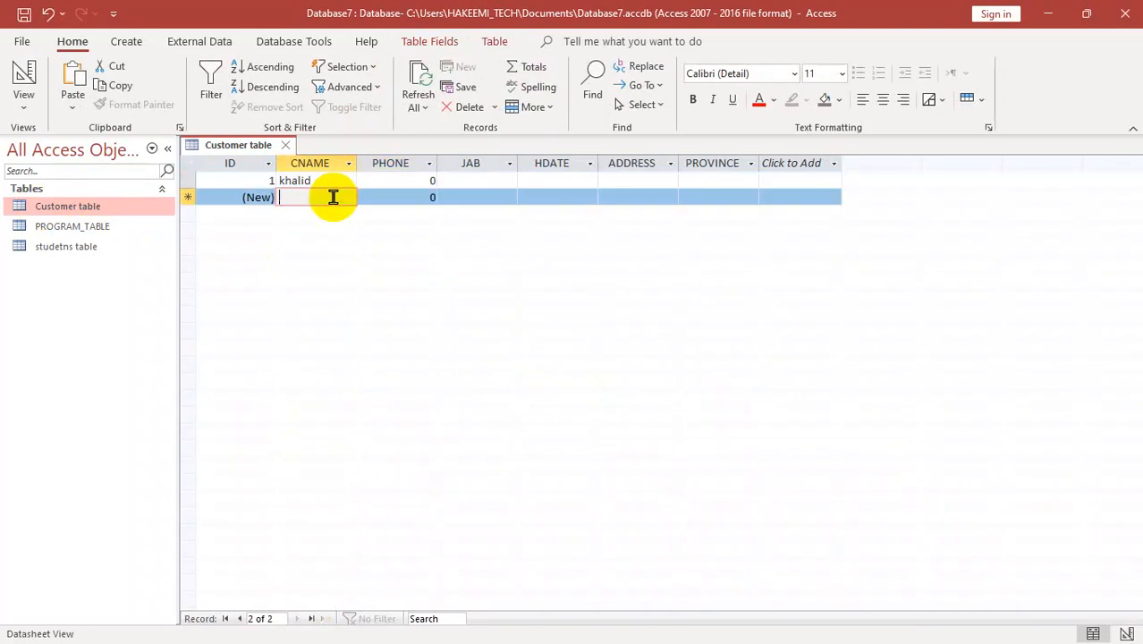
key("Caps_Lock")
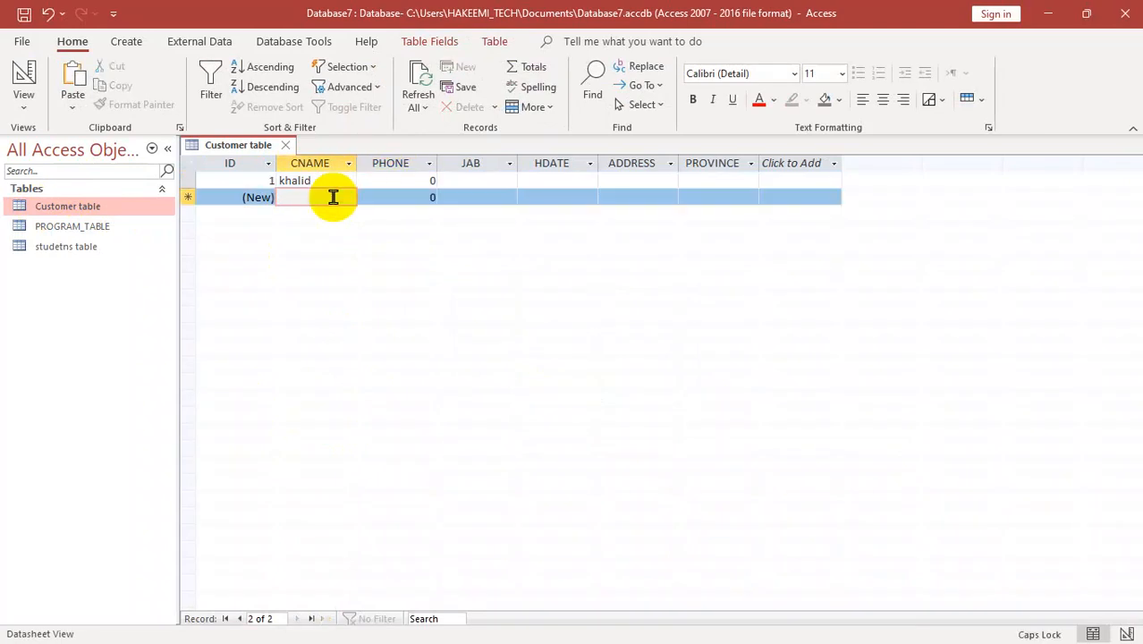
type("KHALID")
key("Tab")
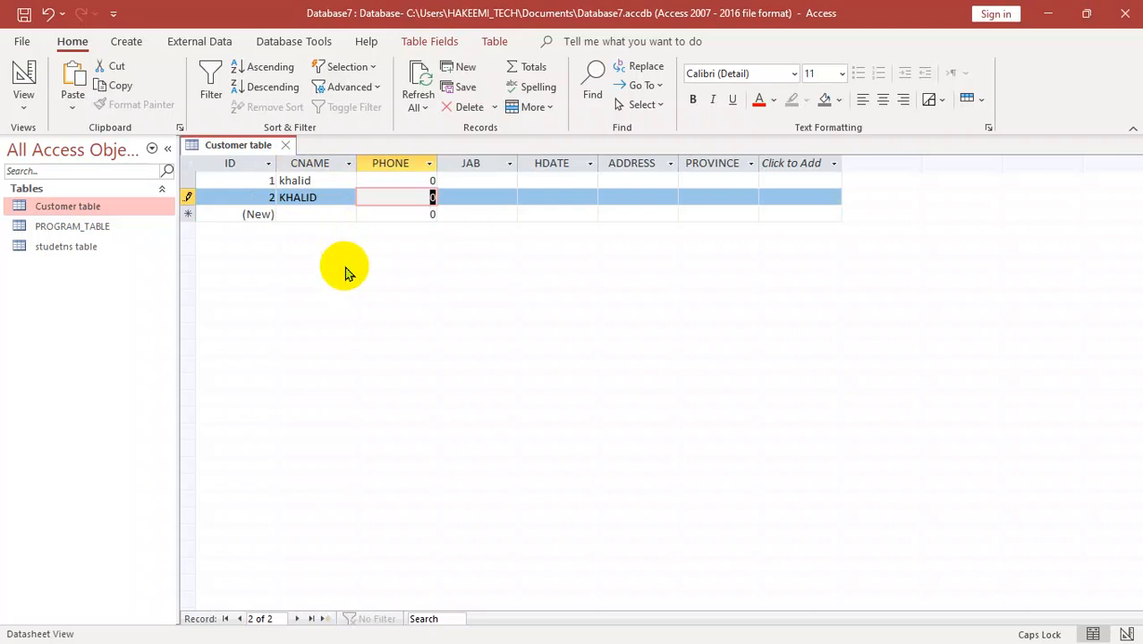
key("Escape")
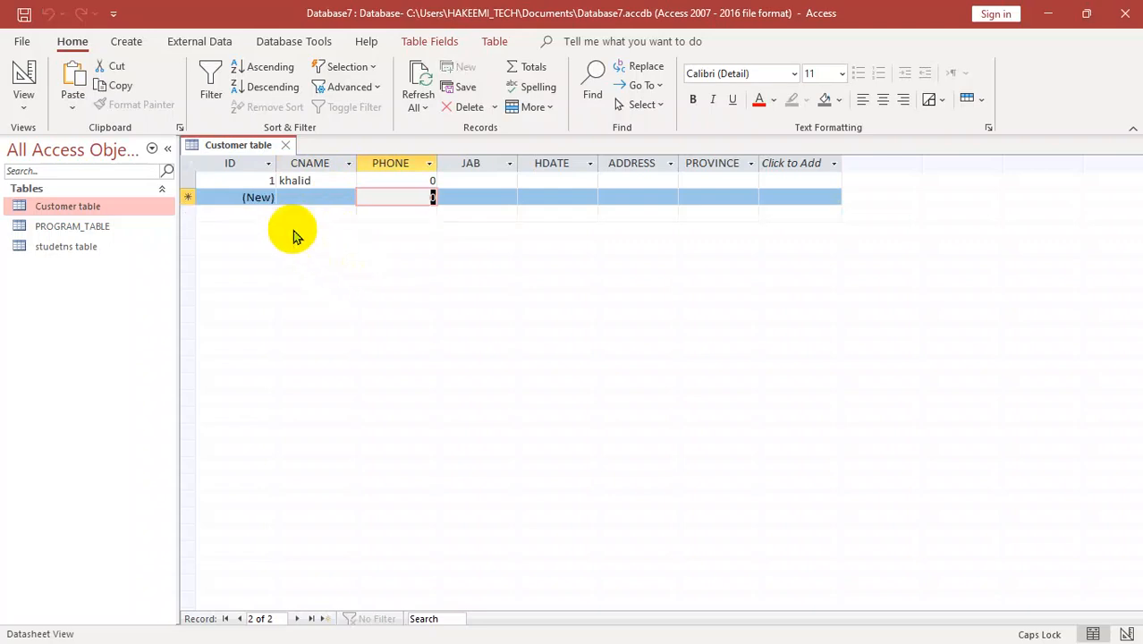
Set the Format property of the CNAME field to > in Design View, and view the On-Screen Keyboard before closing it
left_click(24, 76)
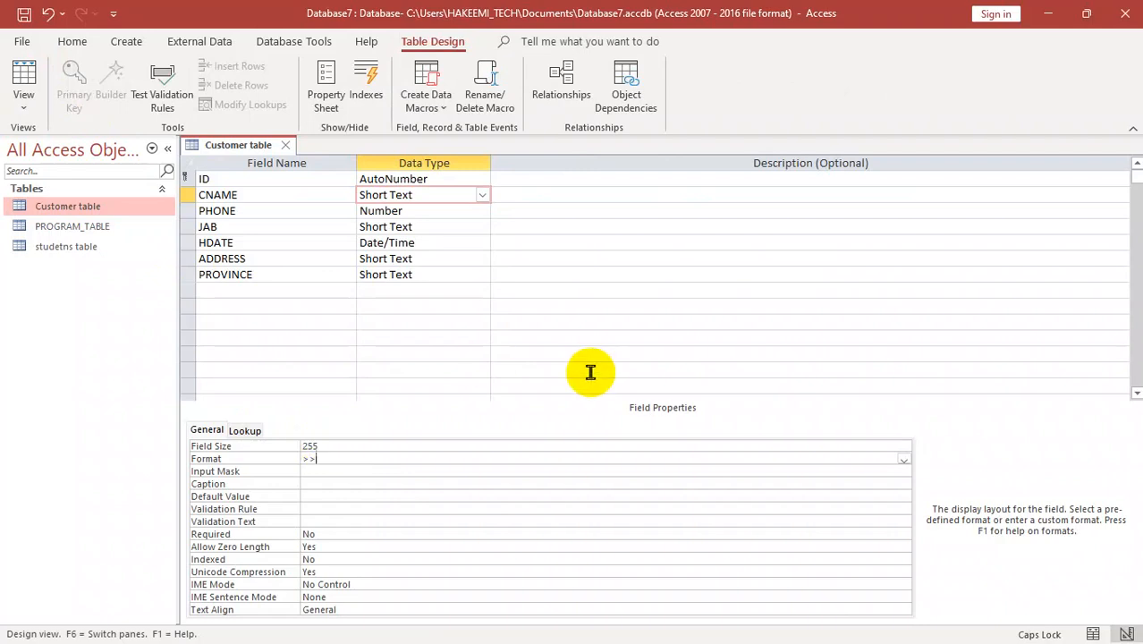
key("super+r")
type("osk")
left_click(141, 608)
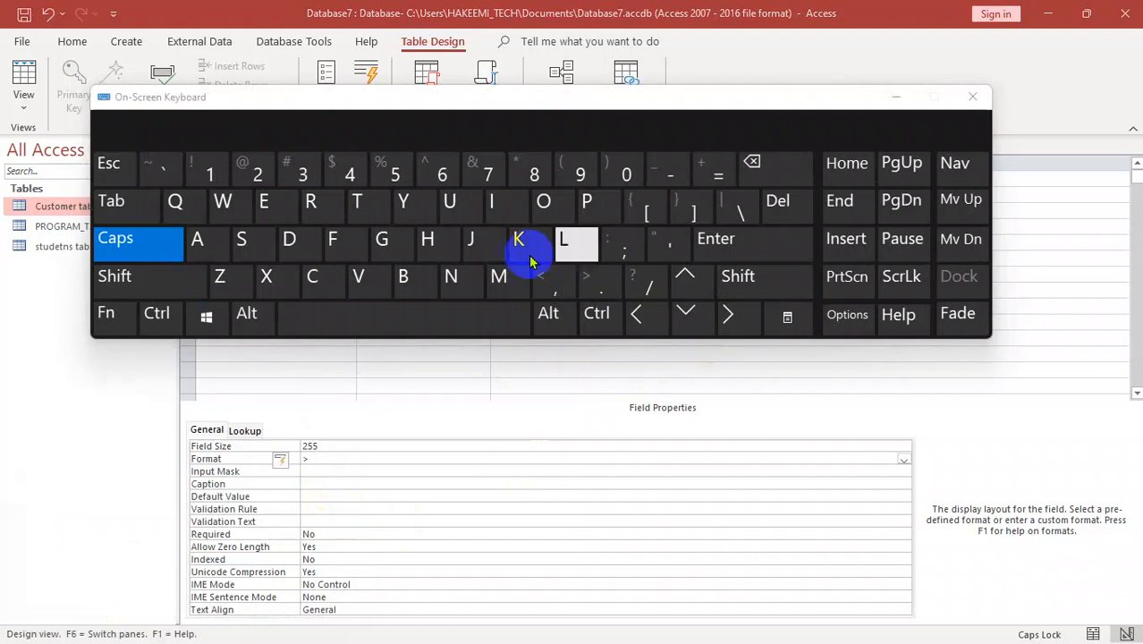
left_click(972, 99)
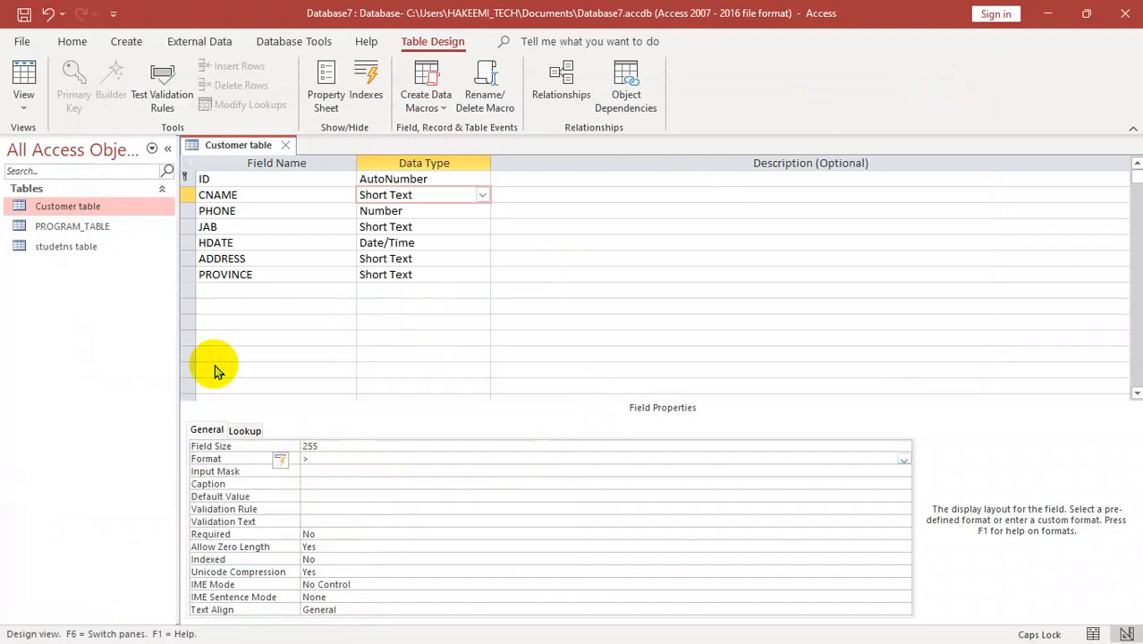
Save the table, switch to Datasheet View and enter another customer's name in lowercase in CNAME of the new record
left_click(23, 85)
left_click(543, 379)
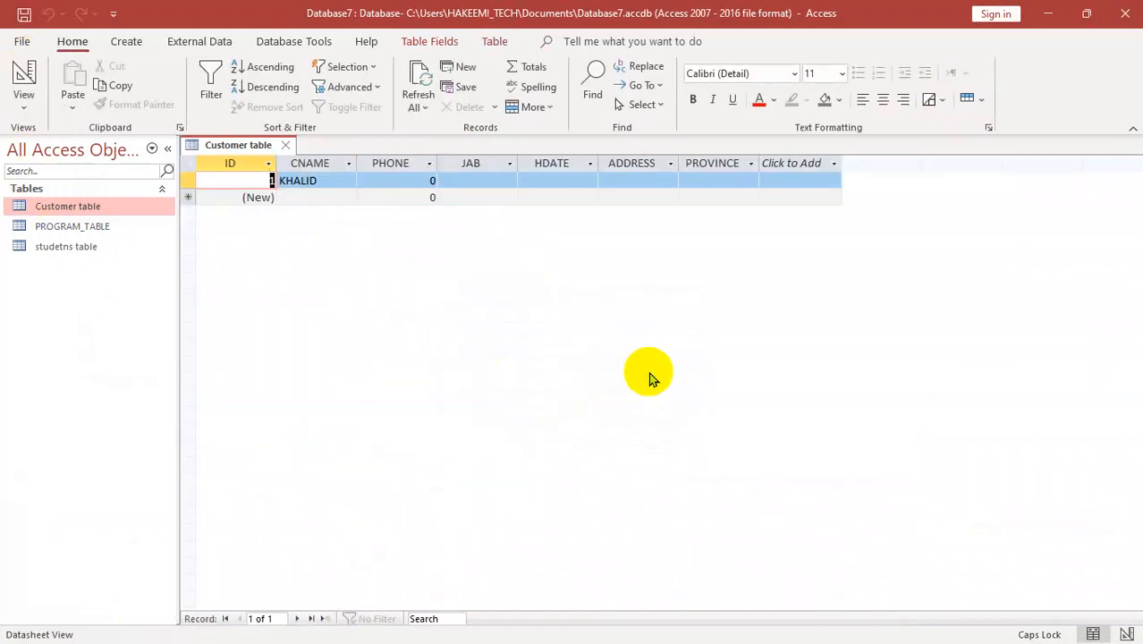
key("Tab")
key("Down")
key("Caps_Lock")
type("khali")
key("BackSpace")
key("BackSpace")
type("lil")
key("Tab")
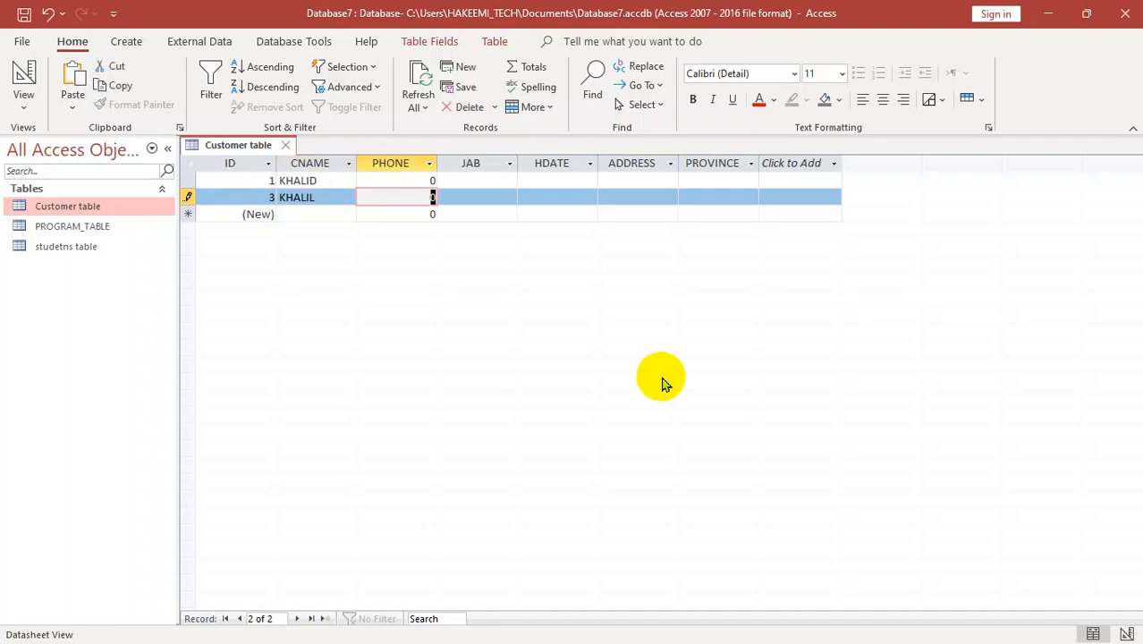
Set the Format property of the CNAME field to < in Design View, then save and close the Customer table
left_click(23, 79)
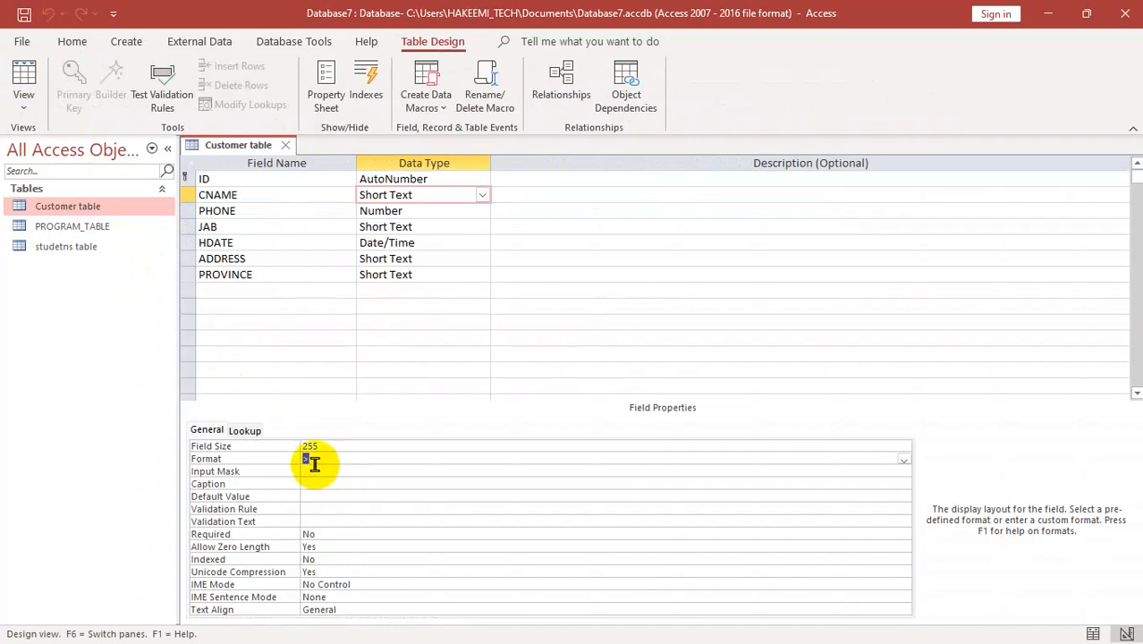
type("<")
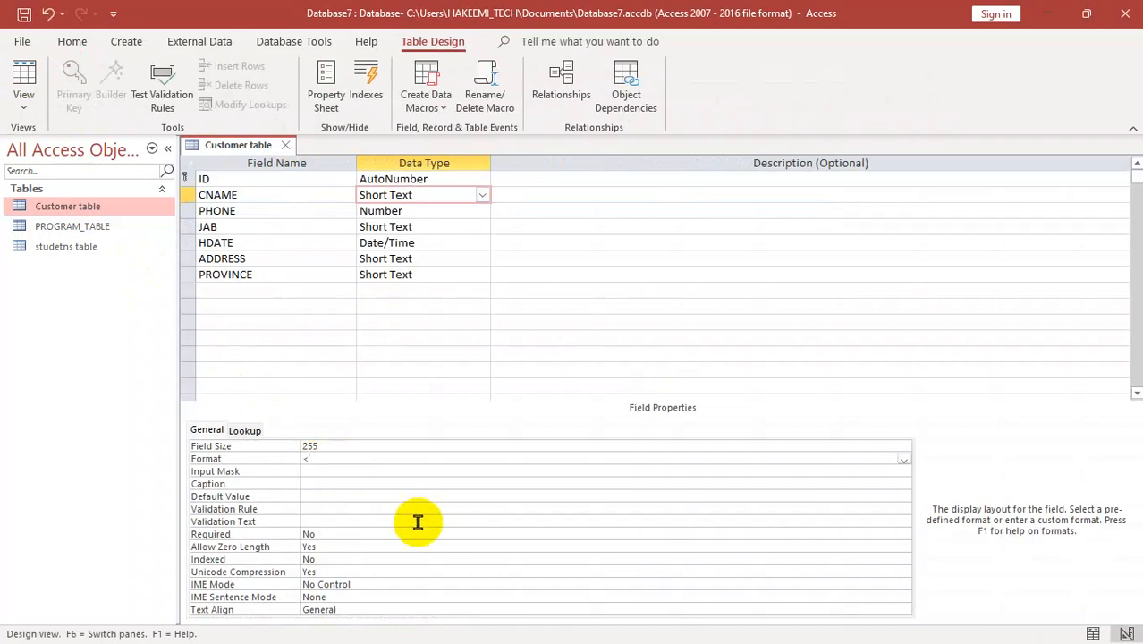
key("ctrl+s")
key("ctrl+w")
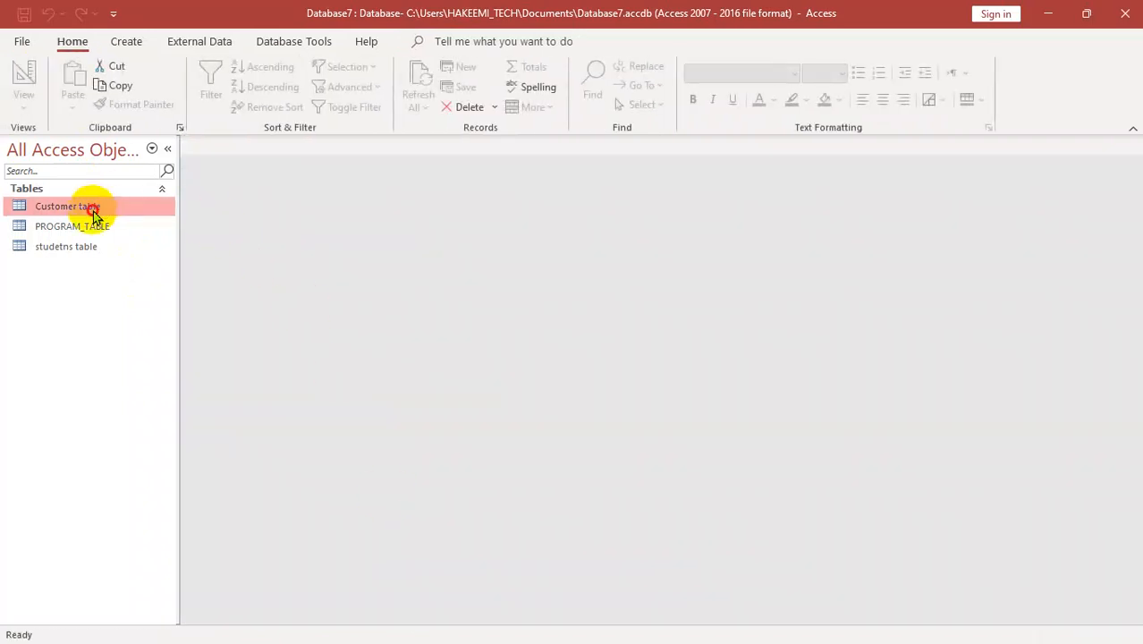
Reopen the Customer table in Datasheet View and enter a third customer's name in uppercase in CNAME of the new record
double_click(107, 207)
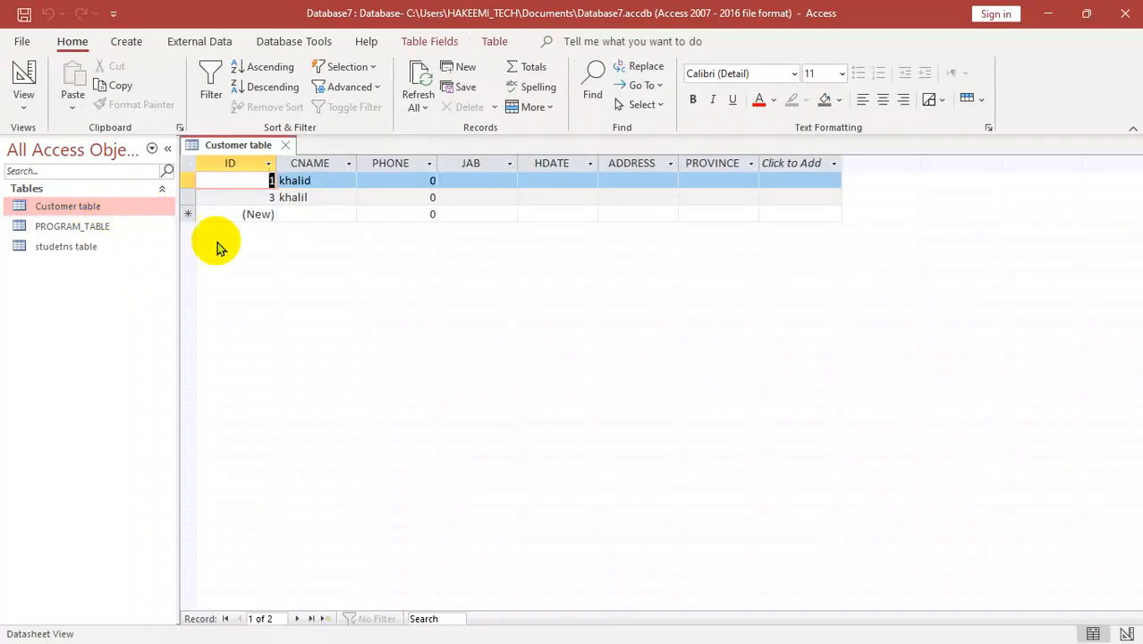
left_click(291, 214)
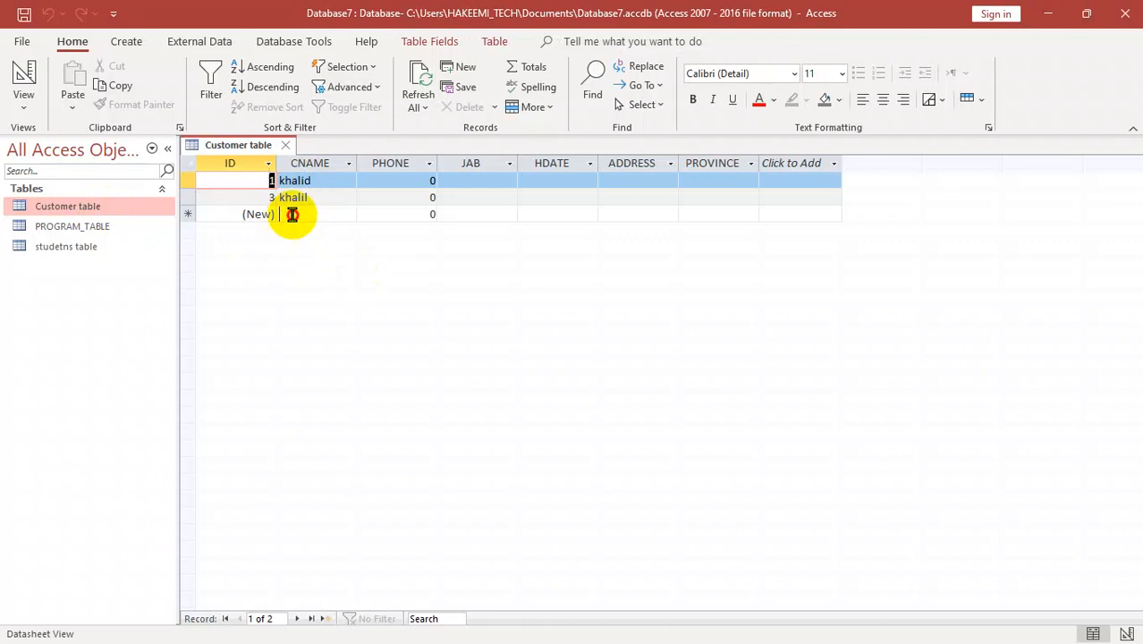
type("fasa")
key("BackSpace")
key("BackSpace")
key("BackSpace")
key("BackSpace")
key("Caps_Lock")
type("FAZALUMAR")
key("Tab")
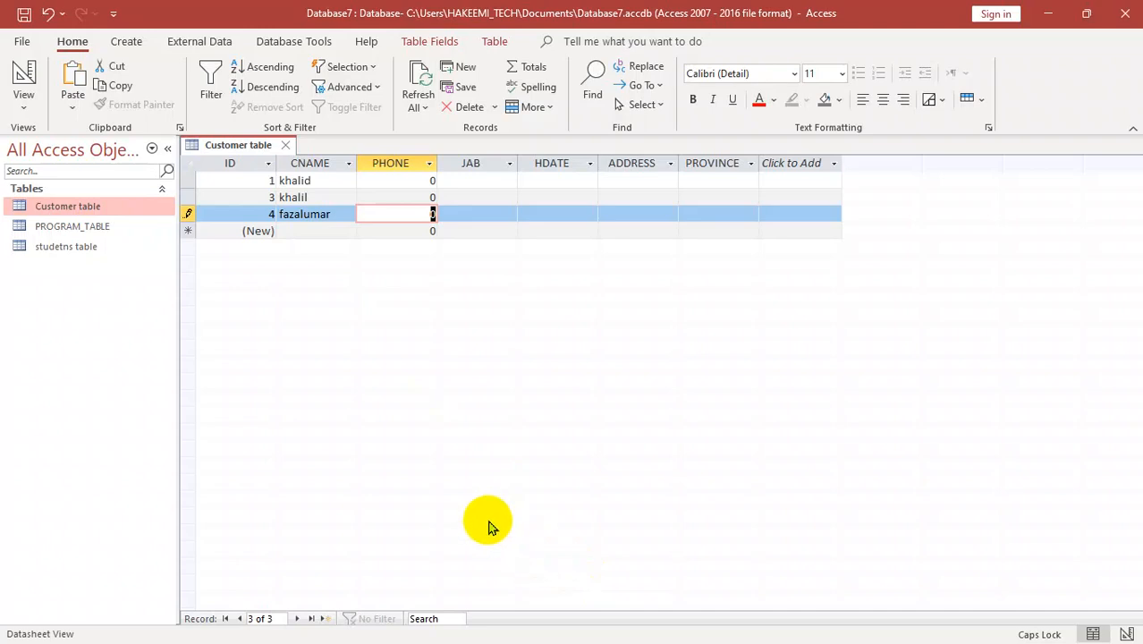
Close the Customer table, reopen it in Design View and clear the Format property of the CNAME field
key("ctrl+w")
right_click(115, 215)
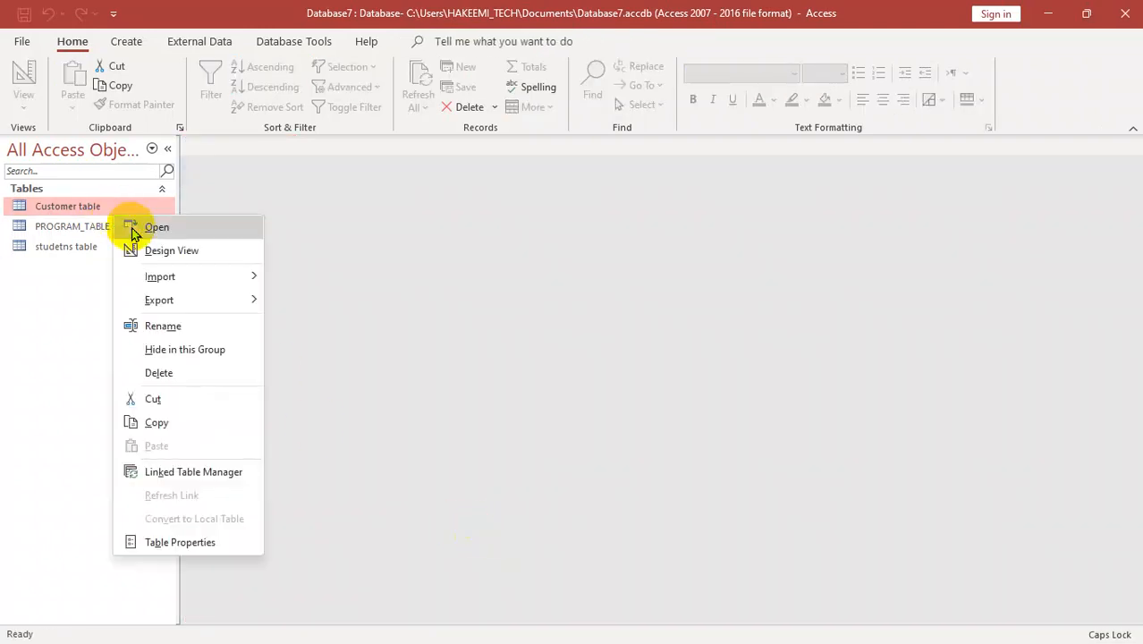
left_click(152, 249)
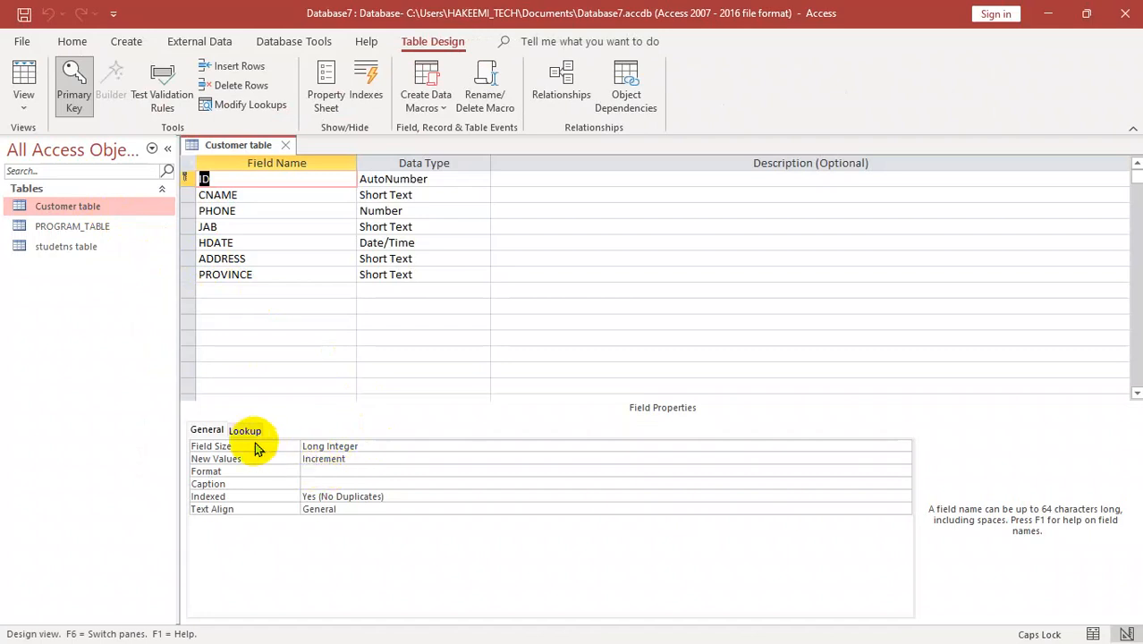
left_click(407, 195)
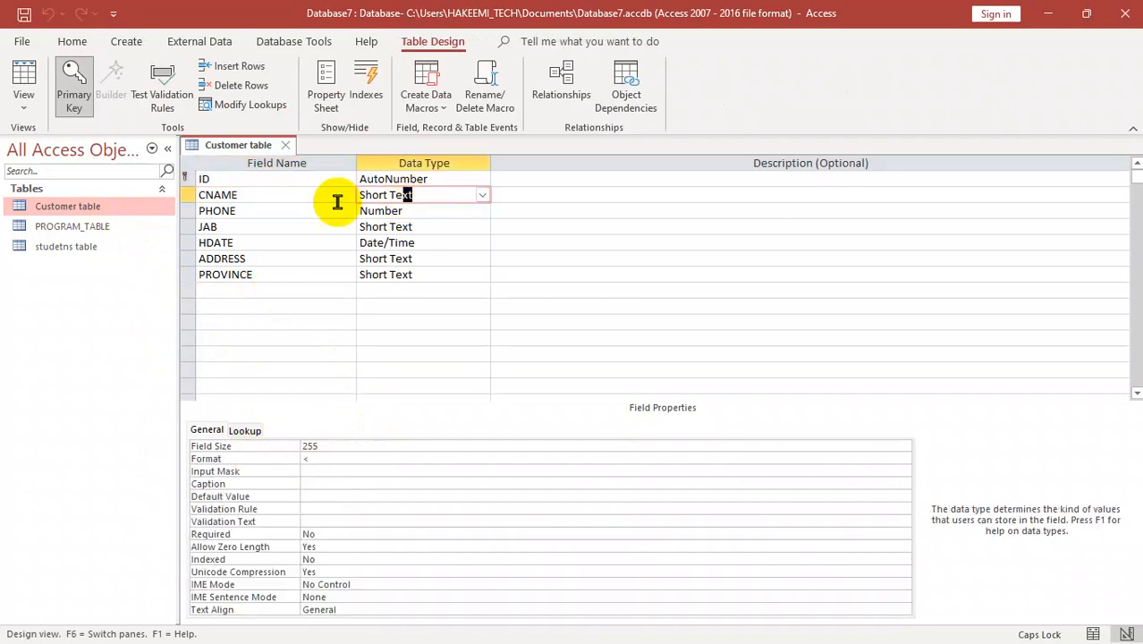
left_click(259, 197)
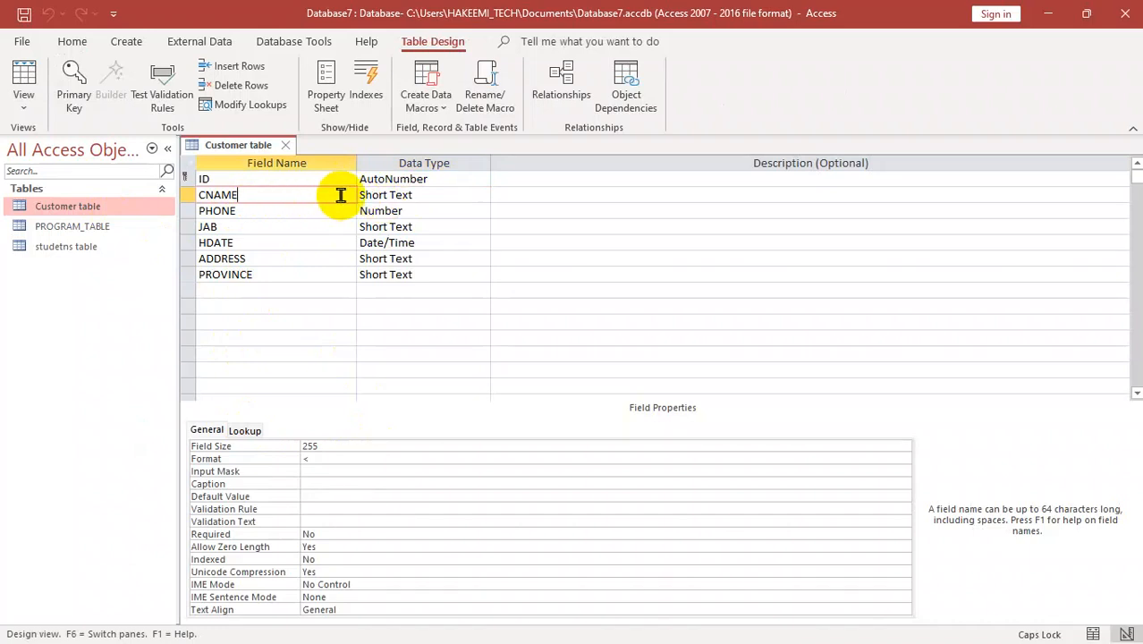
left_click(376, 194)
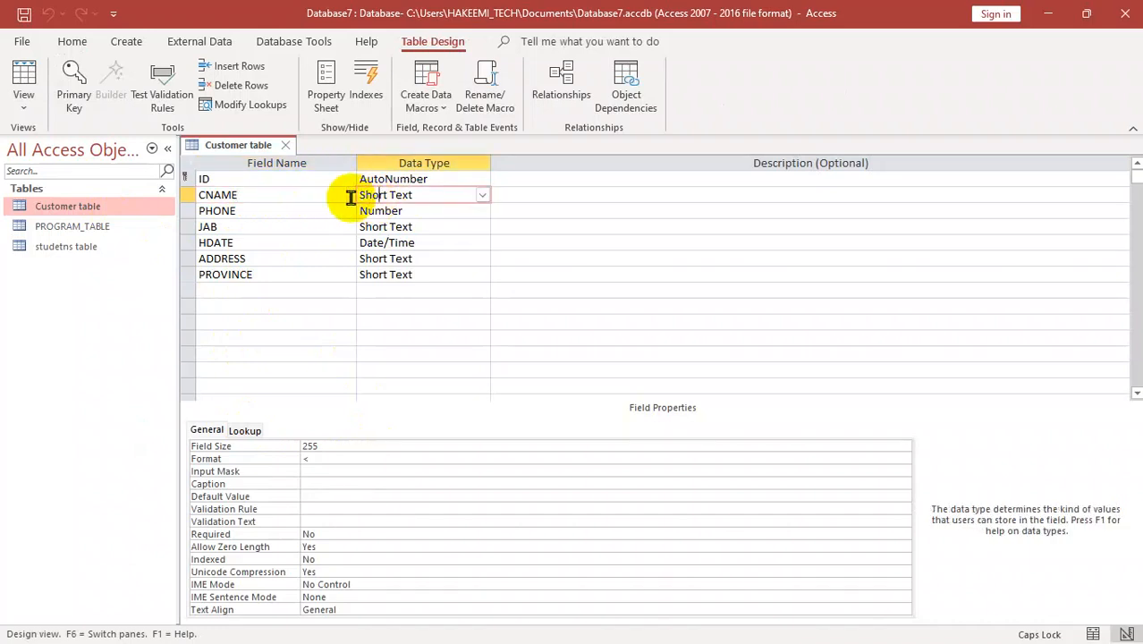
left_click(324, 459)
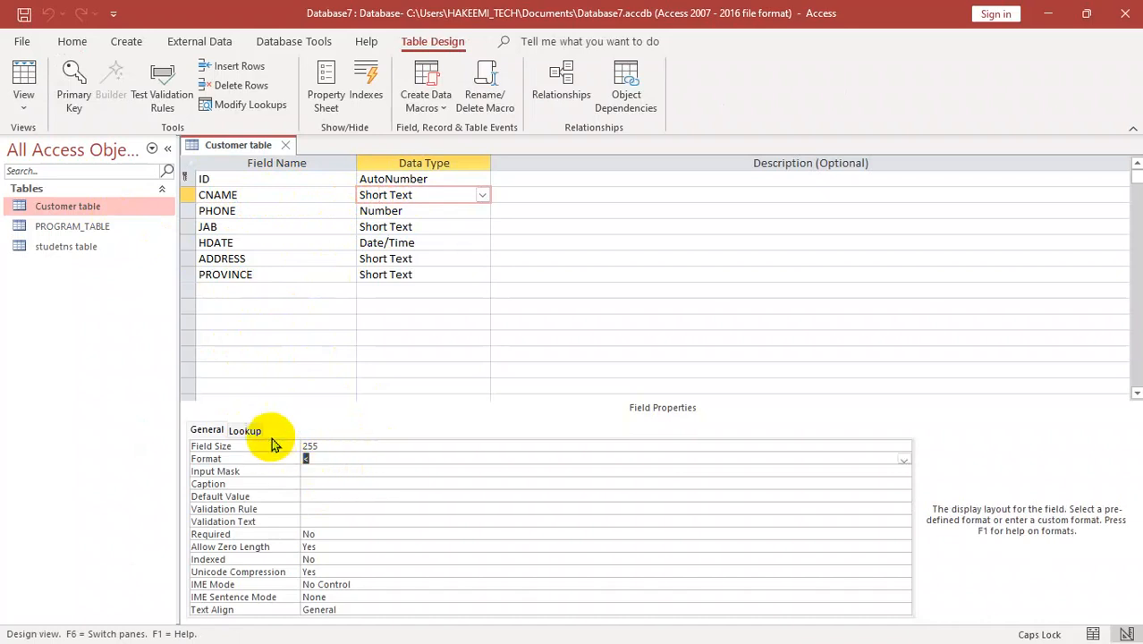
key("BackSpace")
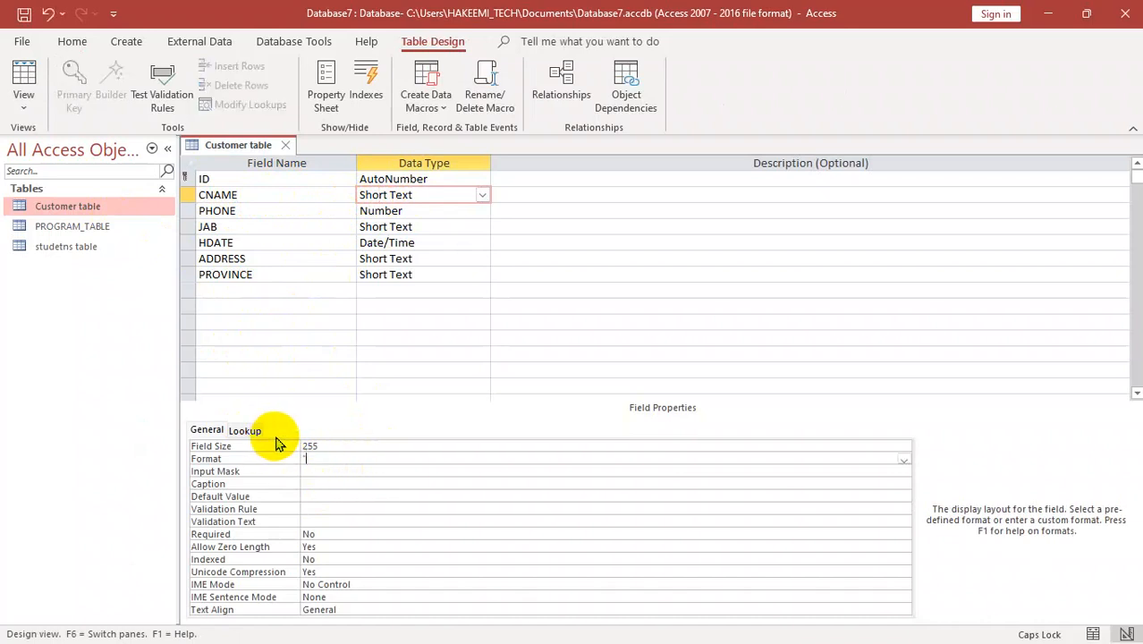
View the On-Screen Keyboard and close it, and set the Format property of the CNAME field to "MR," including the quotation marks
key("super+r")
left_click(146, 605)
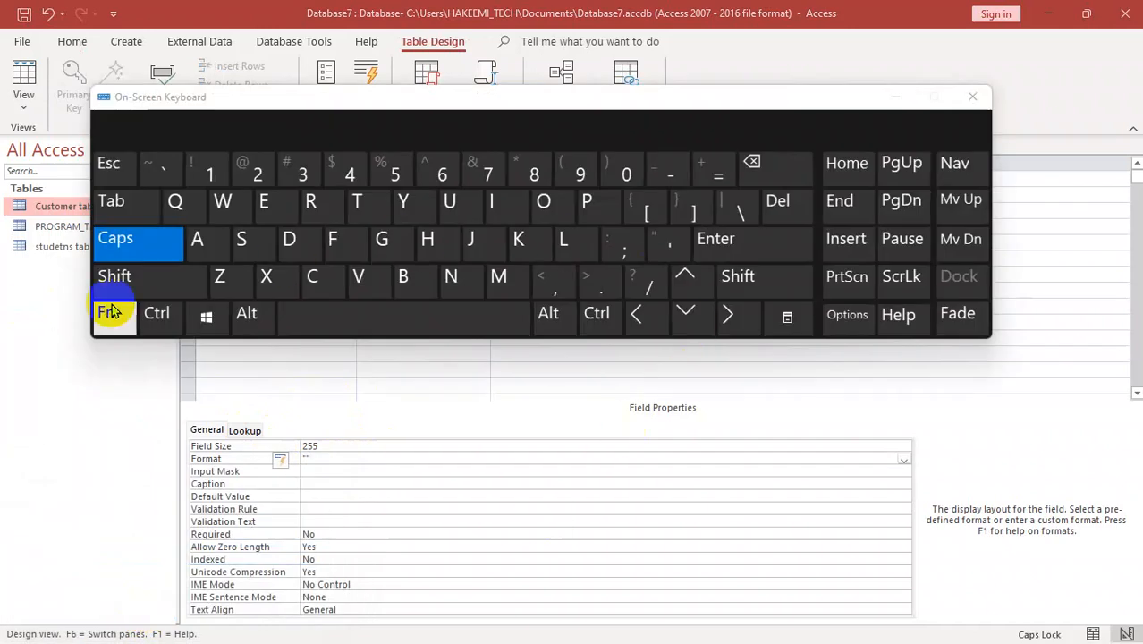
left_click(972, 96)
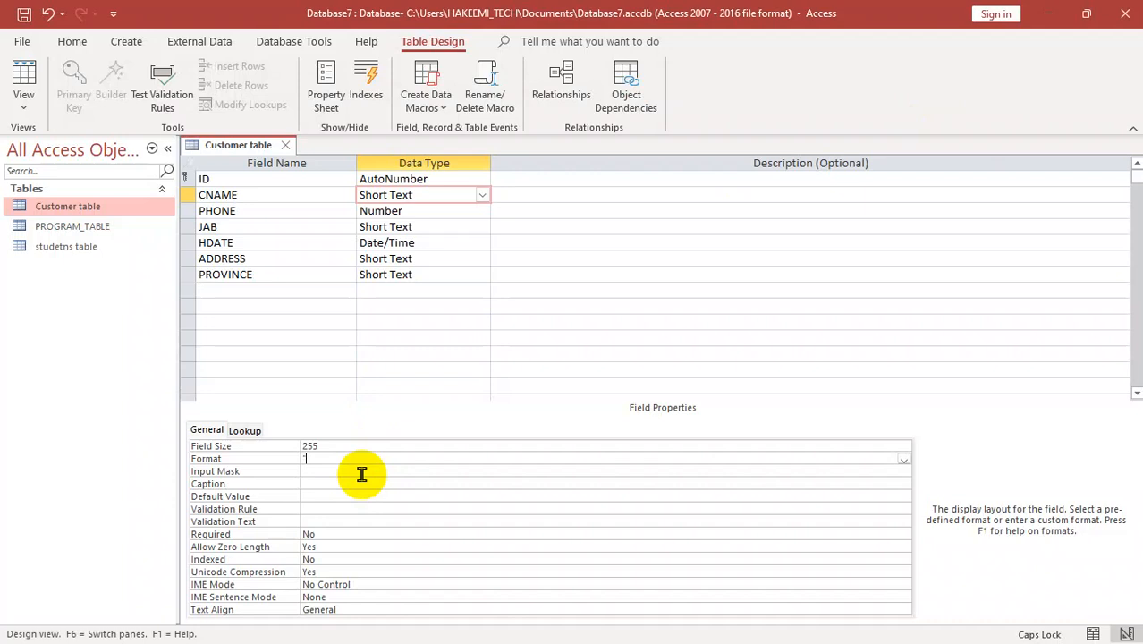
key("Caps_Lock")
key("Caps_Lock")
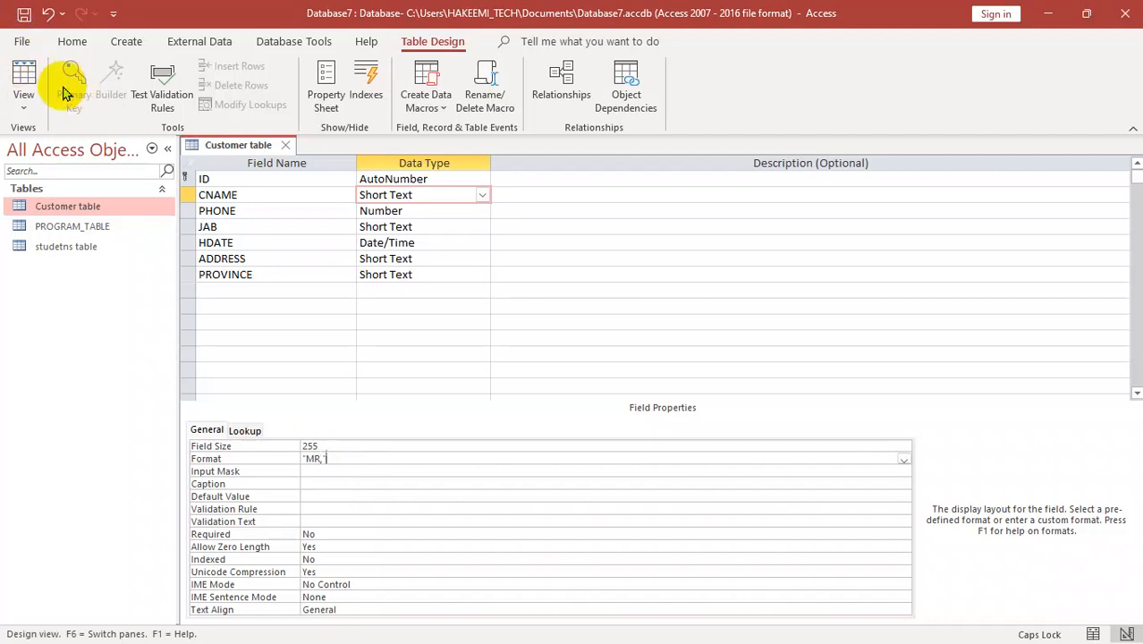
Save the Customer table, switch it to Datasheet View and enter a fourth customer's name in uppercase in CNAME of the new record
left_click(37, 81)
left_click(546, 384)
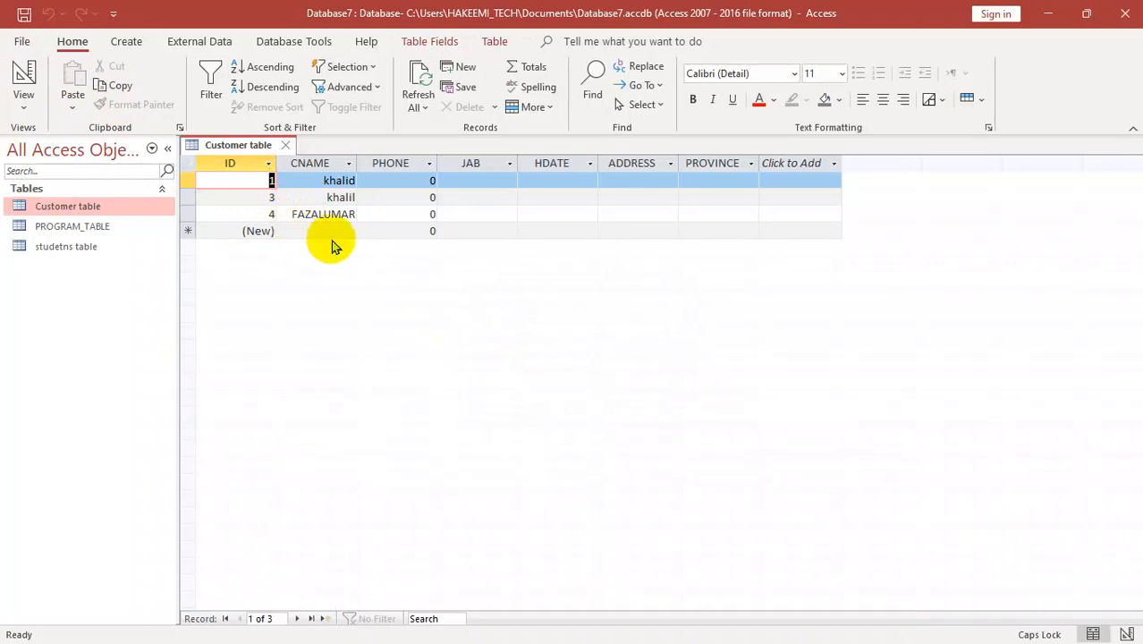
left_click(314, 197)
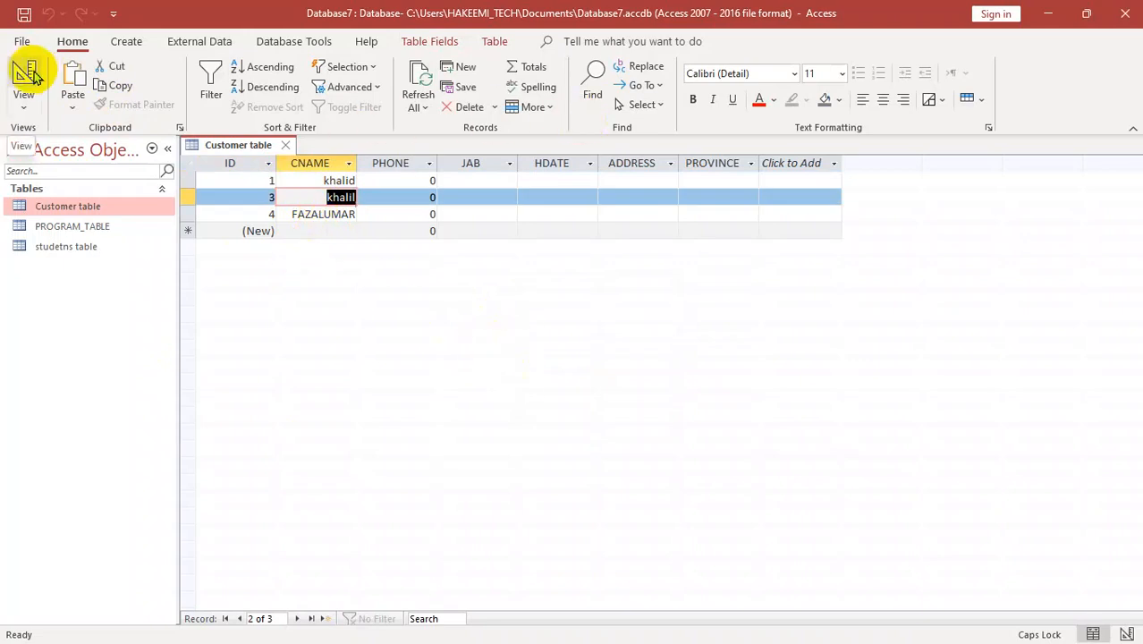
left_click(305, 227)
left_click(303, 232)
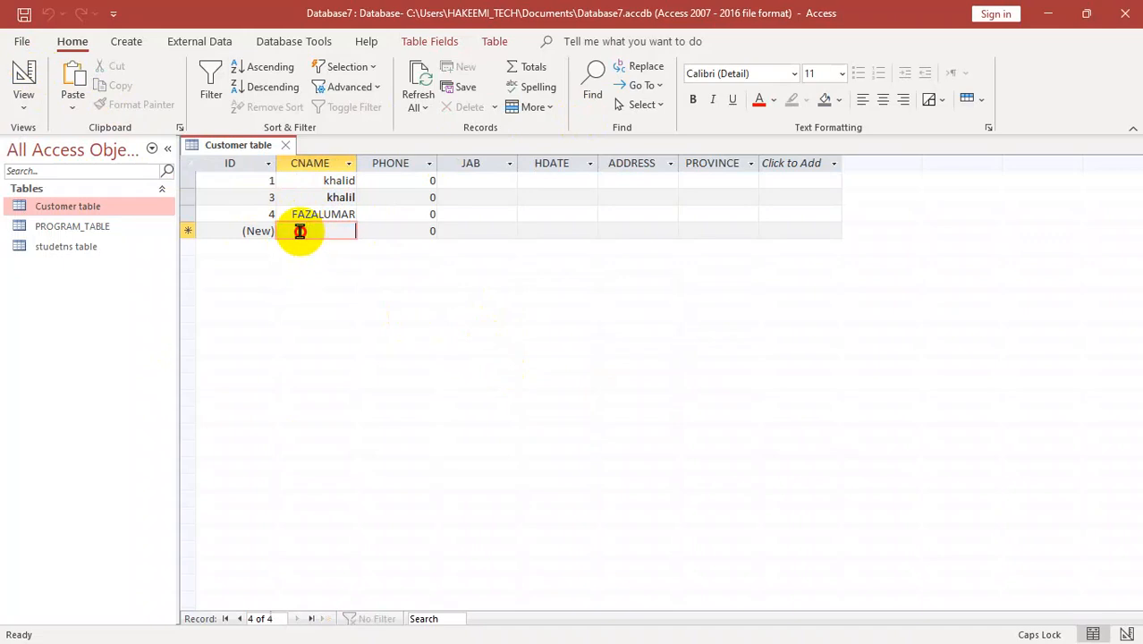
type("NABI")
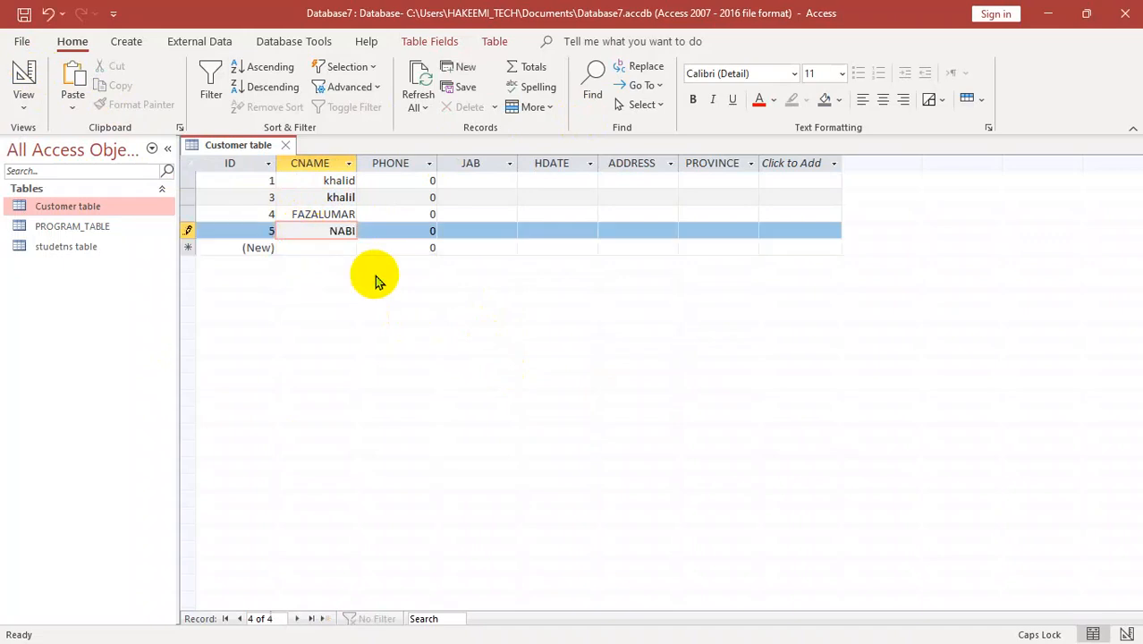
key("Tab")
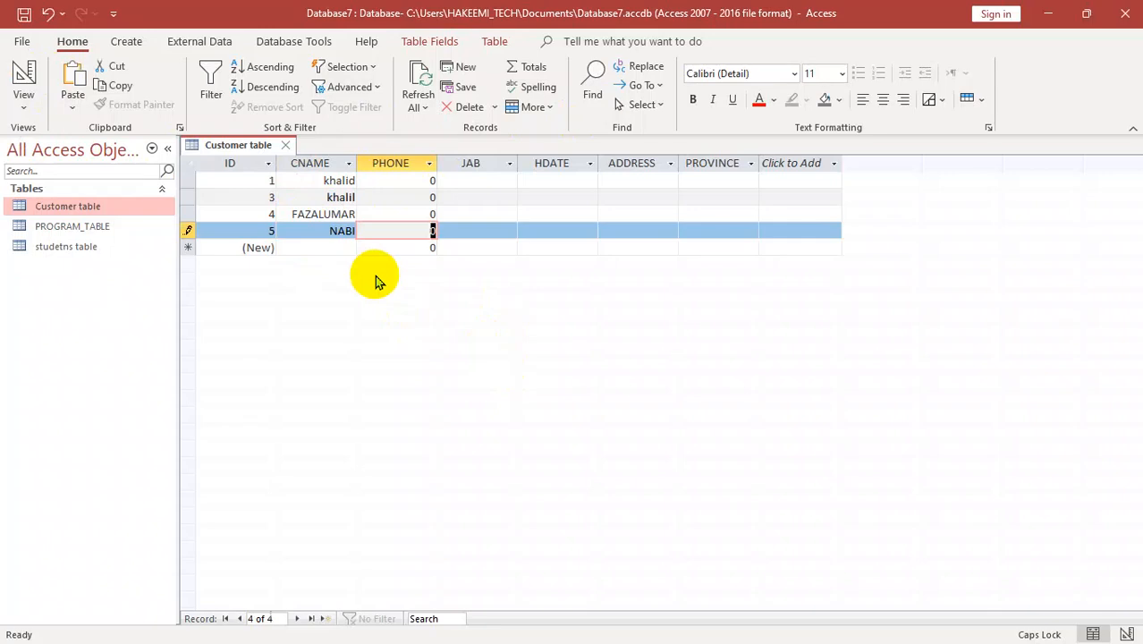
Return the Customer table to Design View and change the Format property of the CNAME field to "Mr," including the quotation marks
left_click(24, 80)
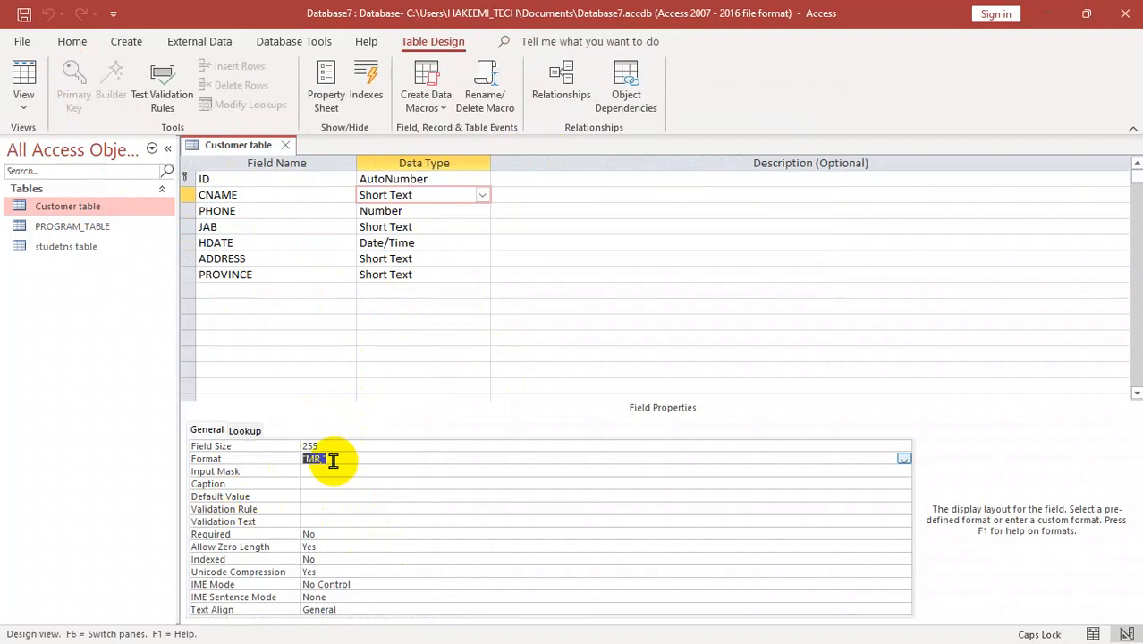
type("\"")
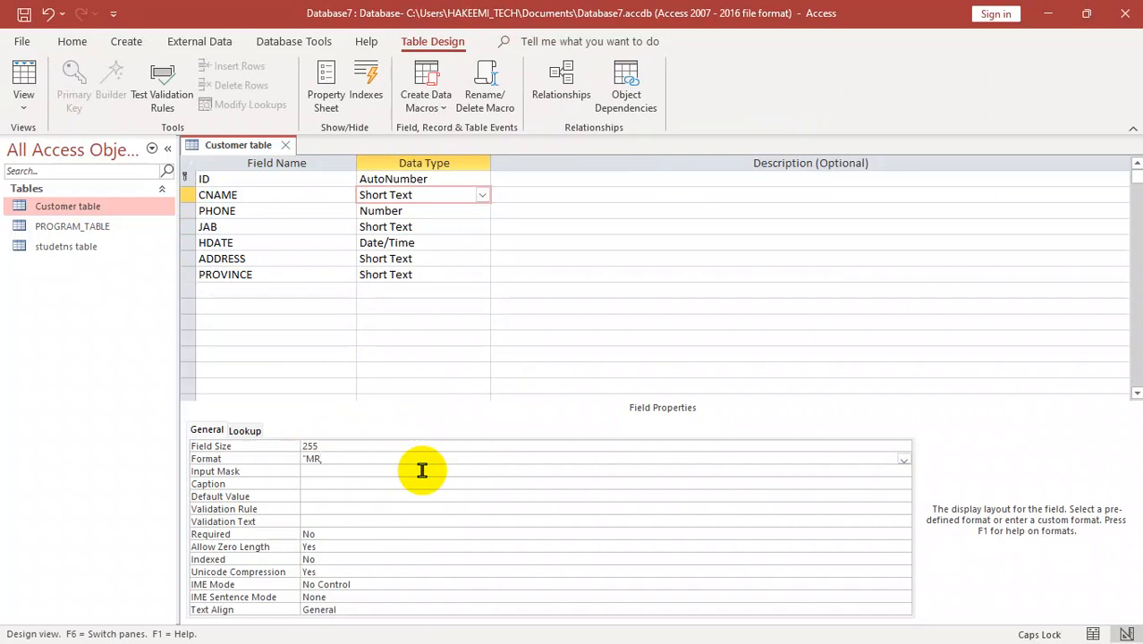
type("M")
key("Caps_Lock")
type("r")
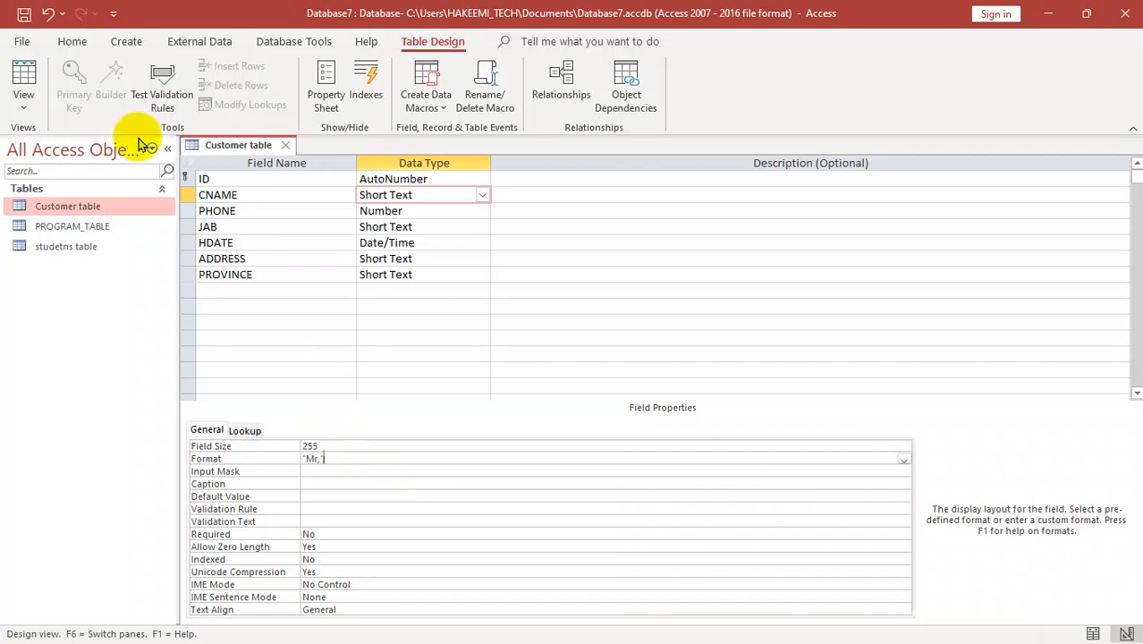
Switch the Customer table to Datasheet View and left-align the CNAME column
left_click(41, 86)
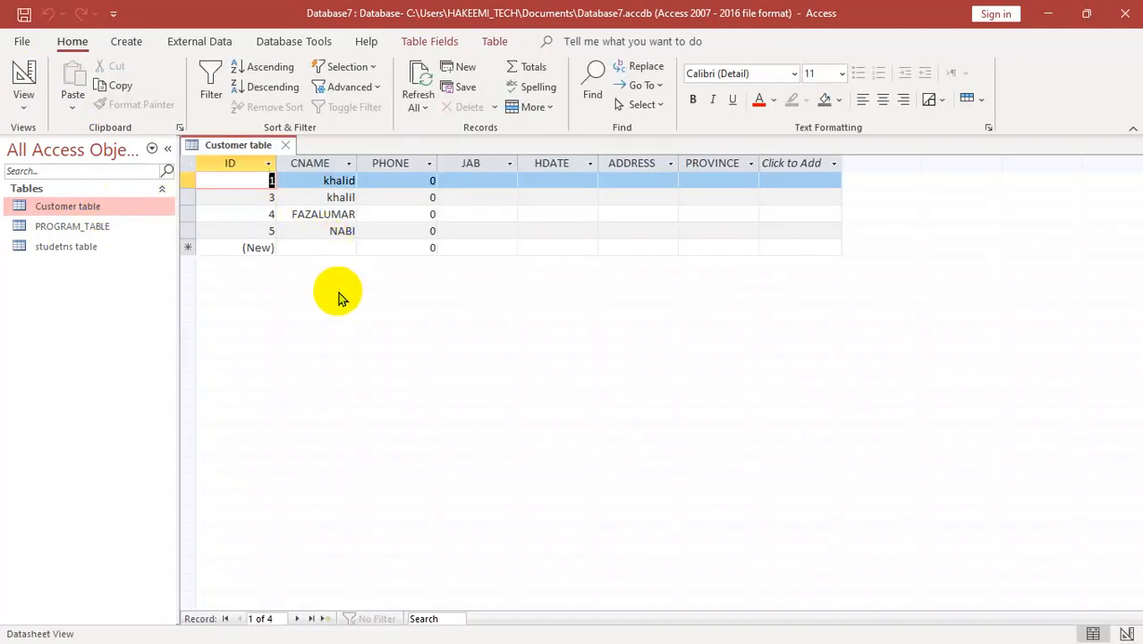
left_click(301, 182)
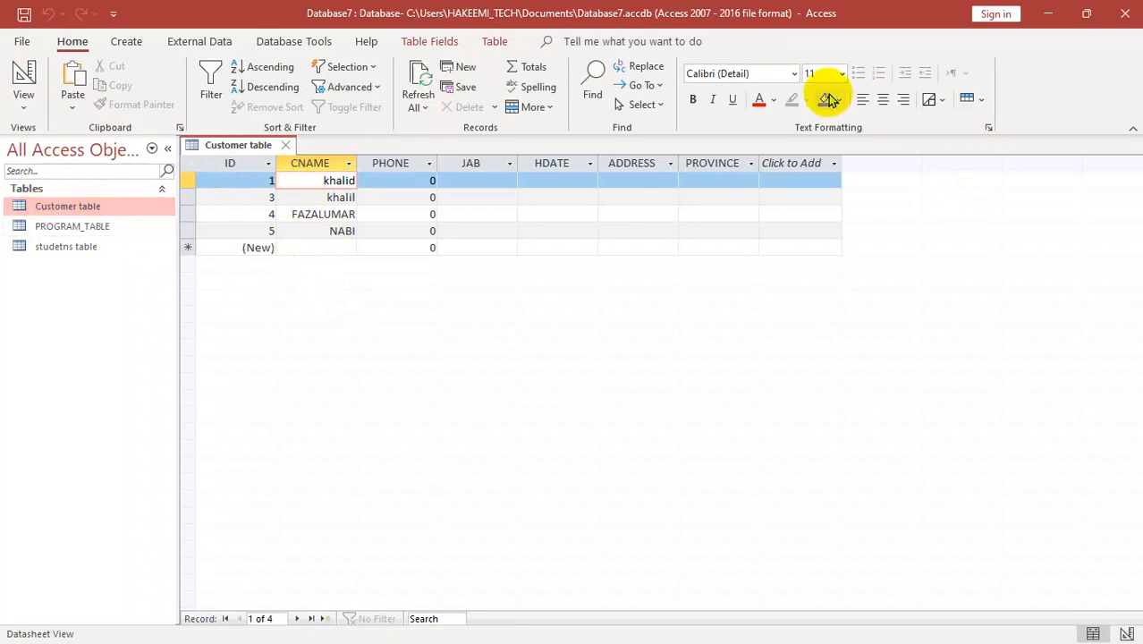
left_click(862, 100)
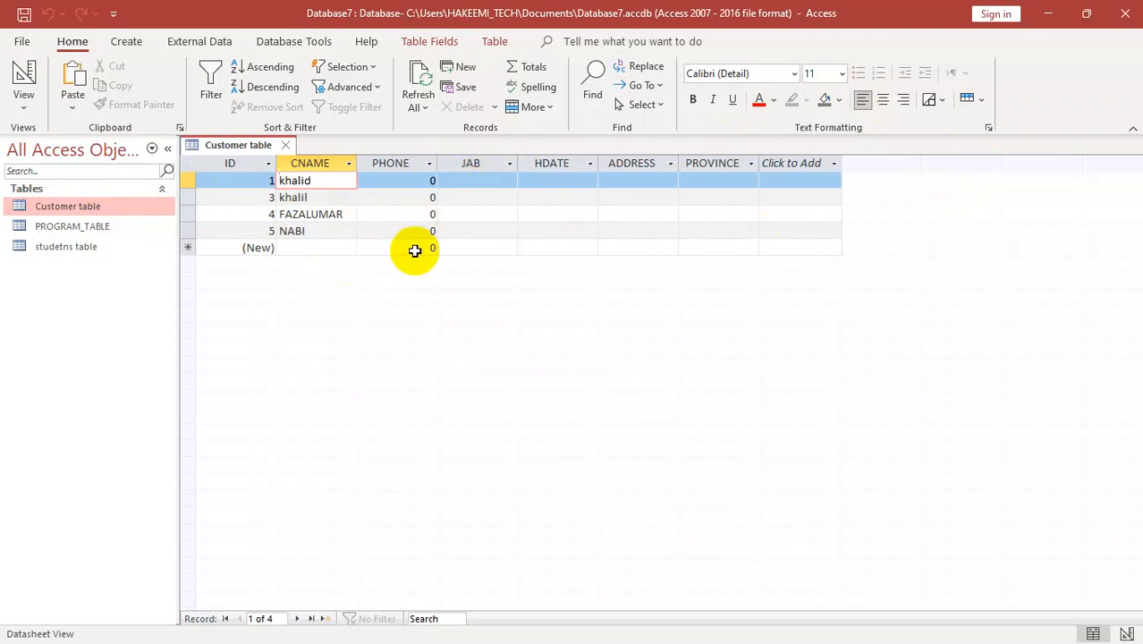
In Design View, add a colon after the closing quotation mark in the CNAME field's Format property, then save and return to Datasheet View
left_click(24, 76)
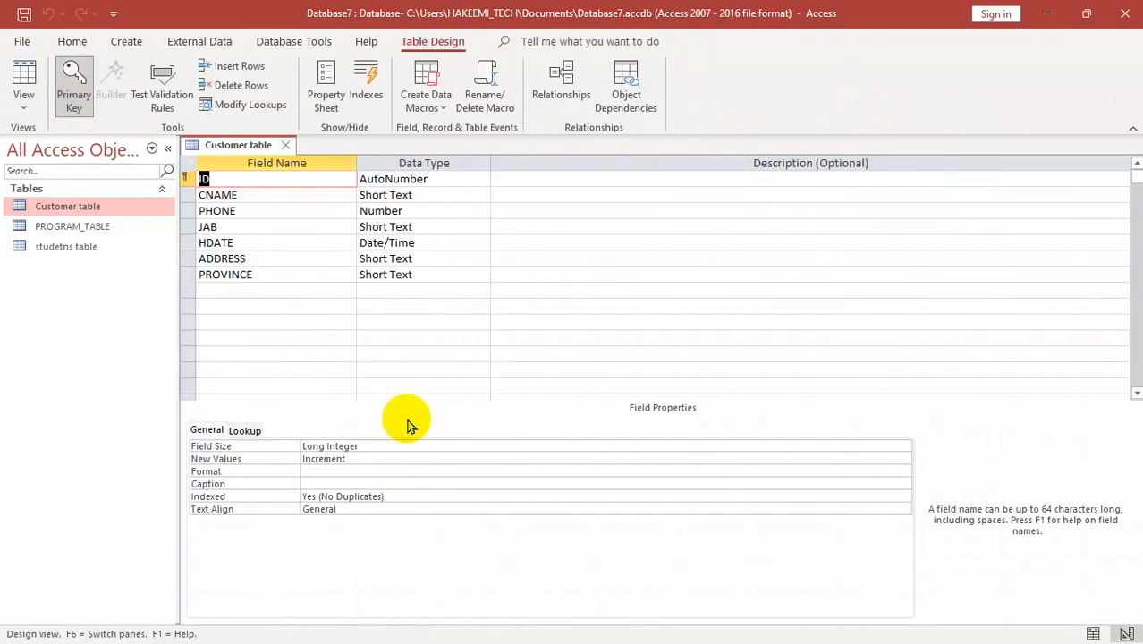
left_click(394, 195)
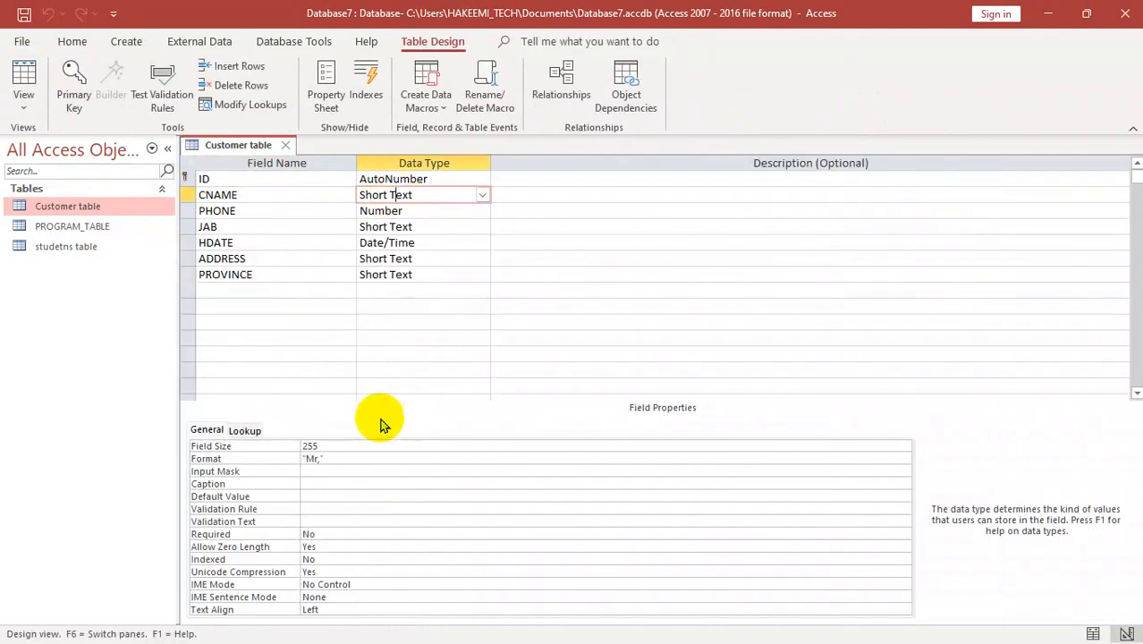
left_click(337, 461)
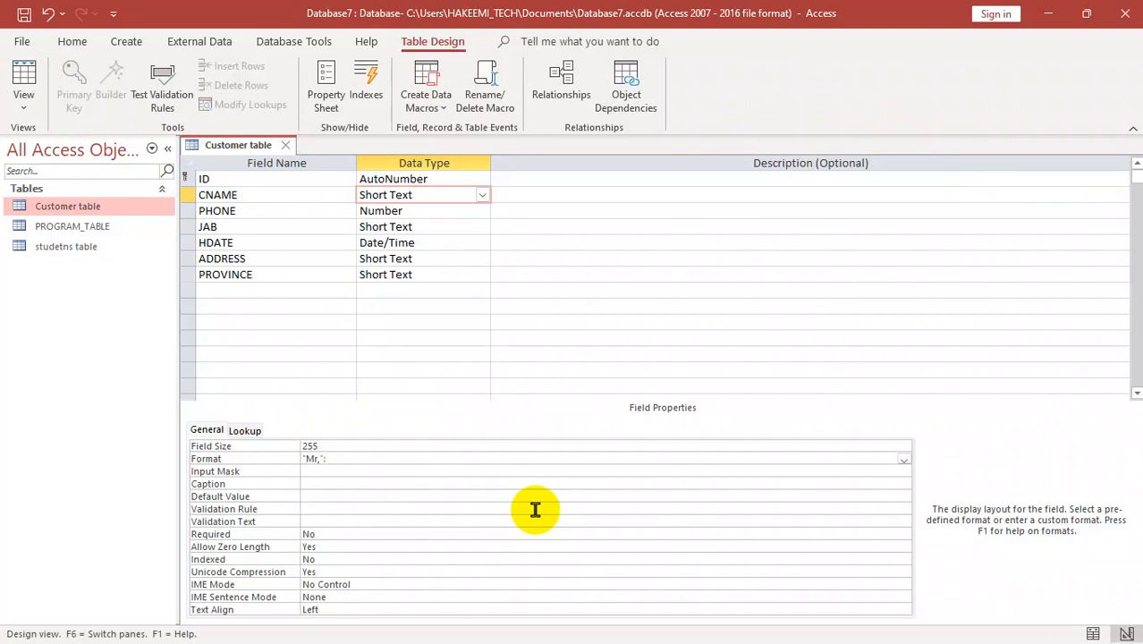
left_click(21, 79)
left_click(544, 379)
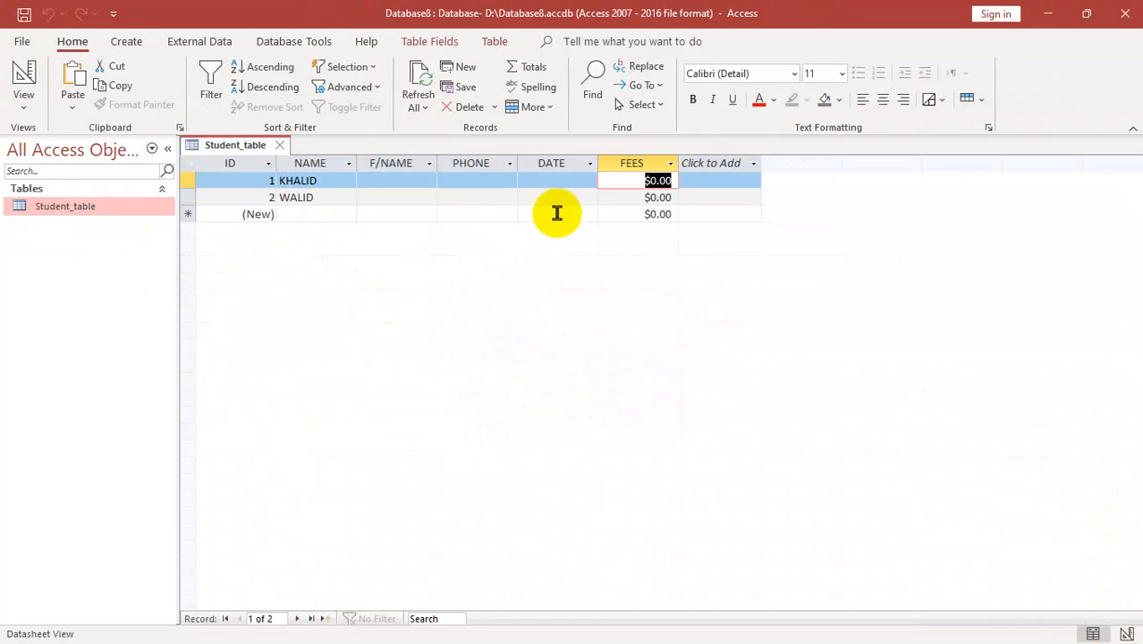
In Database8, close Student_table, reopen it in Design View and clear the Format property of the NAME field
key("ctrl+w")
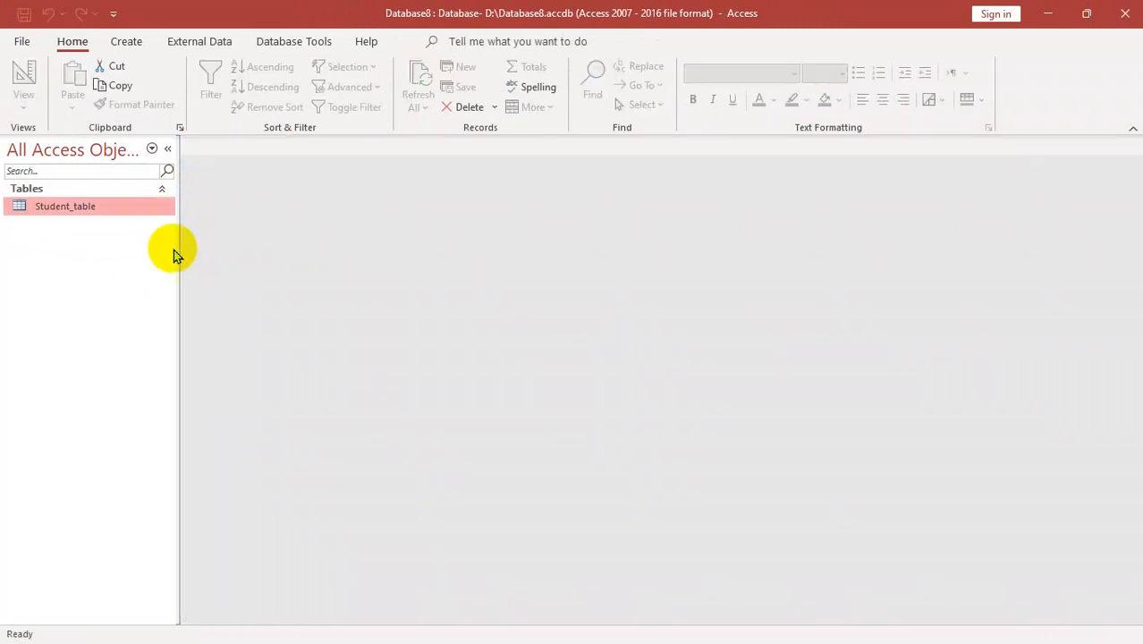
right_click(53, 213)
left_click(108, 238)
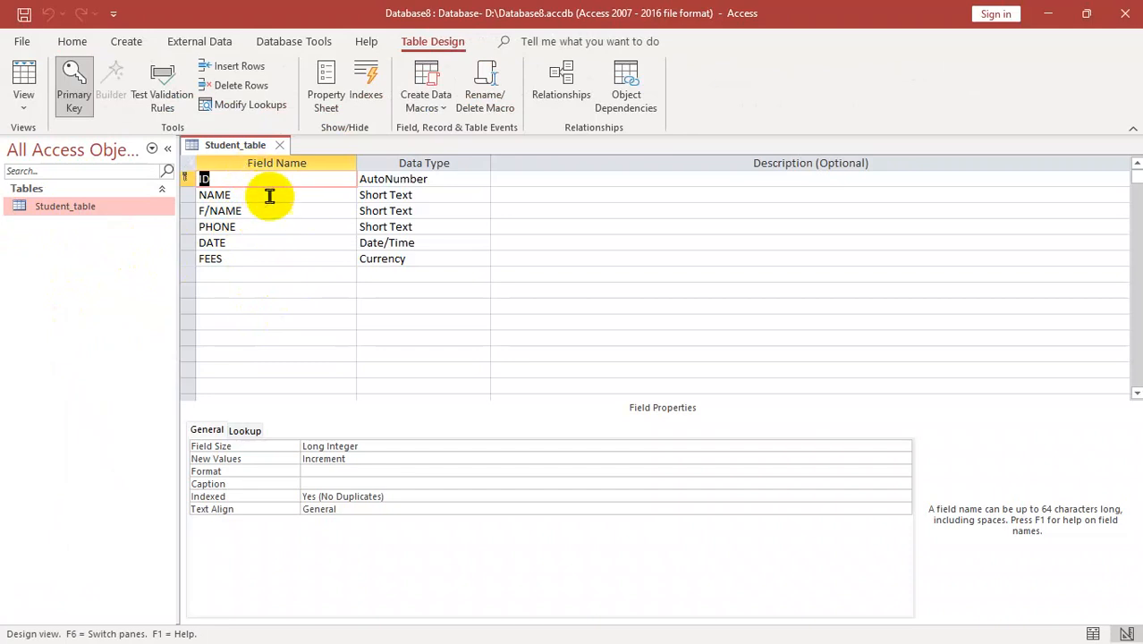
left_click(395, 197)
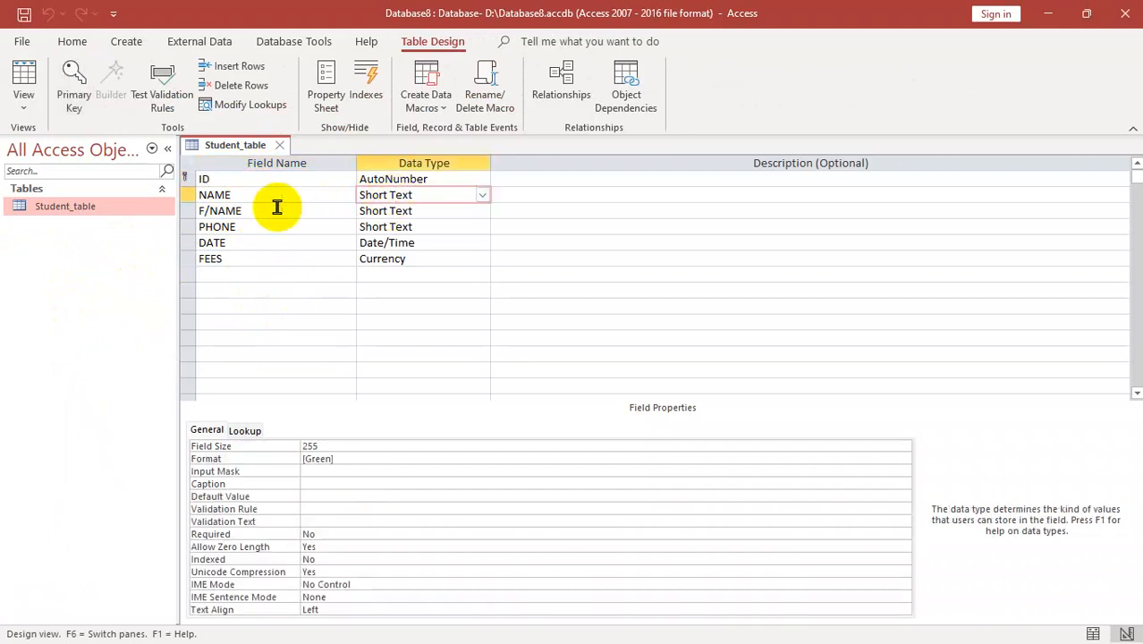
left_click(345, 458)
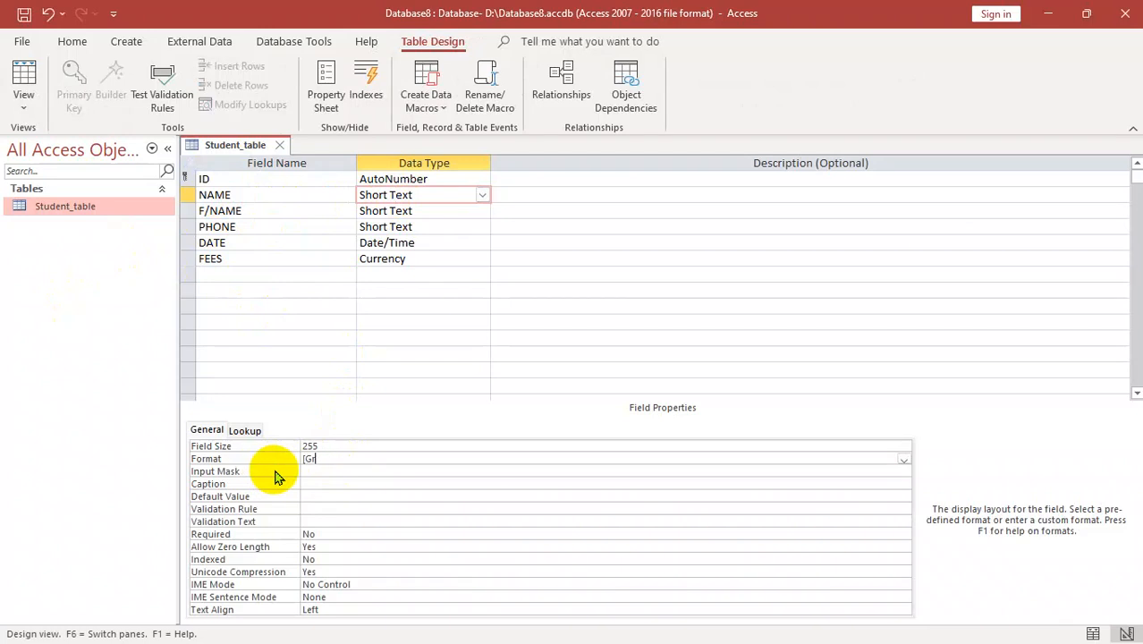
key("BackSpace")
key("BackSpace")
key("BackSpace")
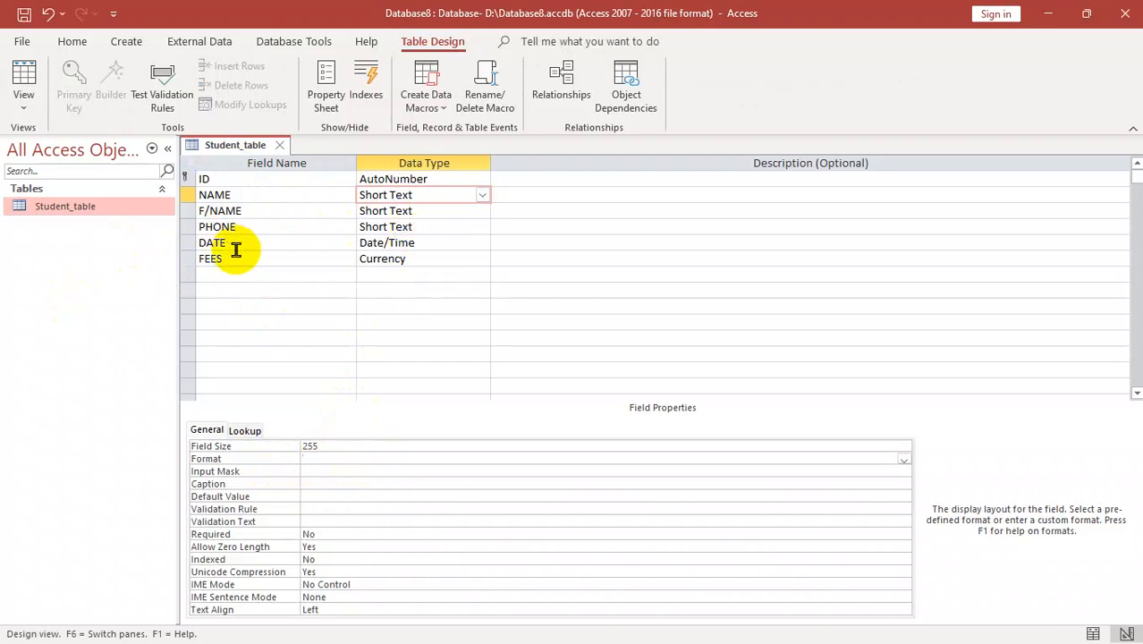
Clear the Format property of the DATE field, then save and close Student_table
left_click(397, 245)
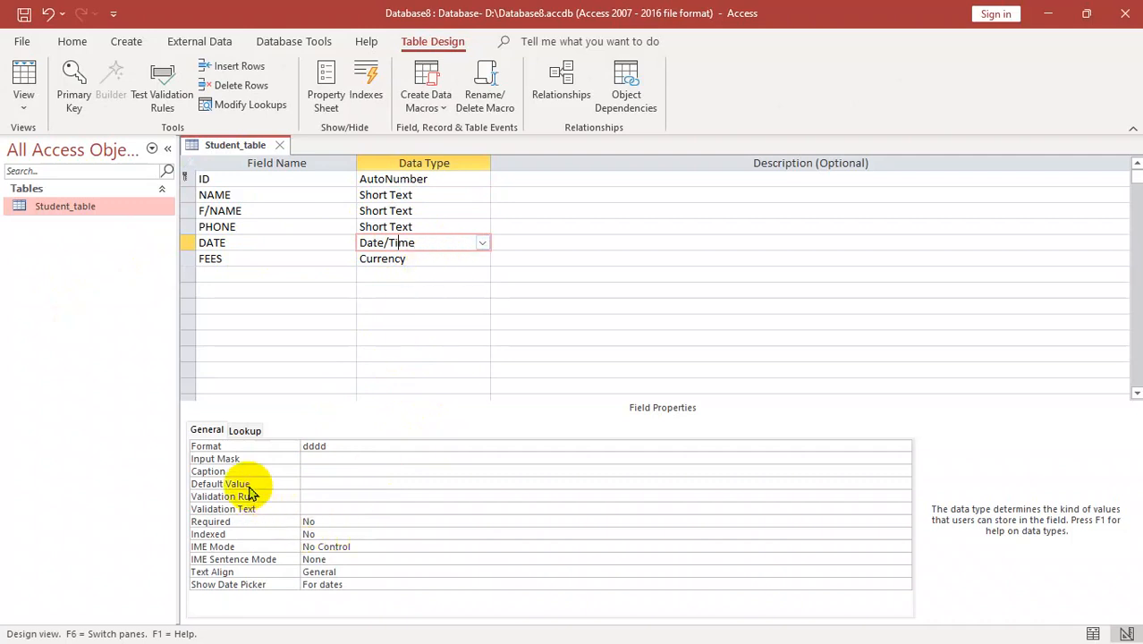
left_click(338, 446)
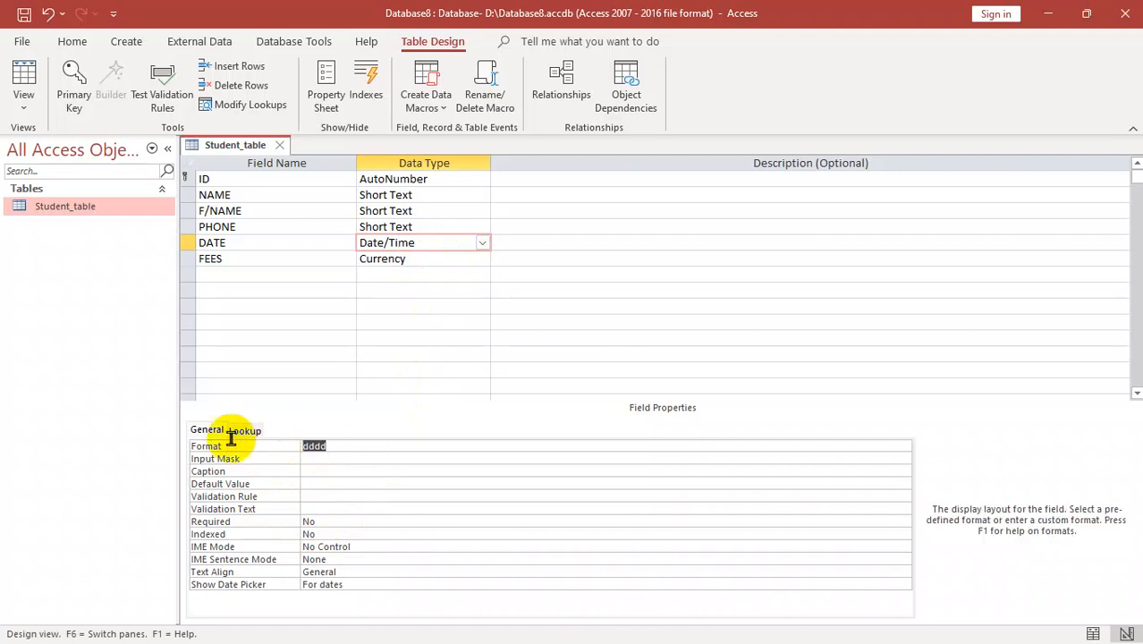
key("BackSpace")
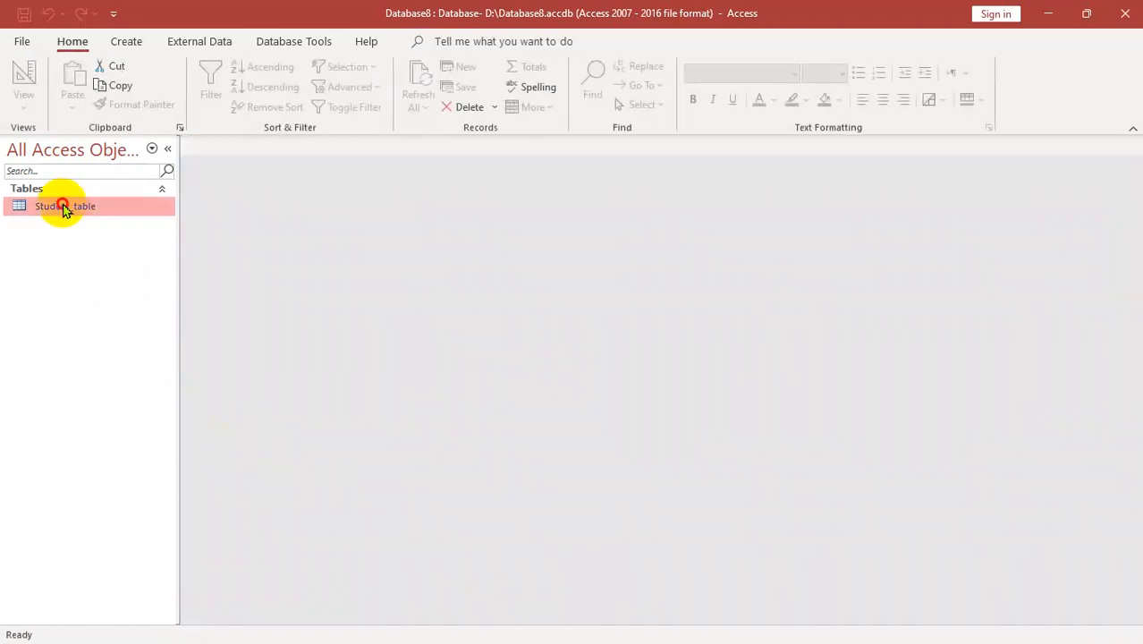
Open Student_table in Datasheet View and pick the DATE values 1/14/2025 for the first record and 1/8/2025 for the second
double_click(63, 207)
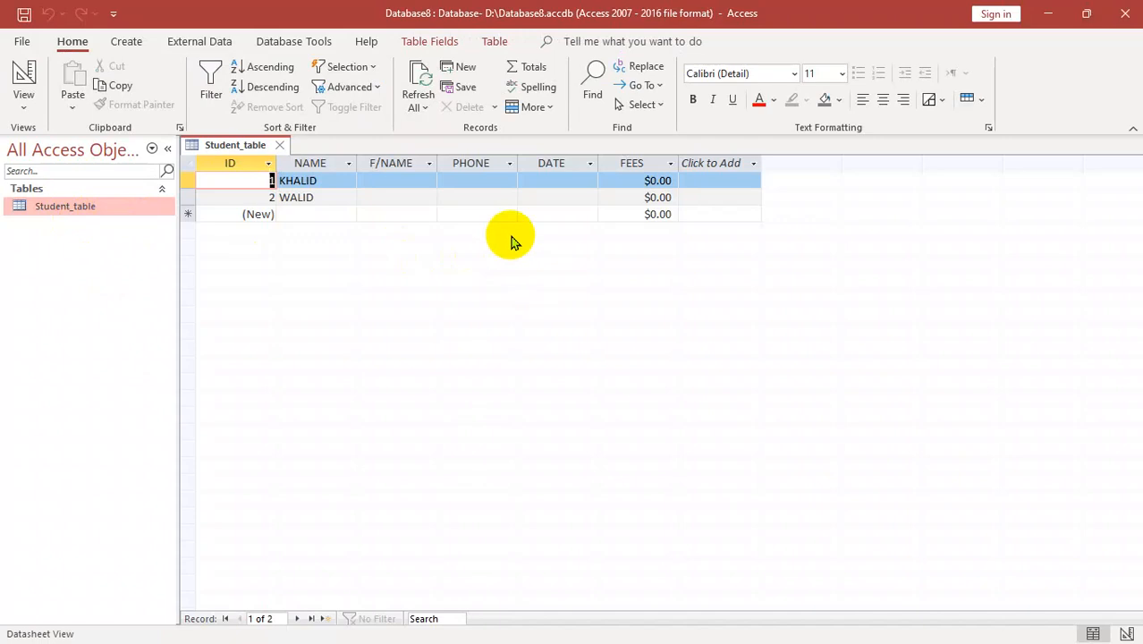
left_click(575, 183)
left_click(606, 180)
left_click(515, 263)
left_click(579, 203)
left_click(605, 197)
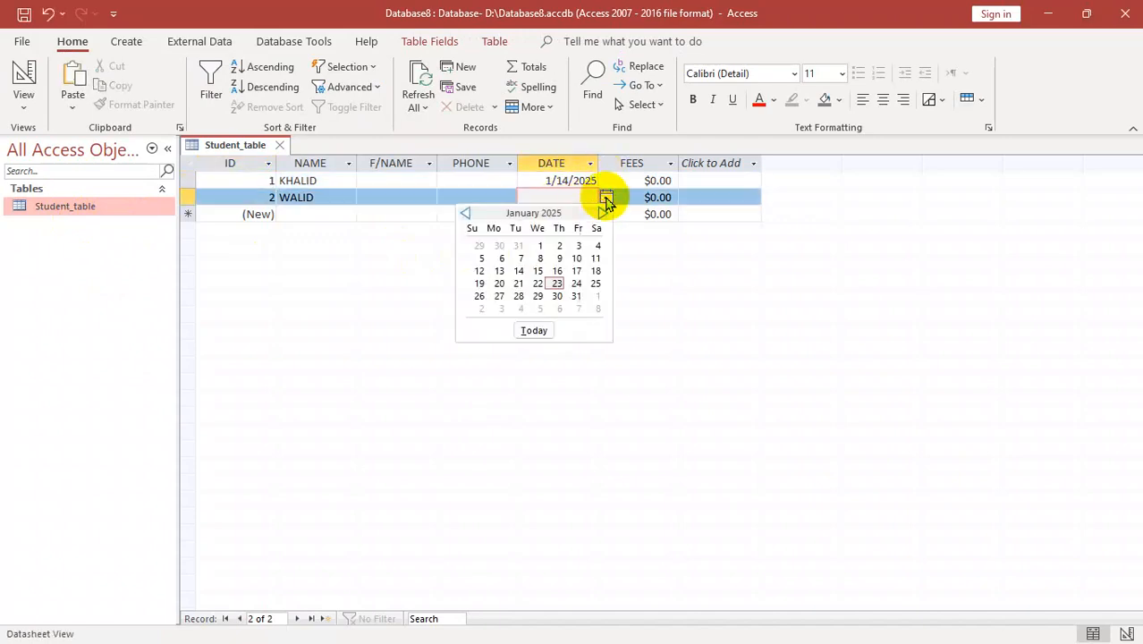
left_click(523, 258)
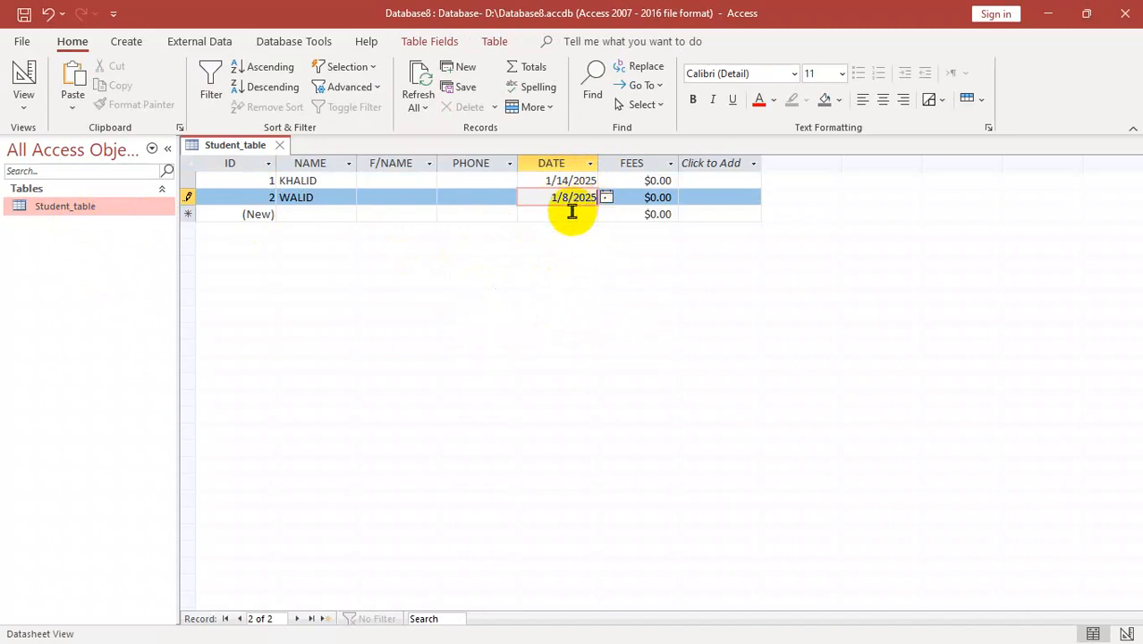
Add a third and a fourth record to Student_table by picking the DATE values 1/29/2025 and 1/28/2025
left_click(572, 214)
left_click(605, 214)
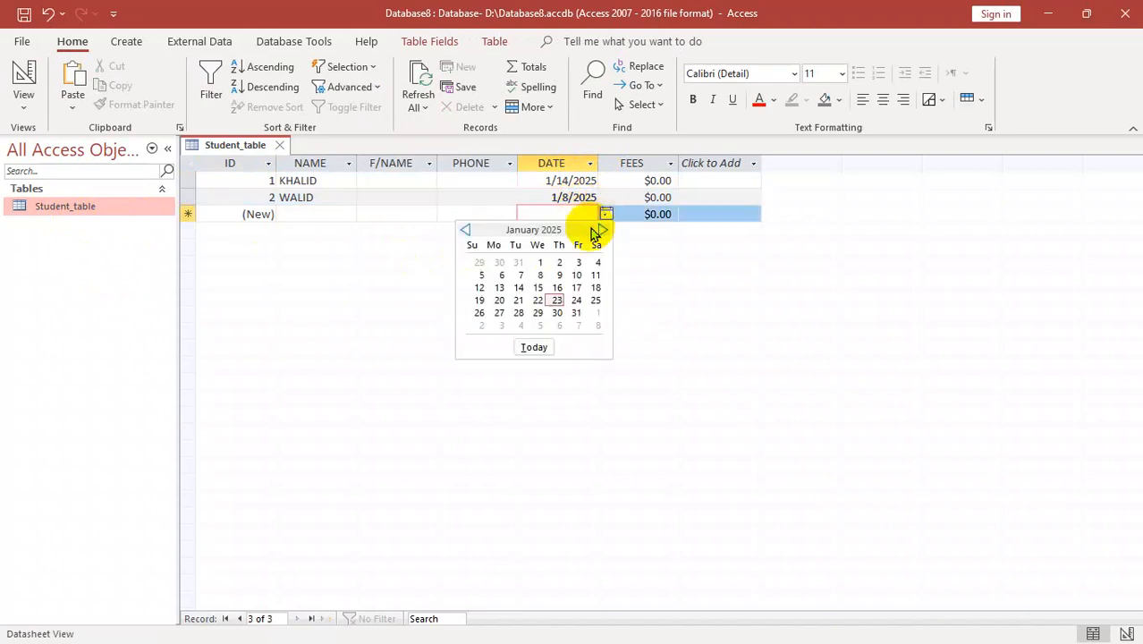
left_click(536, 313)
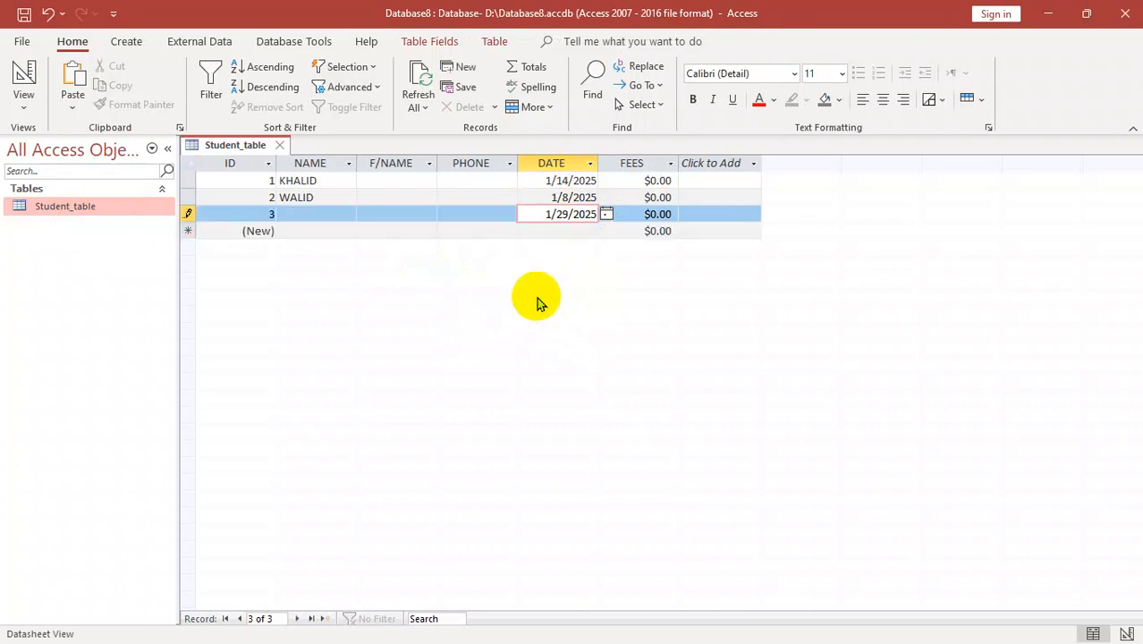
key("Tab")
key("Tab")
key("Tab")
key("Tab")
left_click(578, 231)
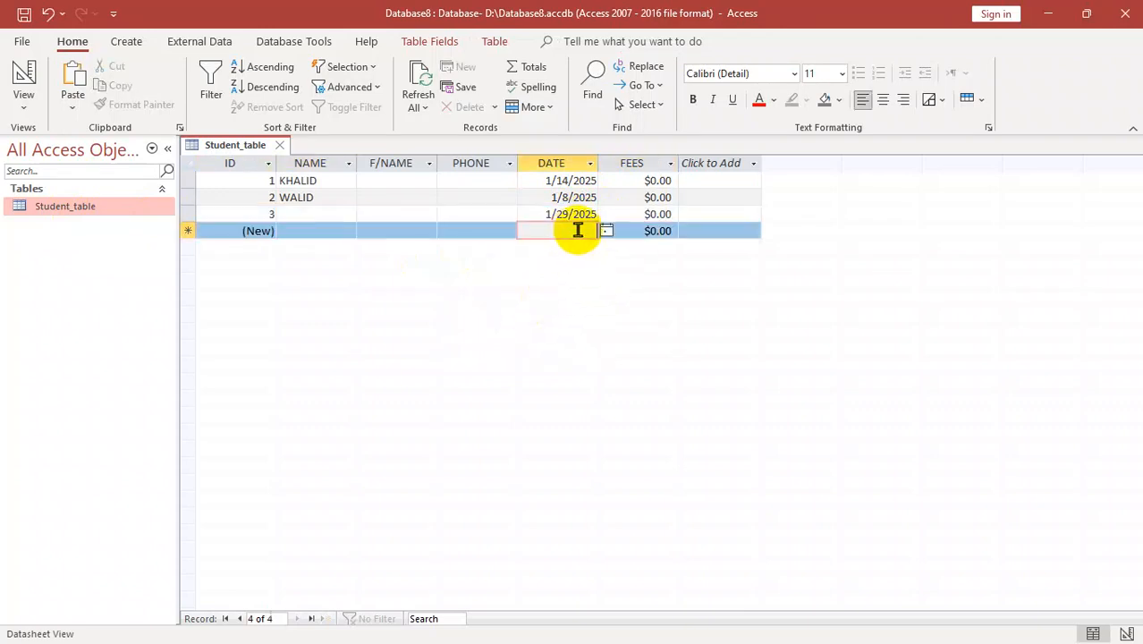
left_click(605, 234)
left_click(580, 230)
left_click(607, 231)
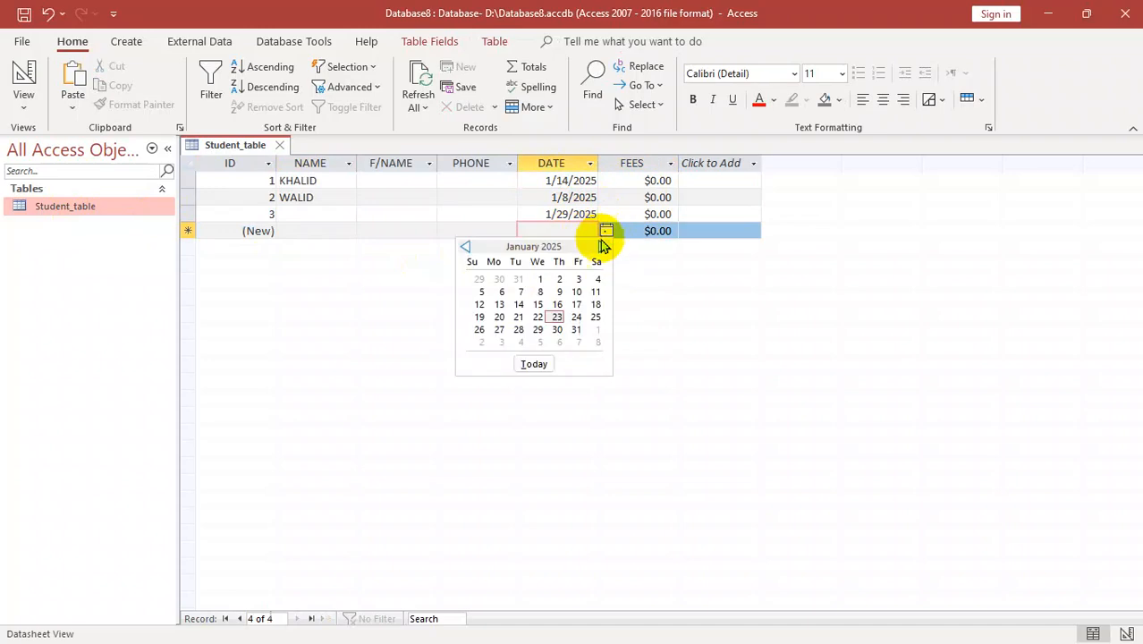
left_click(520, 328)
key("Tab")
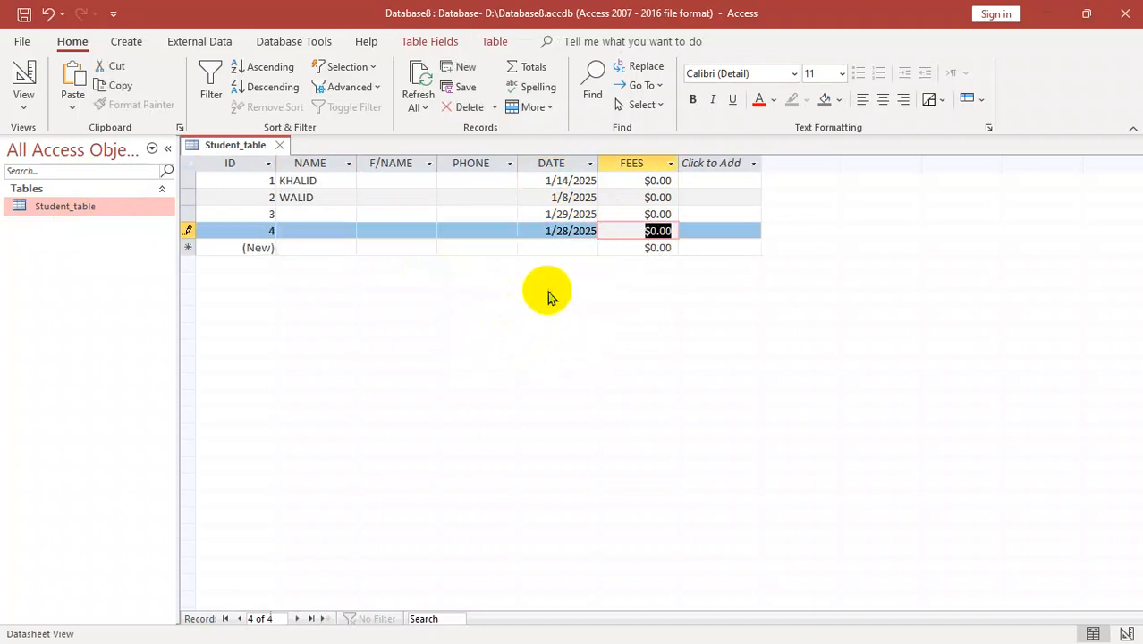
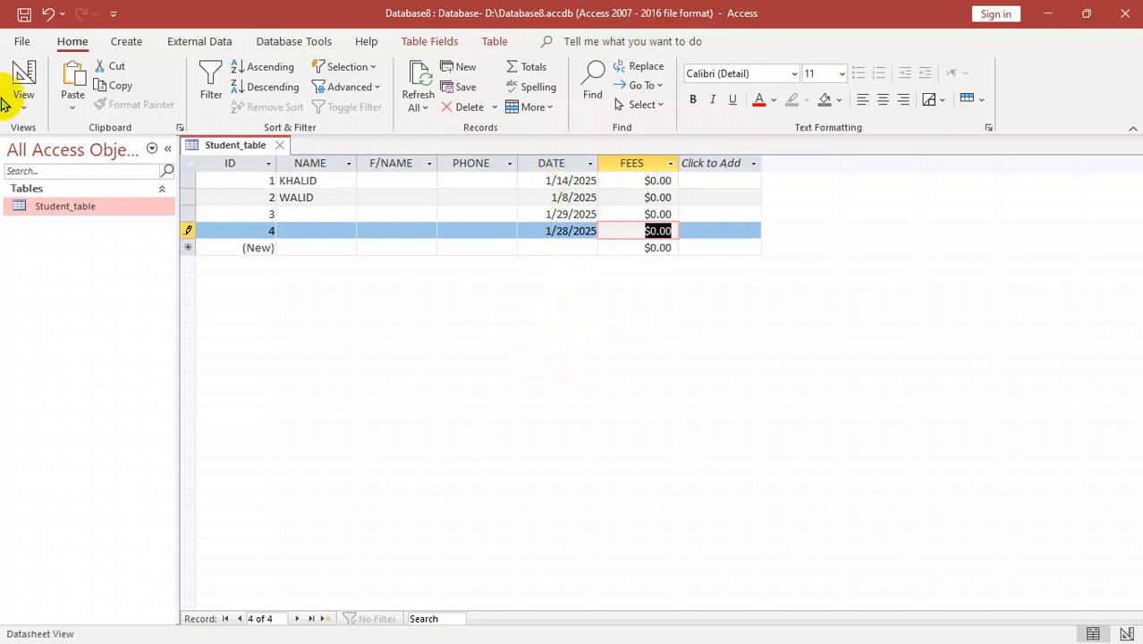
In Design View, set the Format property of the DATE field to d, save Student_table and show it in Datasheet View
left_click(23, 75)
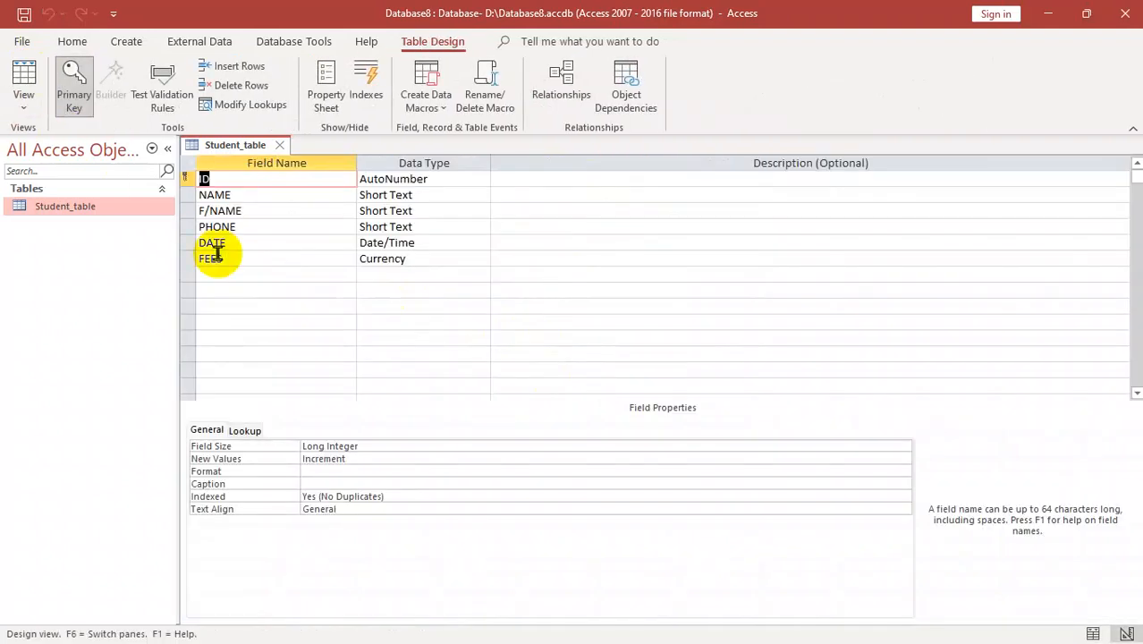
left_click(416, 242)
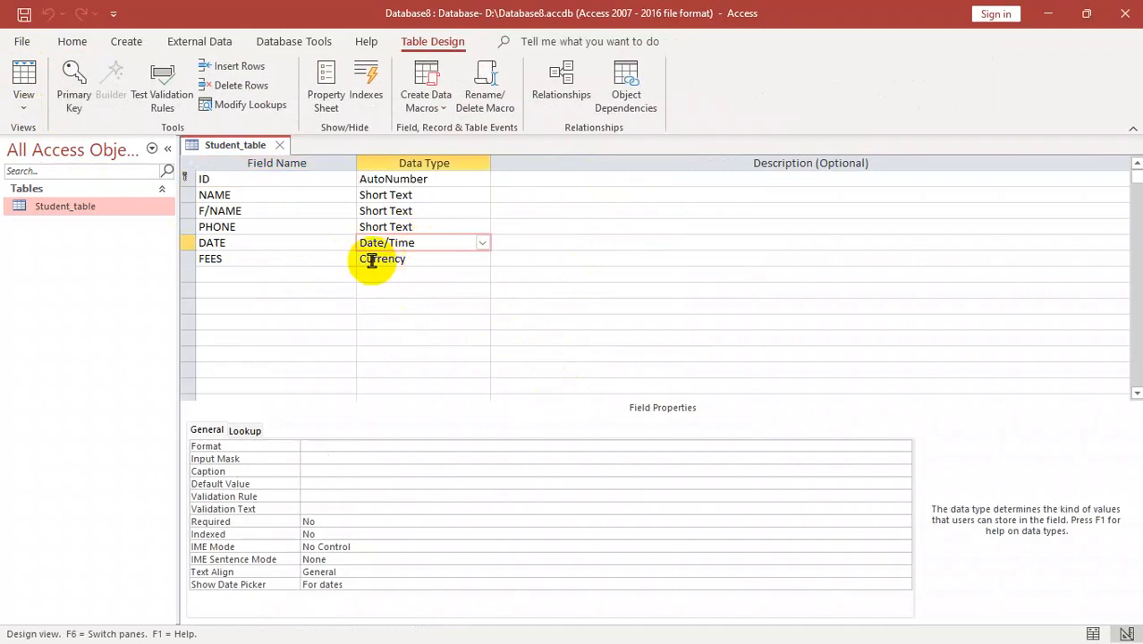
left_click(339, 446)
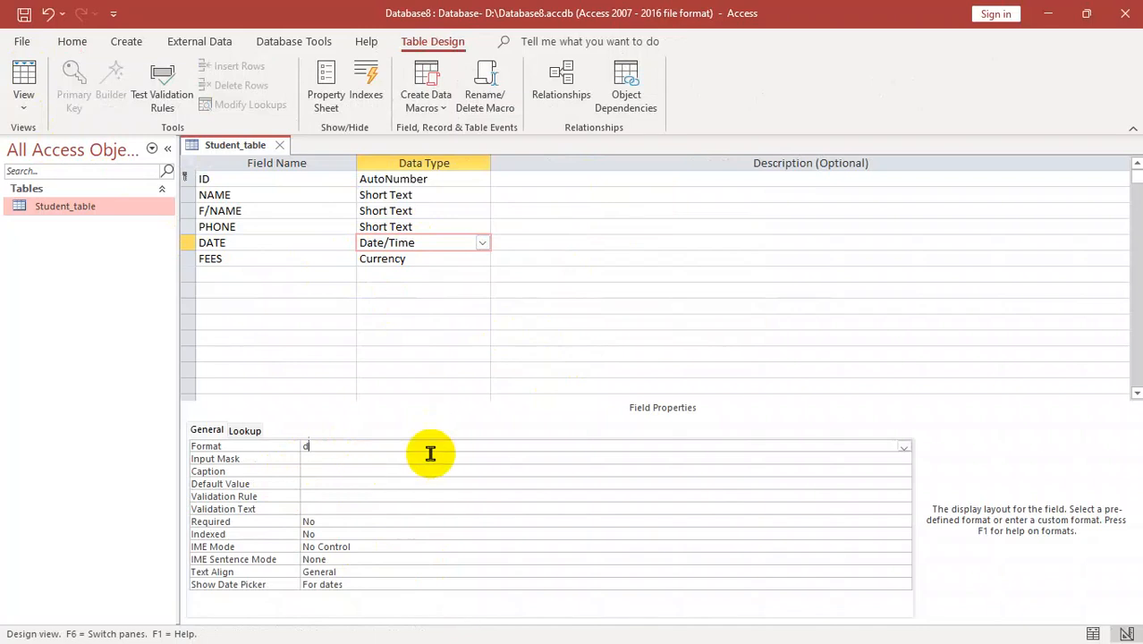
left_click(25, 76)
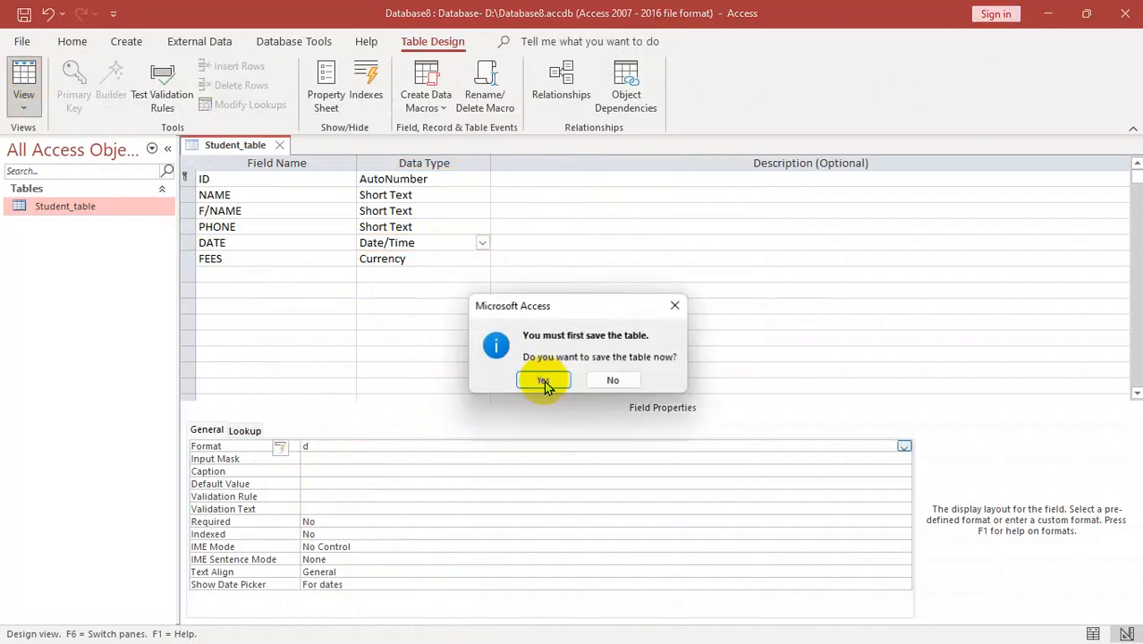
left_click(542, 383)
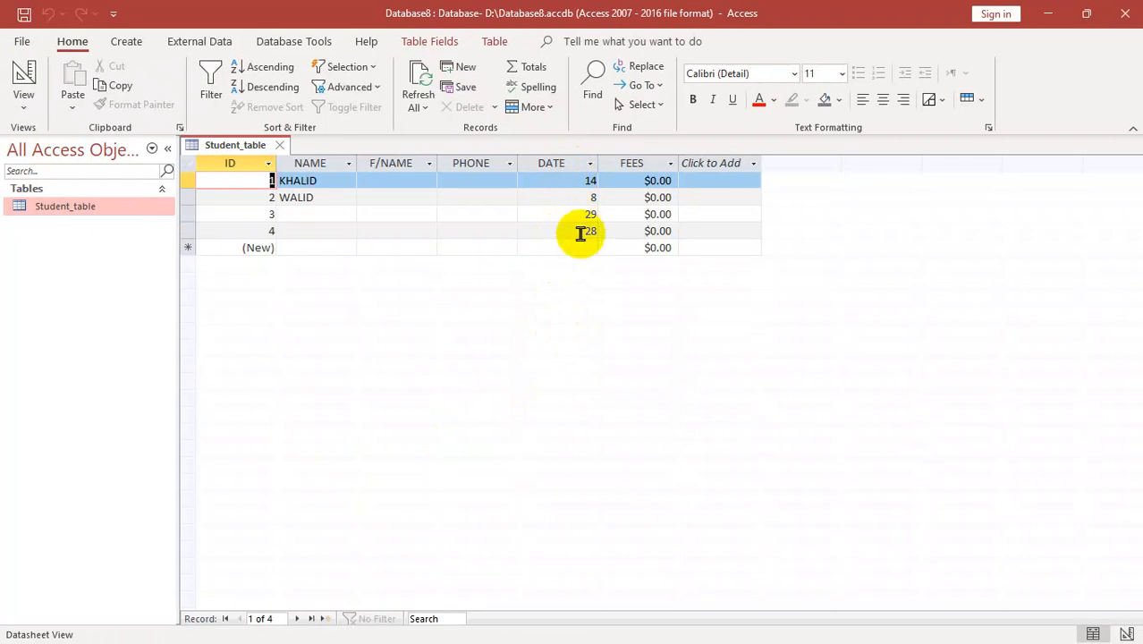
Change the DATE field's Format property to dd, save the table and return to Datasheet View
left_click(23, 73)
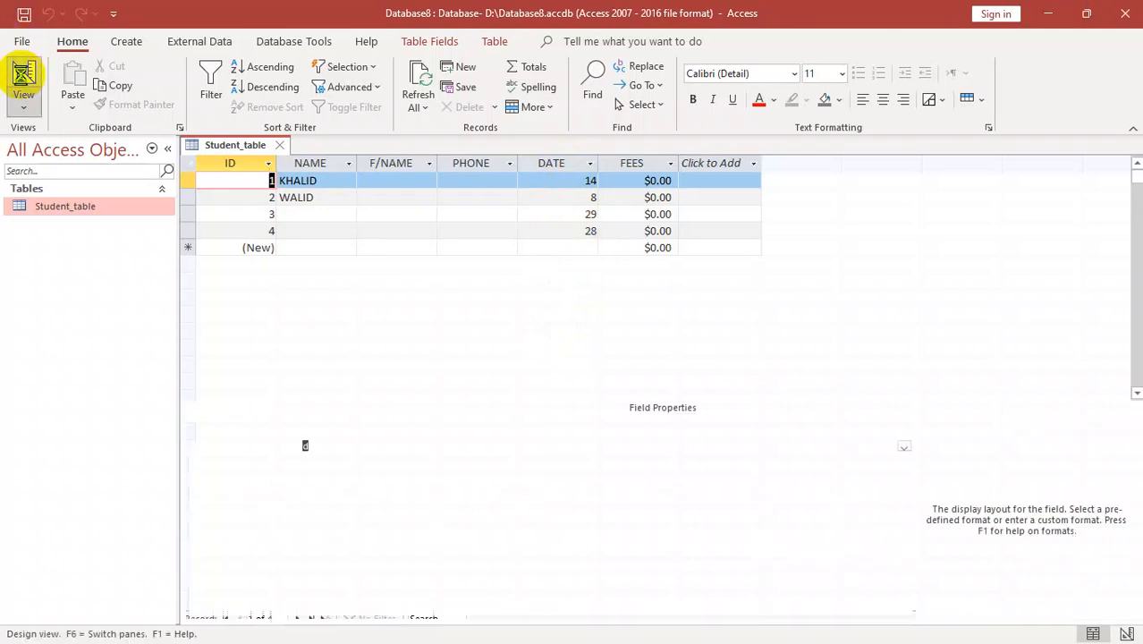
left_click(324, 449)
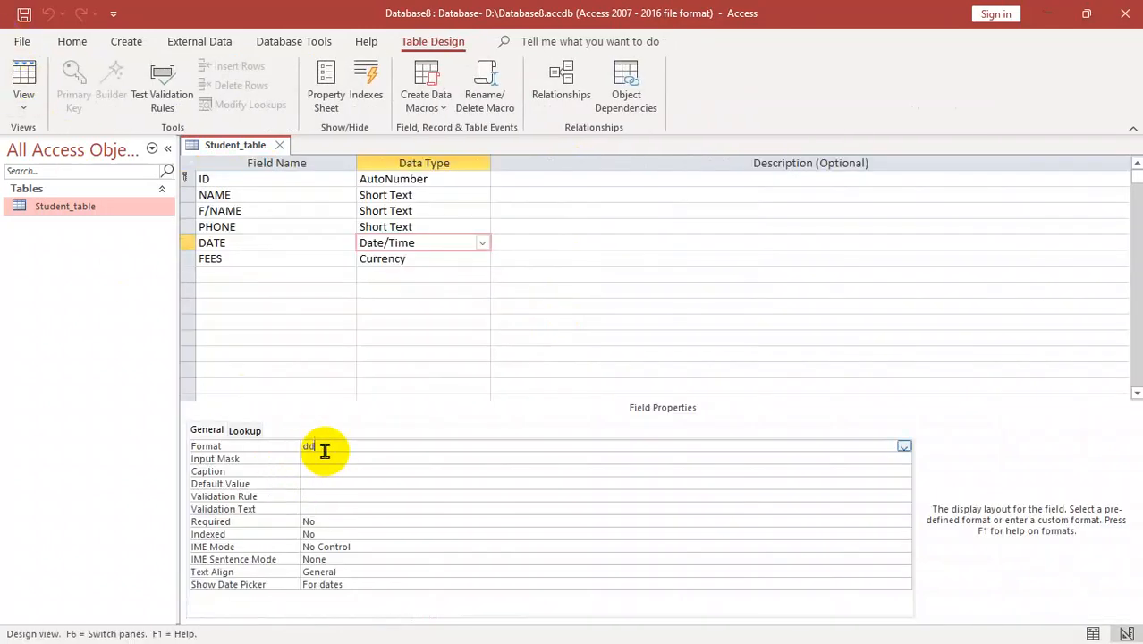
type("d")
left_click(23, 81)
left_click(543, 377)
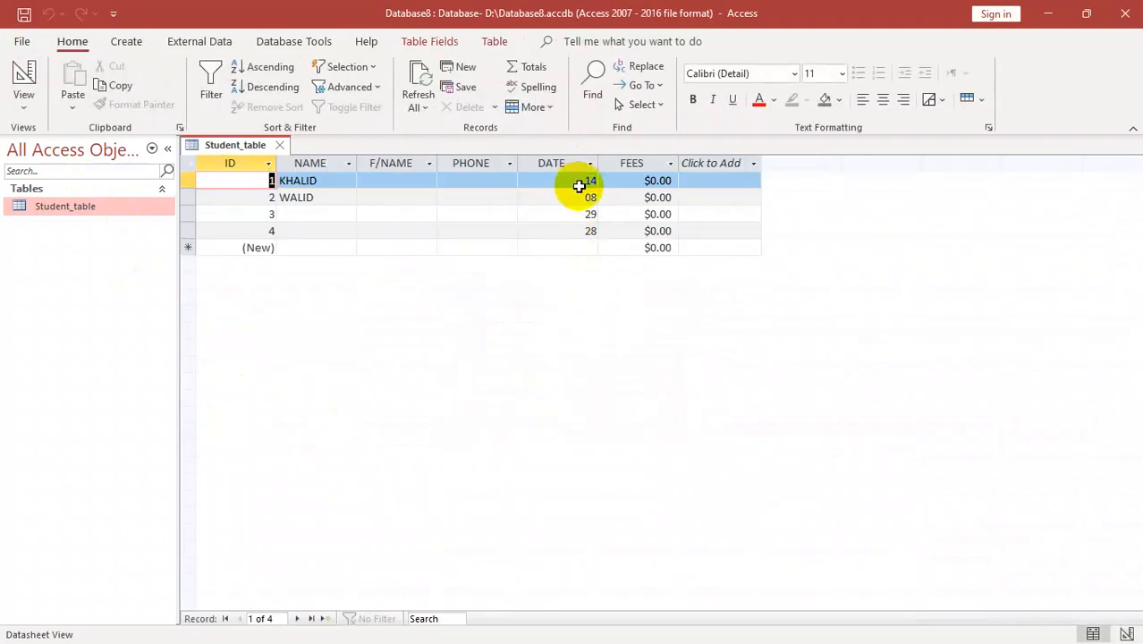
Change the DATE field's Format property to ddd, save the table and view the dates in the datasheet
left_click(23, 76)
left_click(342, 448)
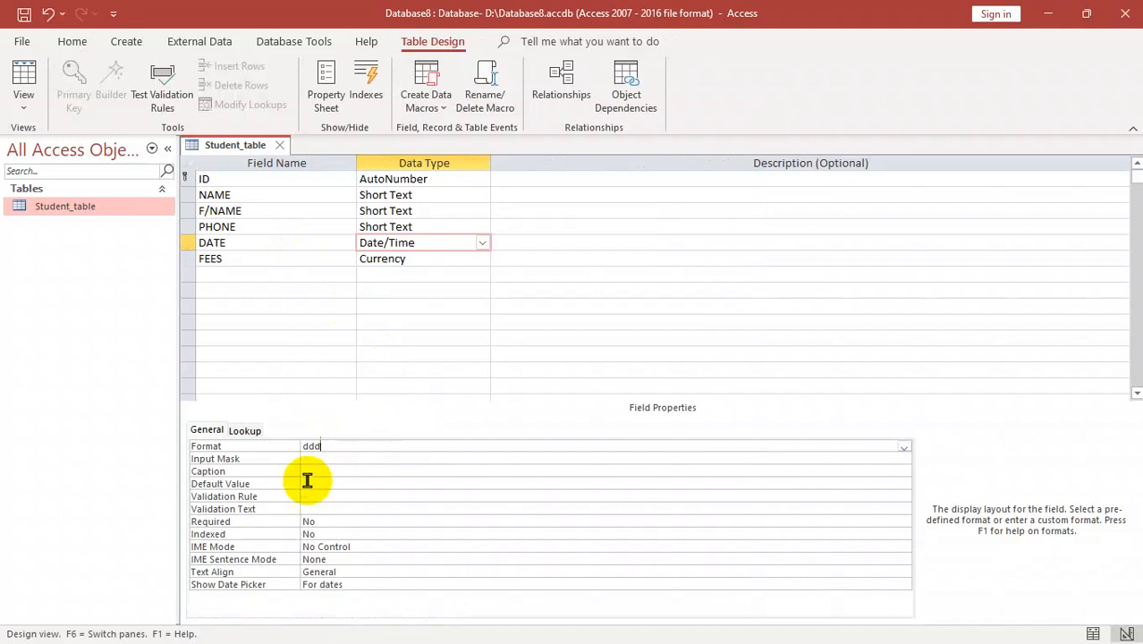
left_click(28, 81)
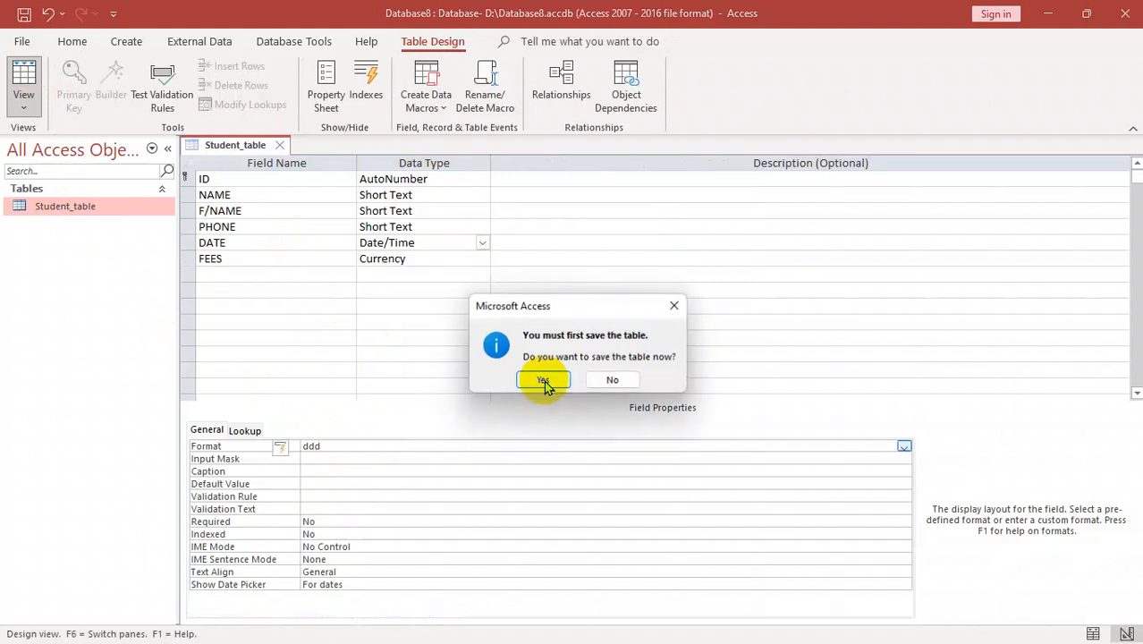
left_click(543, 380)
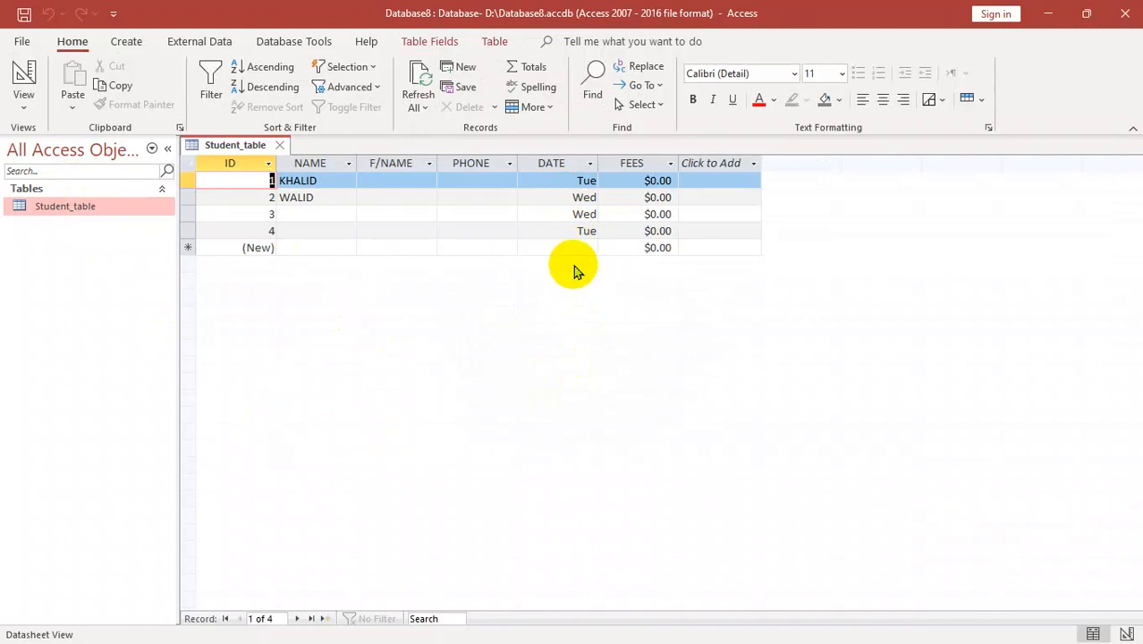
Change the DATE field's Format property to dddd, save the table and view the dates in the datasheet
left_click(24, 79)
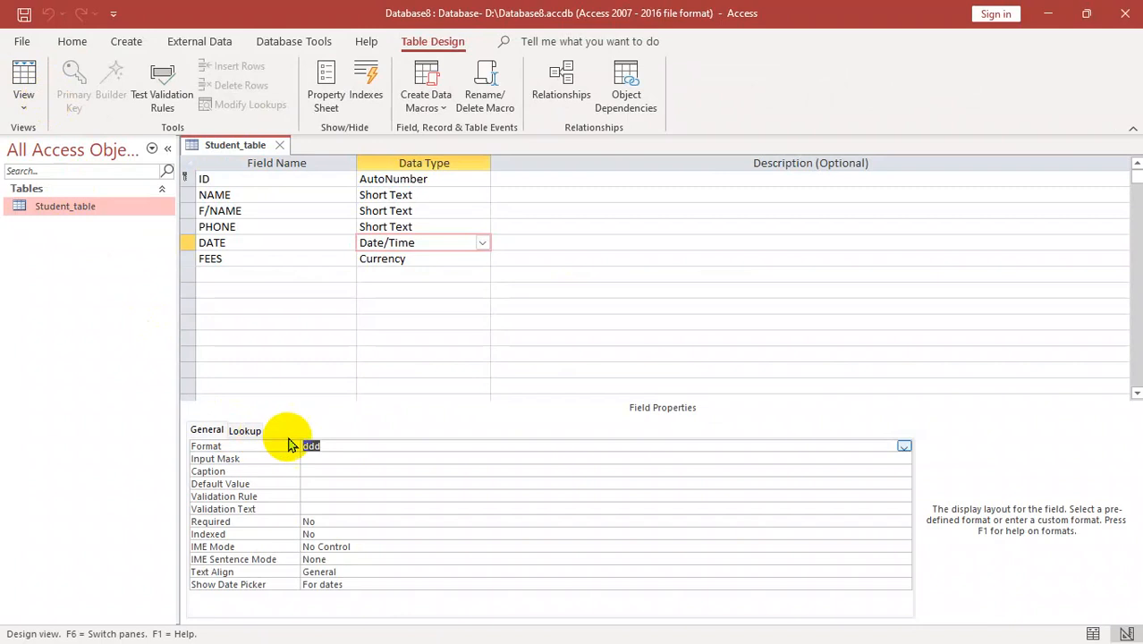
left_click(325, 453)
left_click(333, 444)
type("d")
left_click(24, 76)
left_click(551, 382)
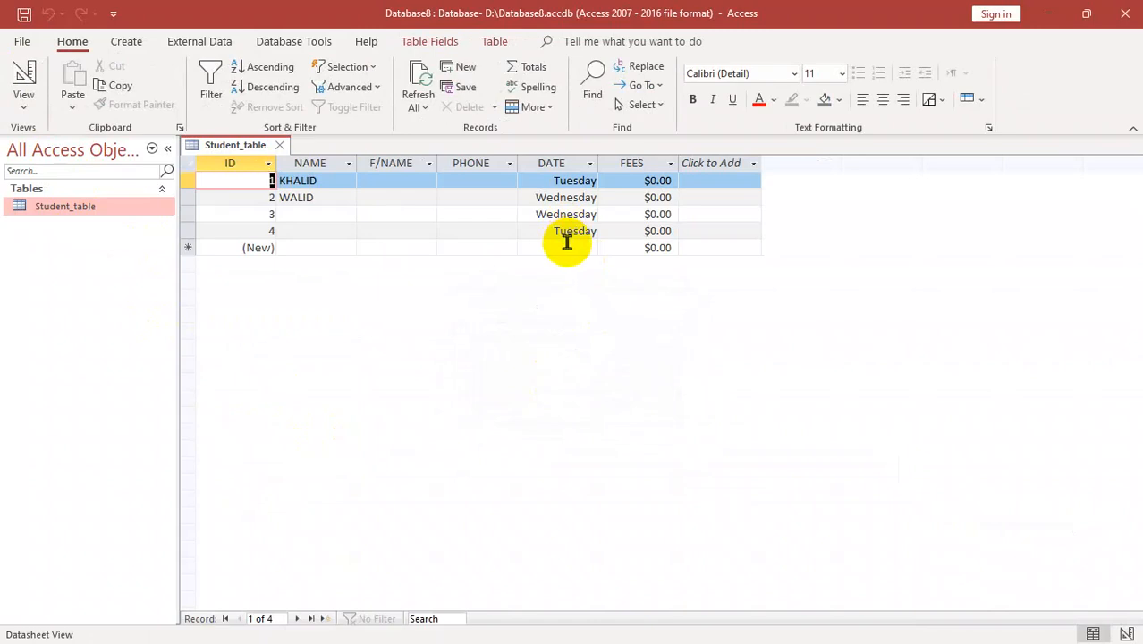
Replace the DATE field's Format property with m, save Student_table and switch back to Datasheet View
left_click(23, 79)
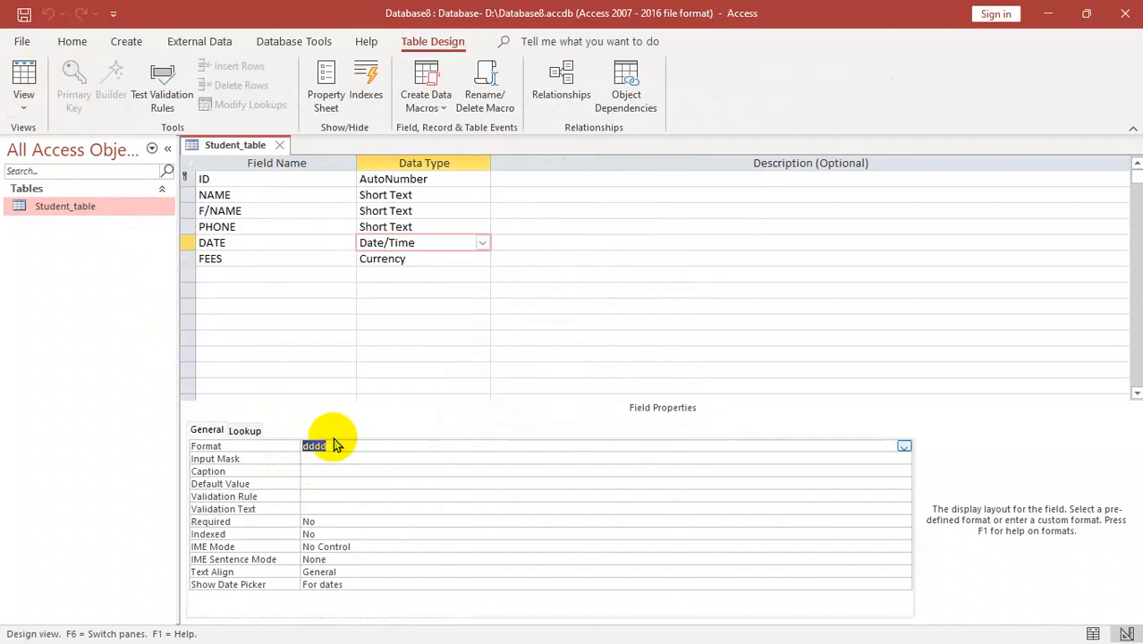
type("m")
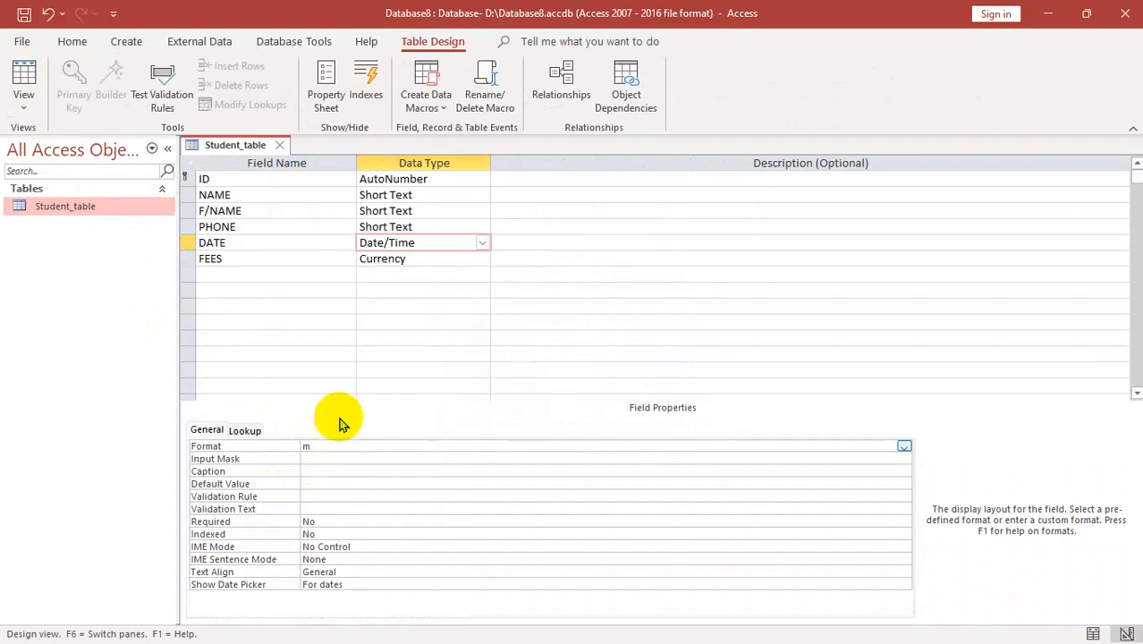
left_click(22, 70)
left_click(543, 377)
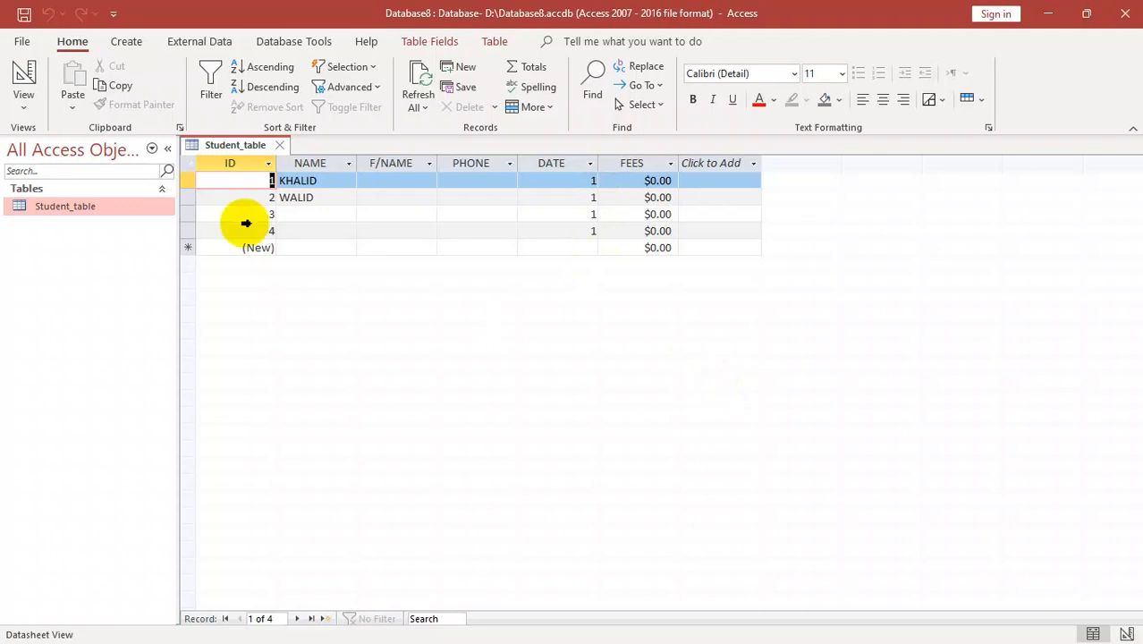
Set the DATE field's Format property to mm, save the table and display its datasheet
left_click(20, 77)
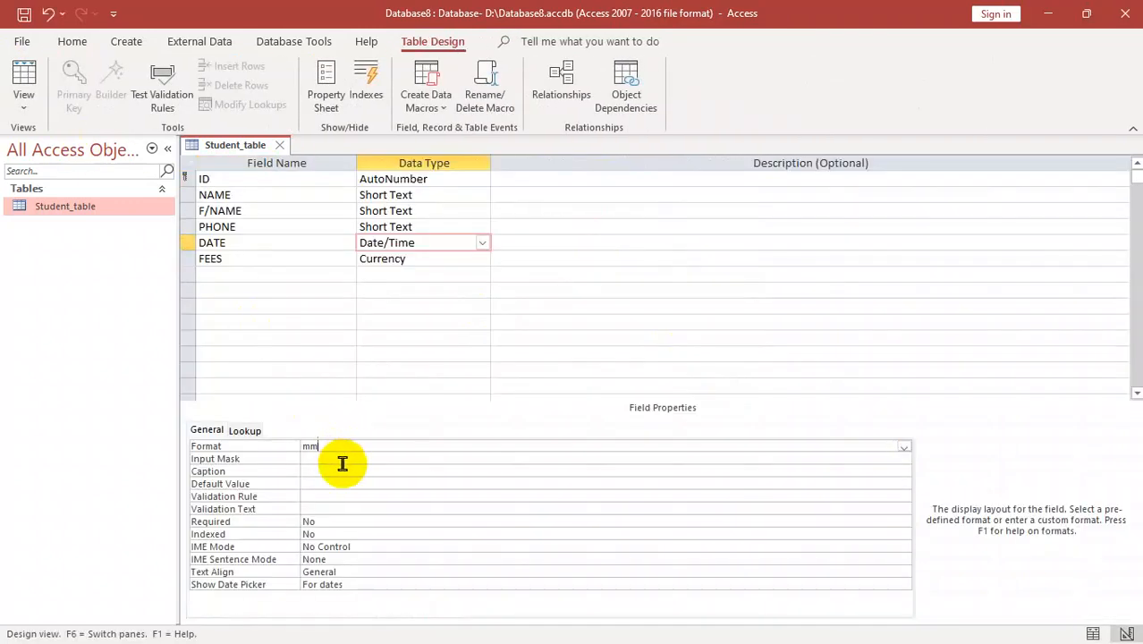
left_click(25, 79)
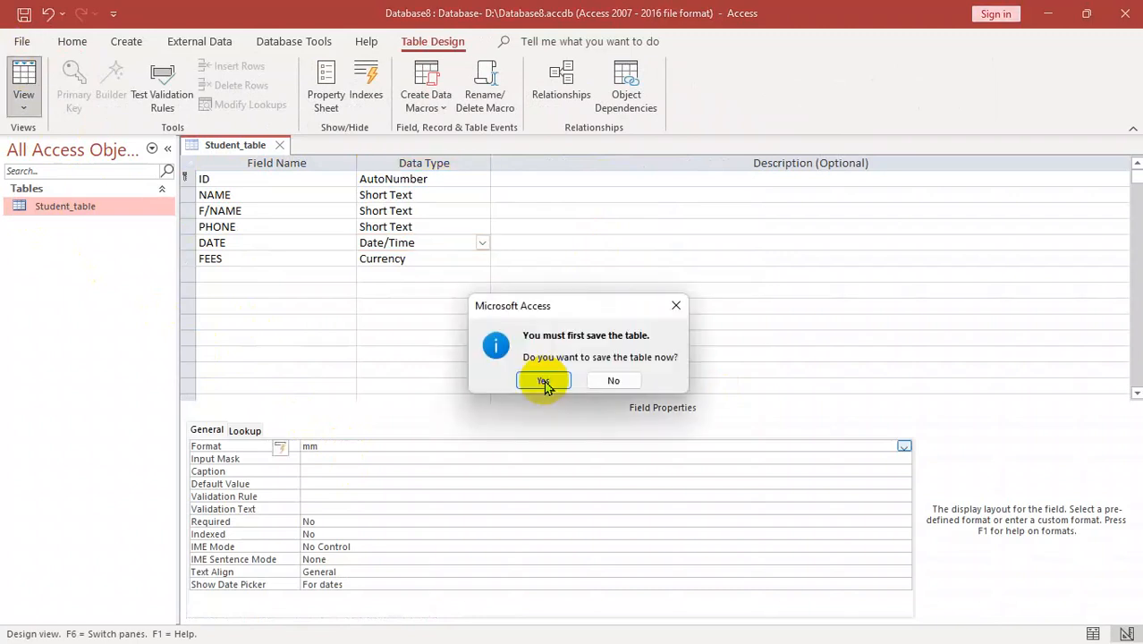
left_click(544, 380)
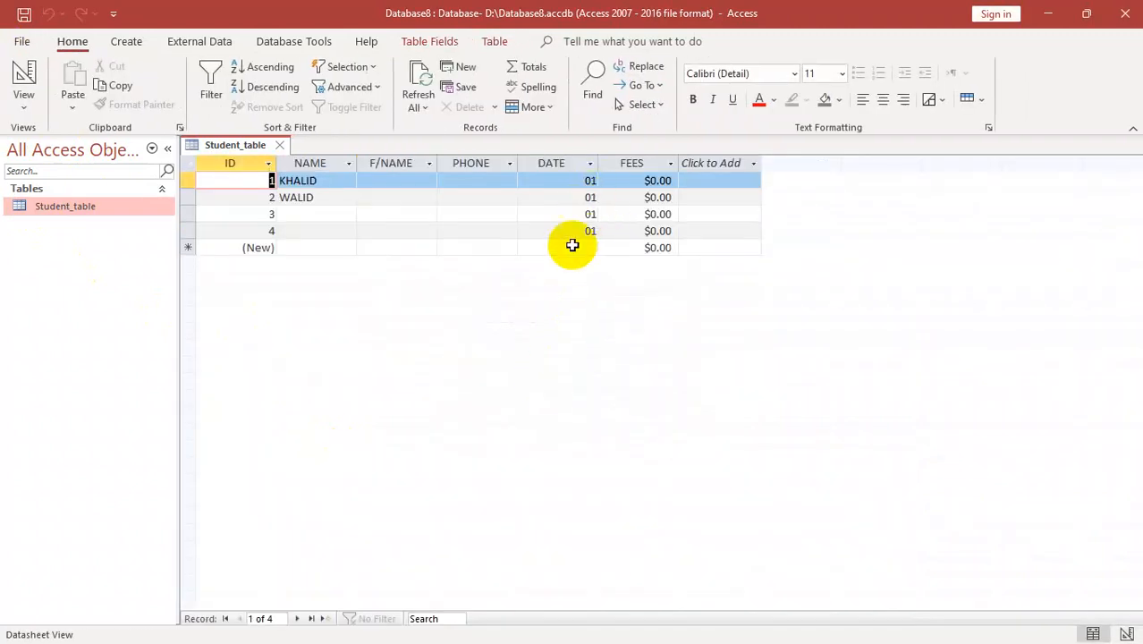
Set the DATE field's Format property to mmm, save the table and display its datasheet
left_click(25, 79)
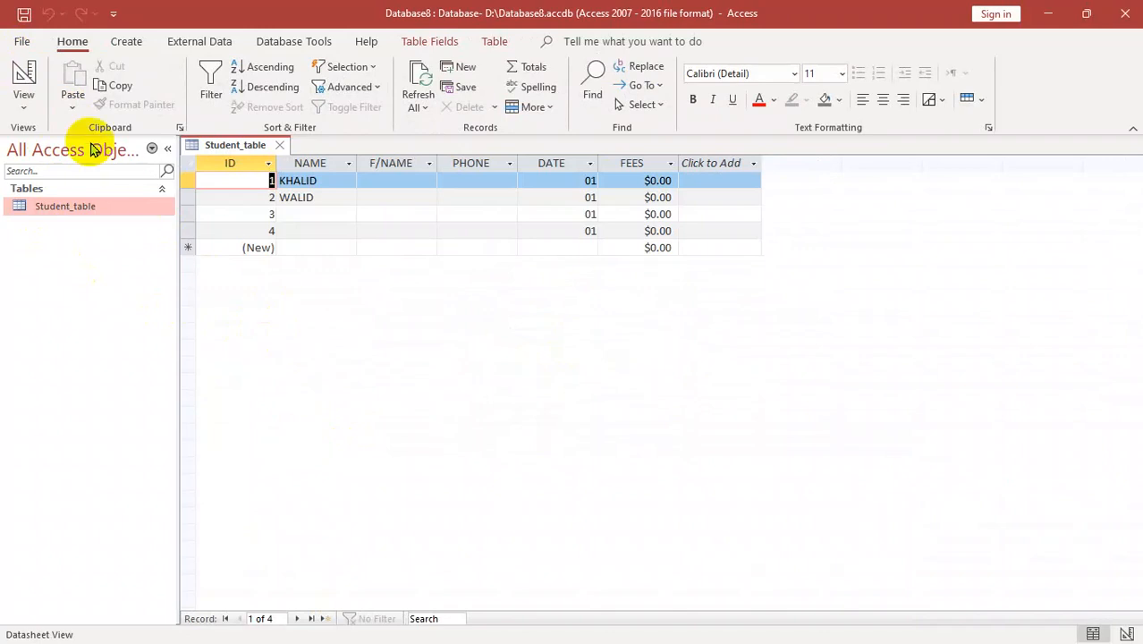
left_click(22, 70)
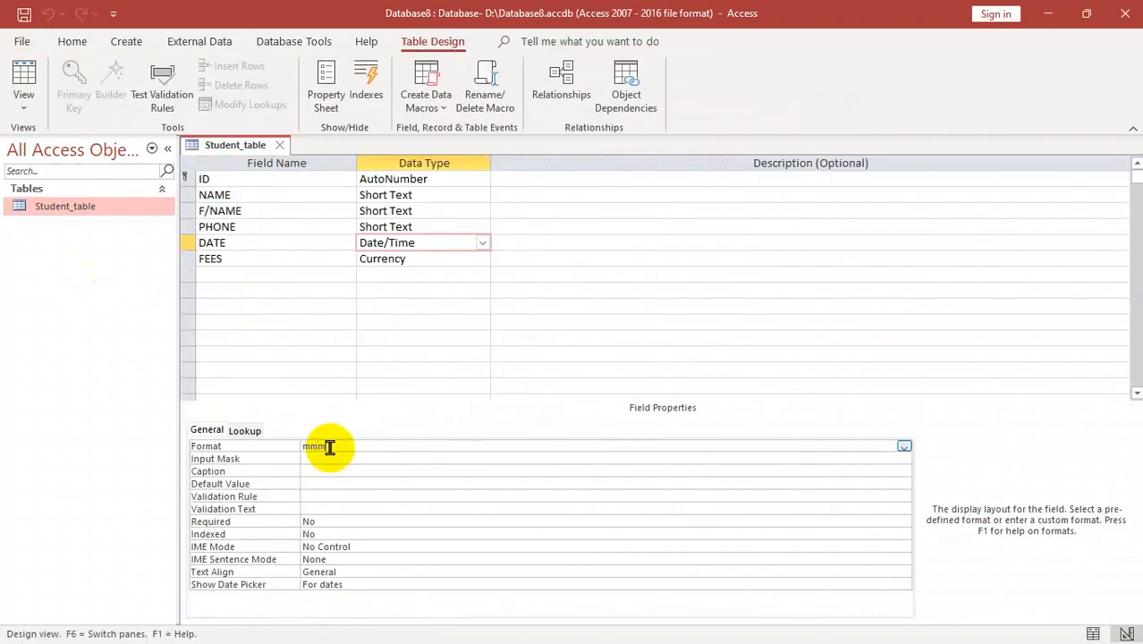
left_click(25, 72)
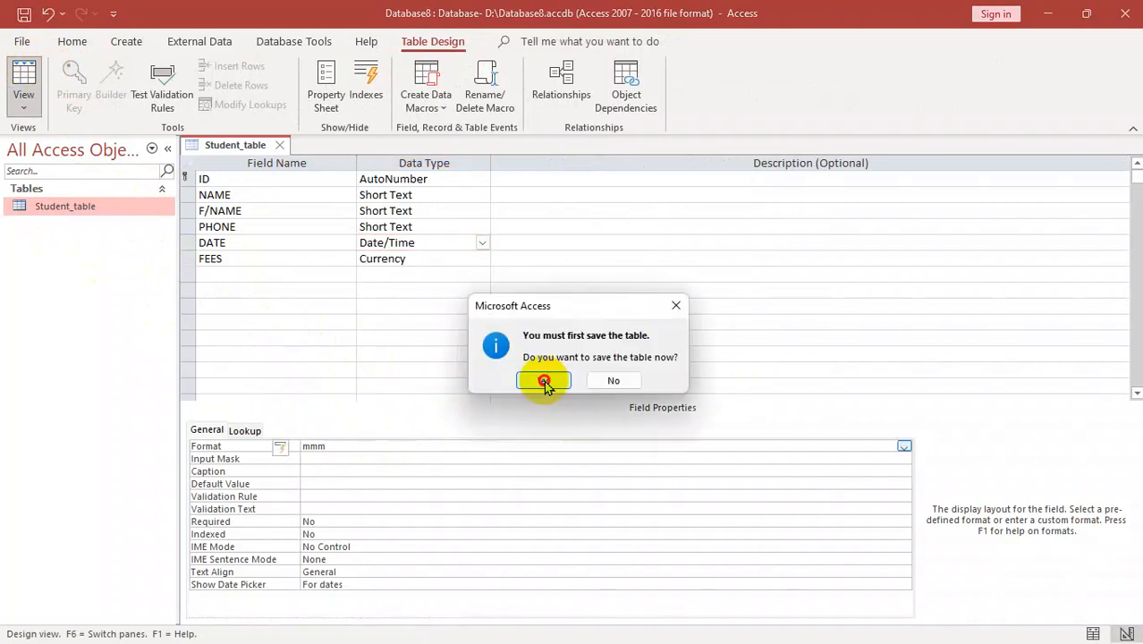
left_click(544, 381)
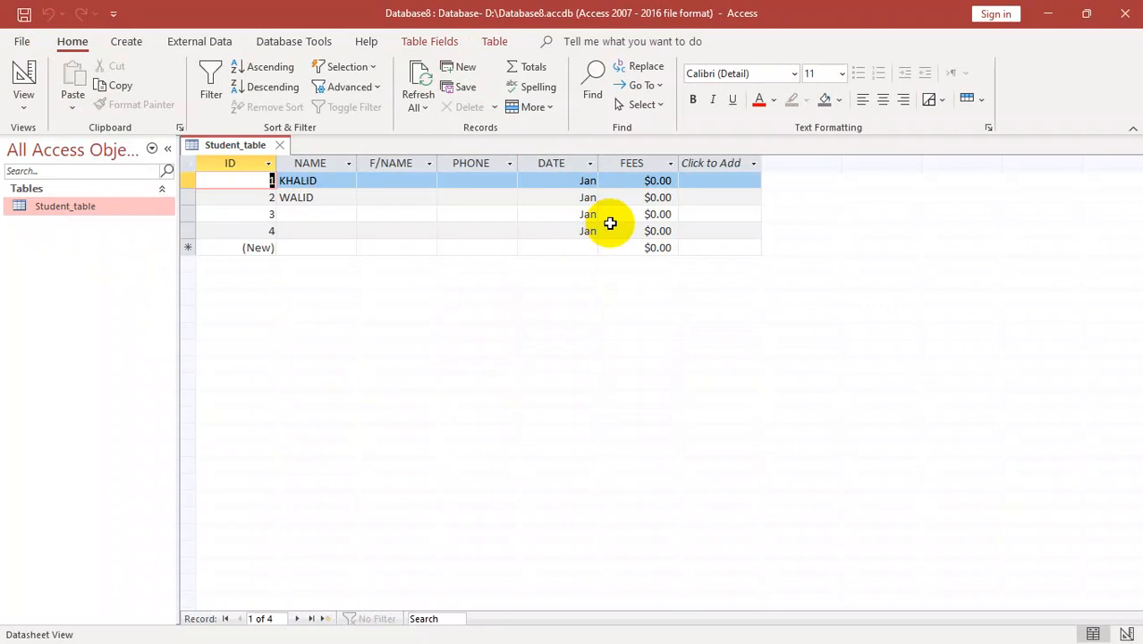
Extend the DATE field's Format property to mmmm, save the table and display its datasheet
left_click(23, 85)
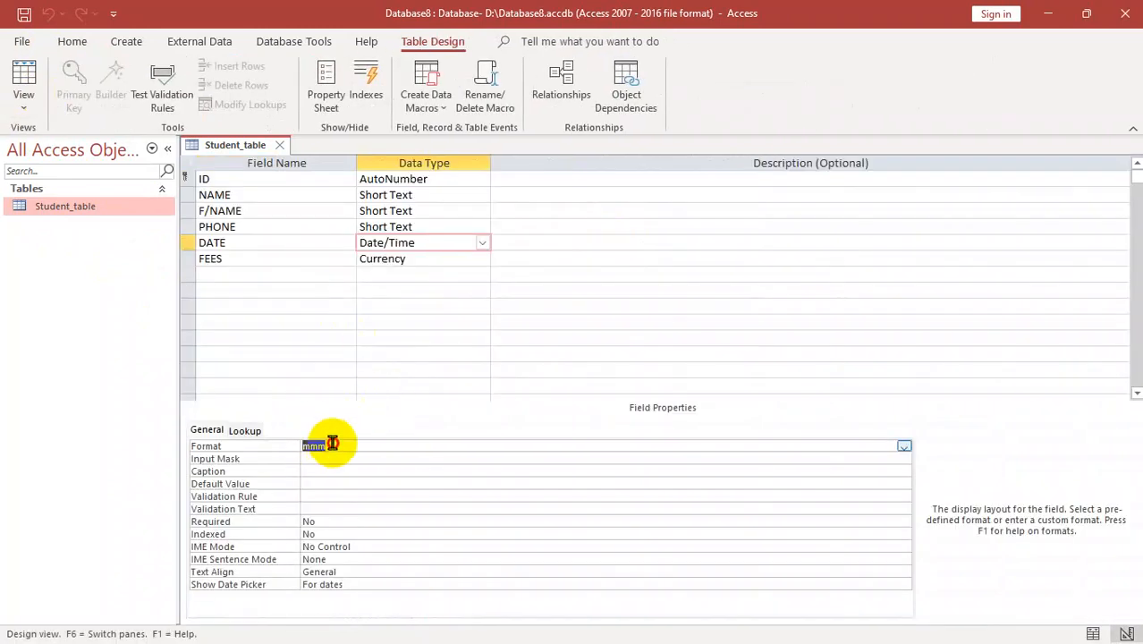
left_click(332, 444)
type("m")
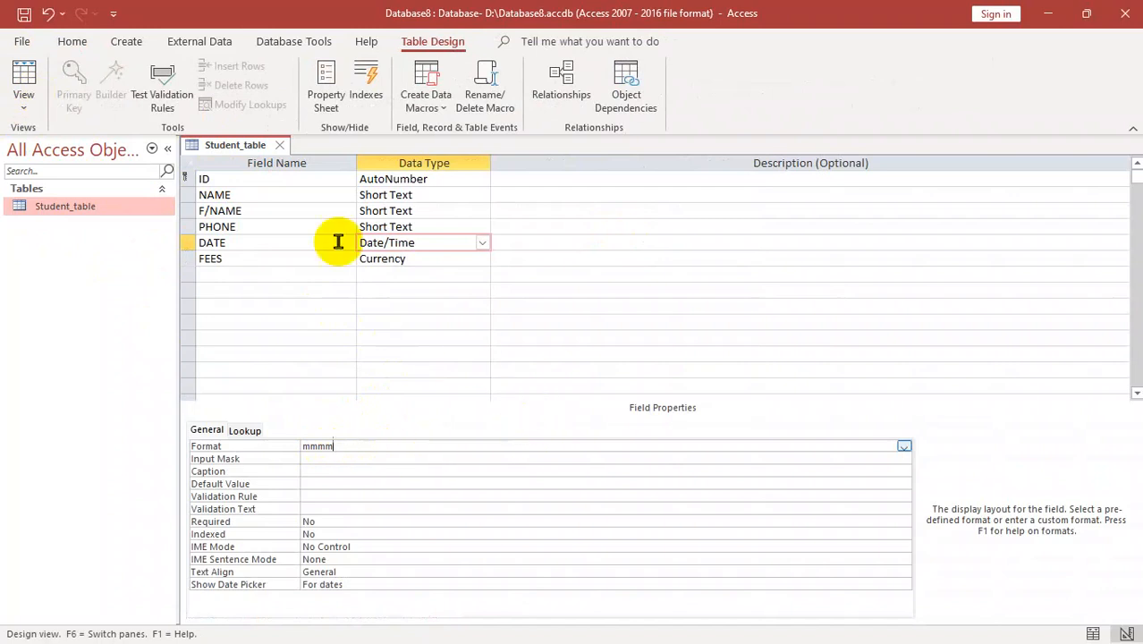
left_click(25, 81)
left_click(544, 380)
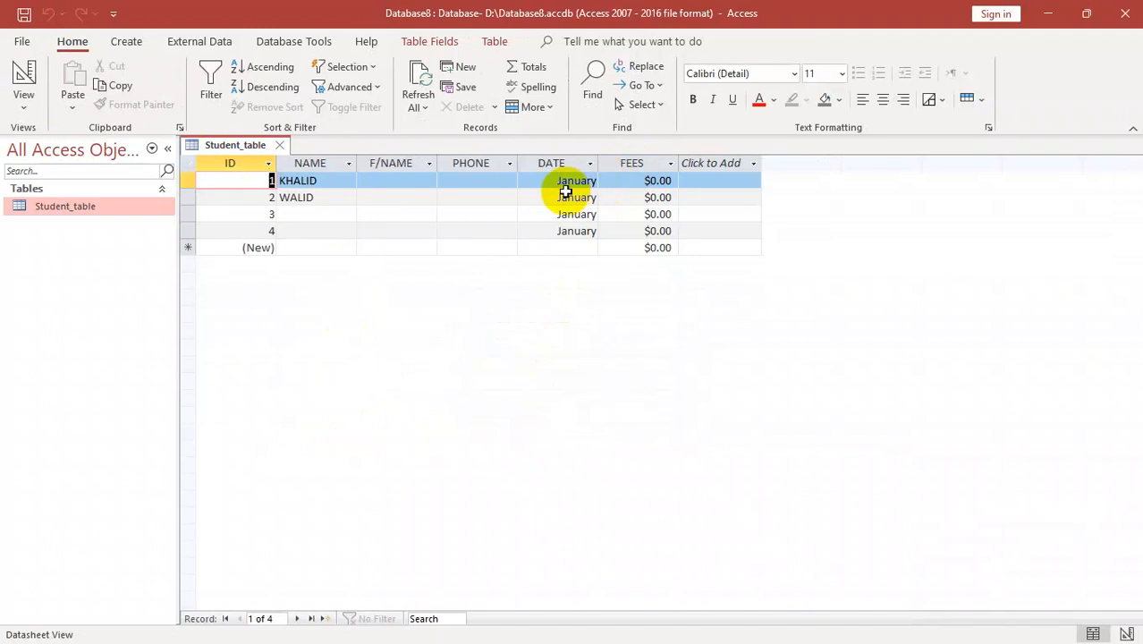
Replace the DATE field's Format property with yy, save Student_table and show the datasheet
left_click(25, 81)
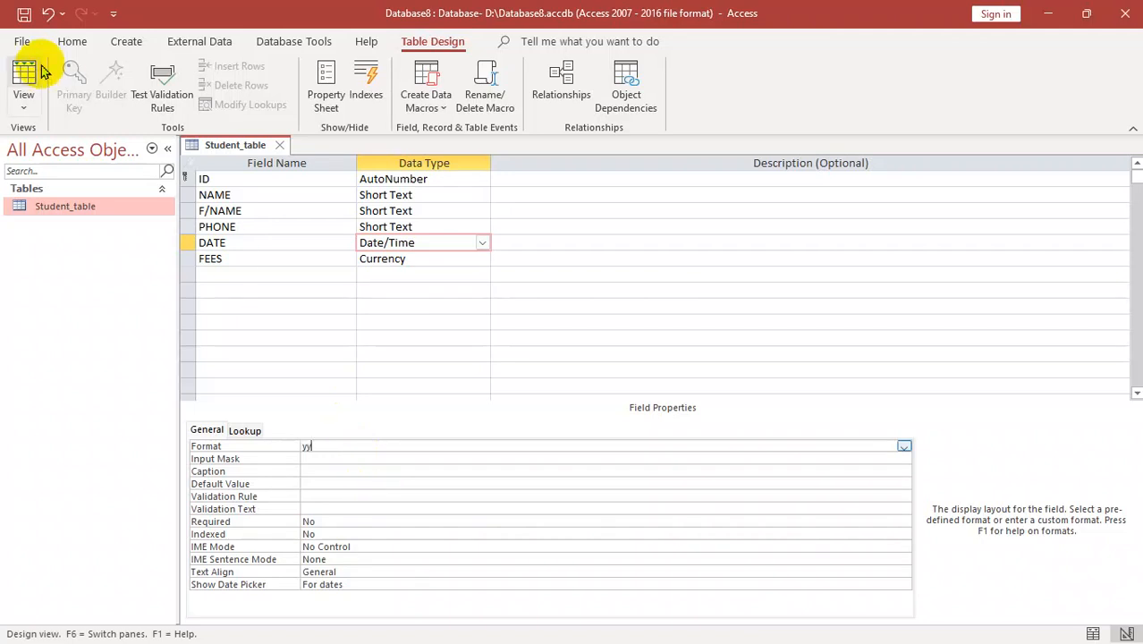
left_click(27, 79)
left_click(543, 377)
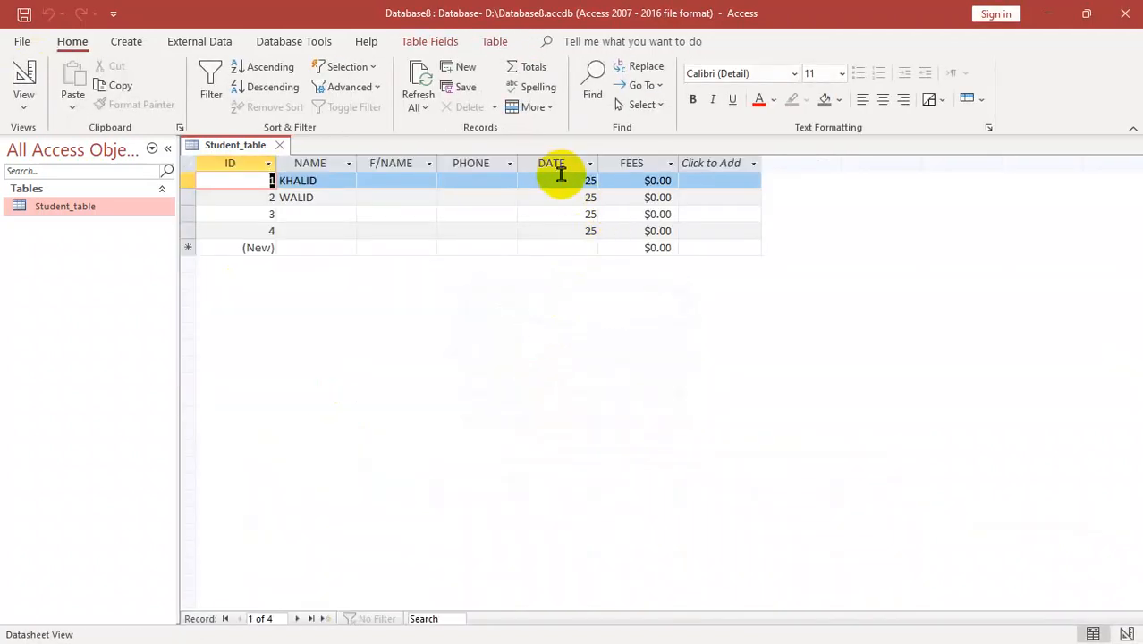
Set the DATE field's Format property to yyyy, save the table and show the datasheet
left_click(21, 74)
left_click(331, 445)
type("yyyy")
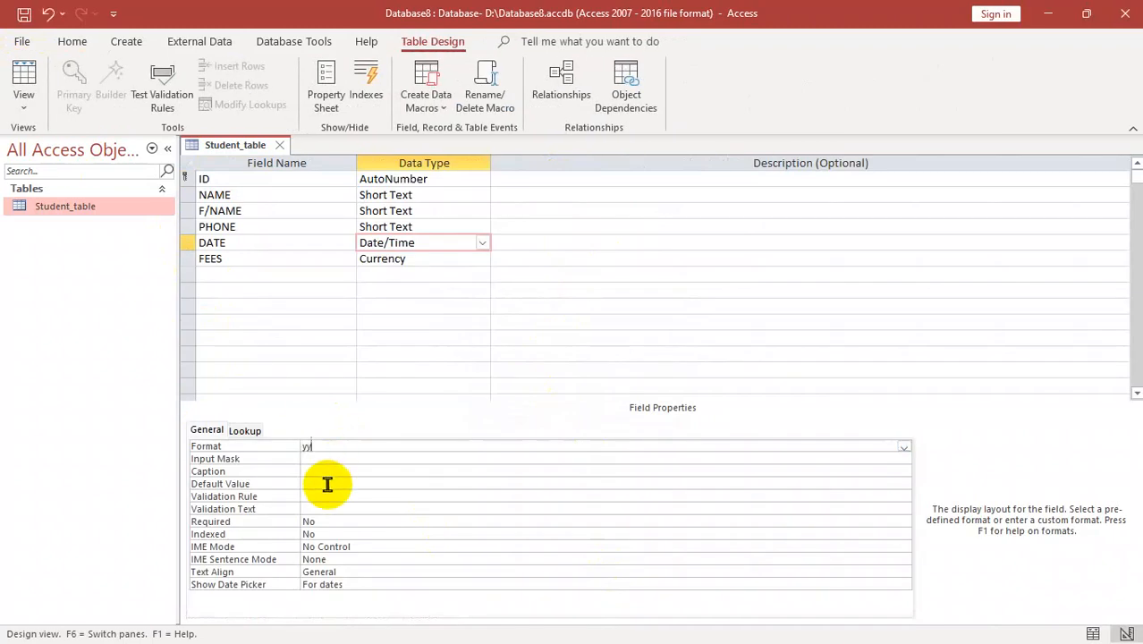
left_click(22, 80)
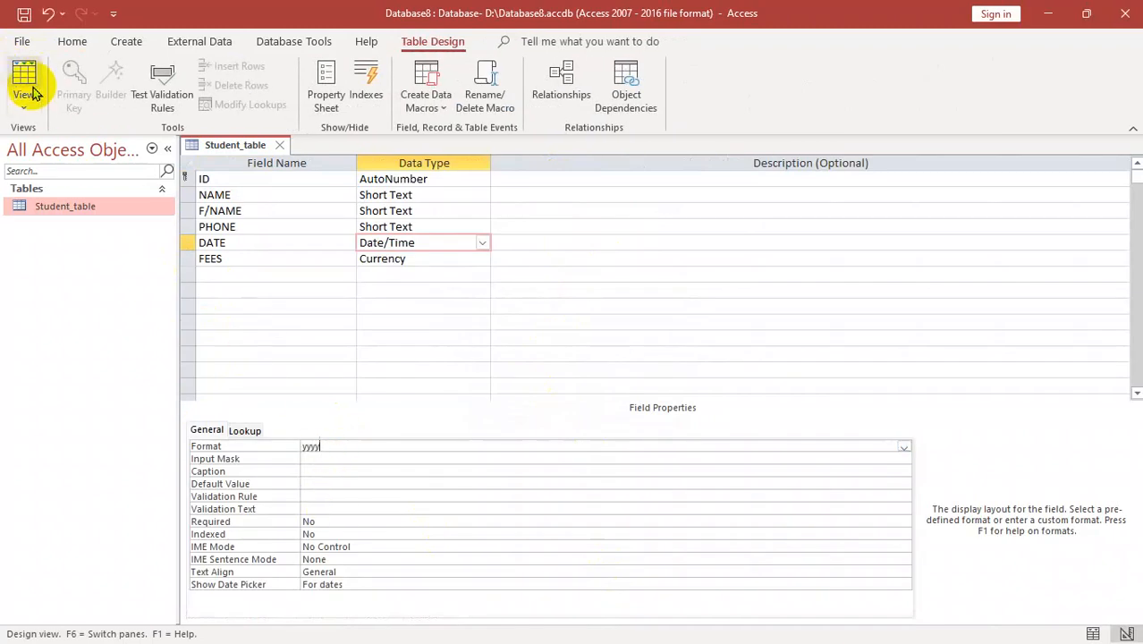
left_click(542, 383)
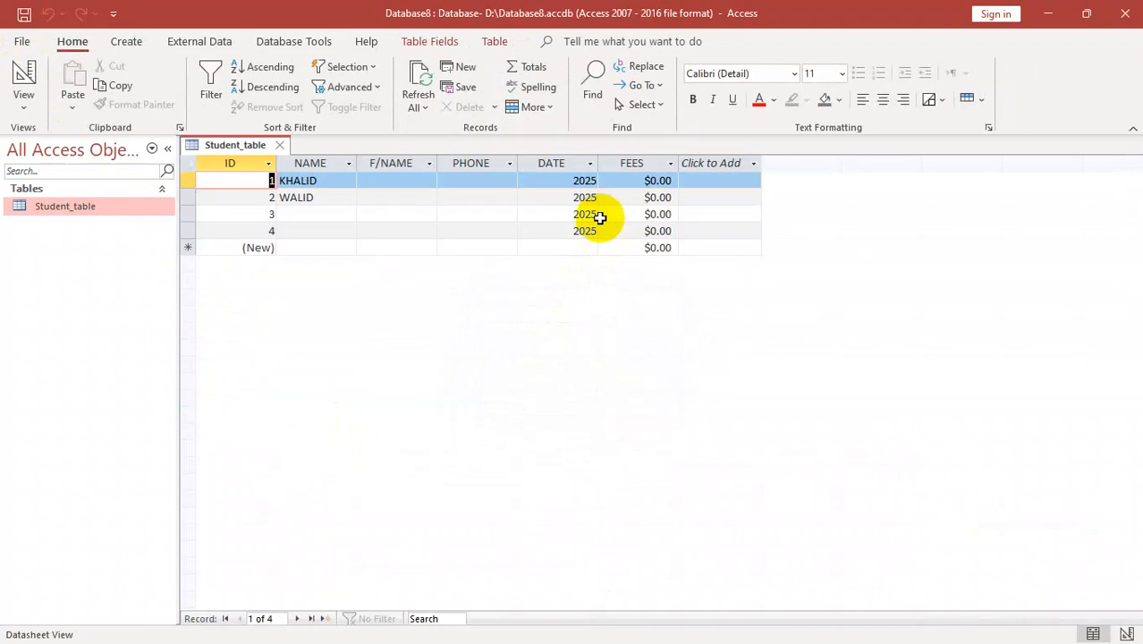
Set the DATE field's Format property to dd,mmmm,dddd,yyyy, save the table and widen the DATE column in Datasheet View to fit the full dates
left_click(21, 75)
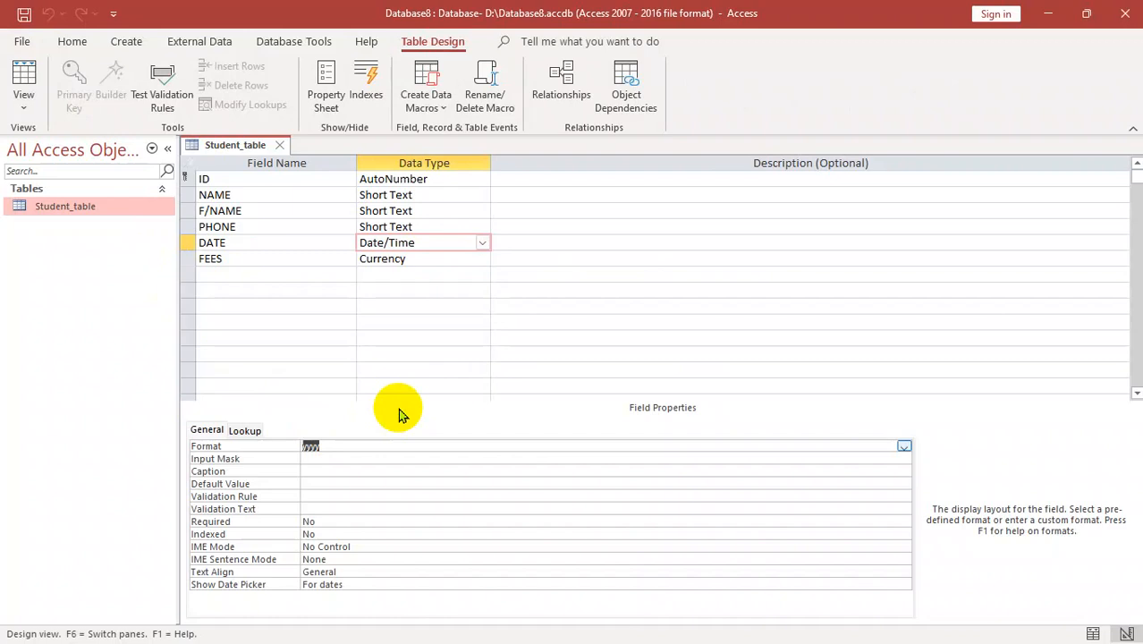
type("dd,mmmm,dd")
key("BackSpace")
key("Left")
key("Left")
key("Left")
key("Left")
key("Right")
key("Right")
key("Right")
key("Right")
key("Right")
key("Right")
key("Right")
type("ddd,yyyy")
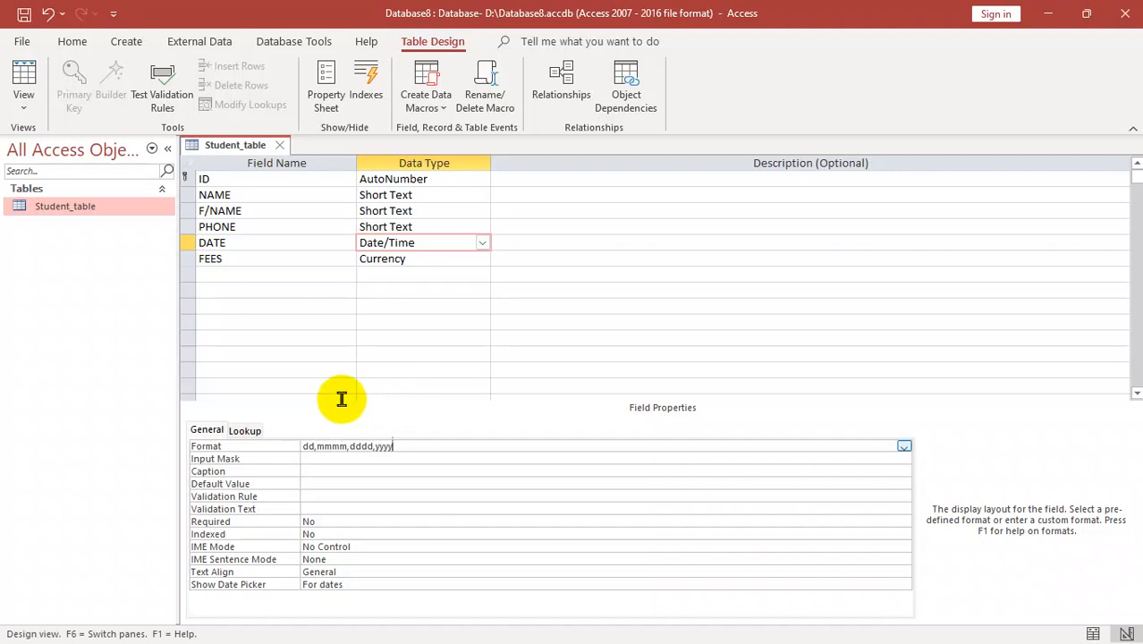
left_click(25, 83)
left_click(543, 380)
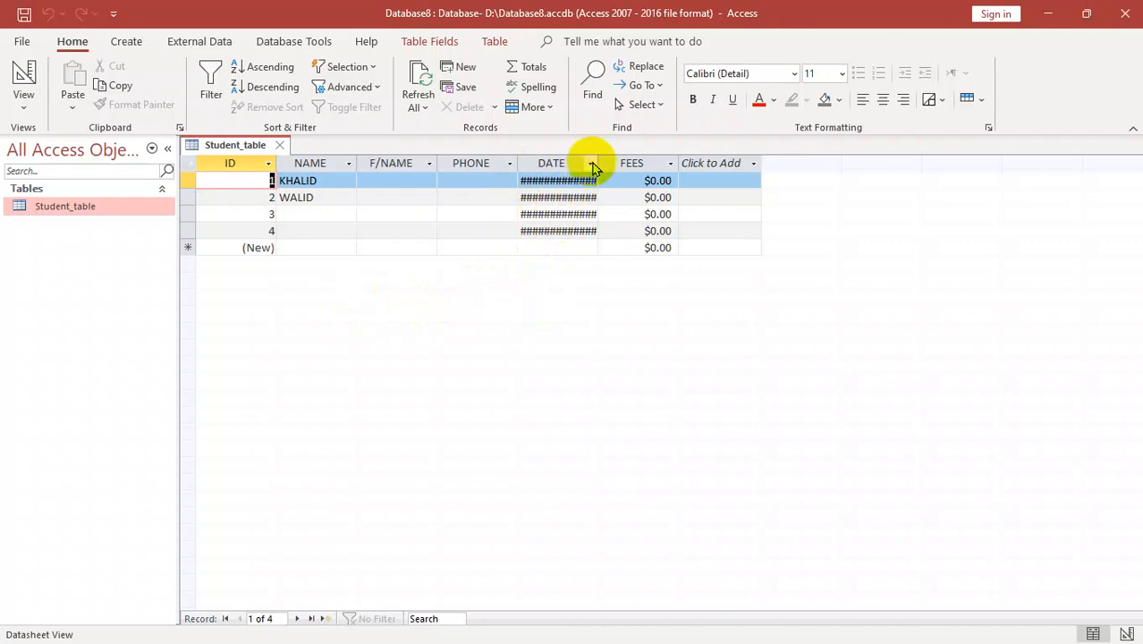
left_click_drag(597, 161, 674, 165)
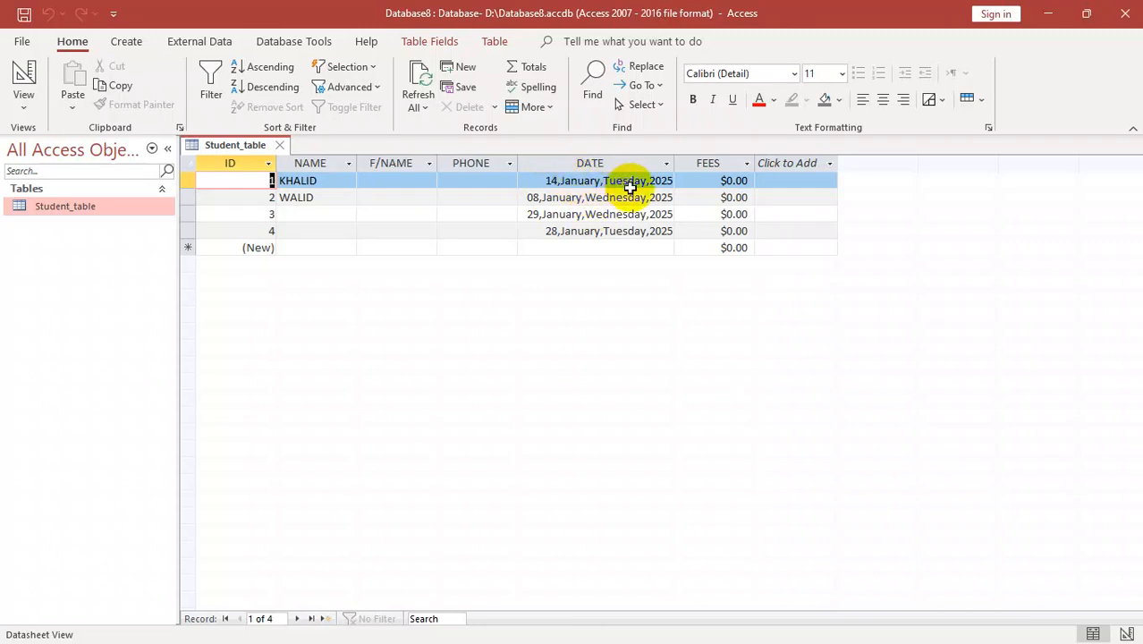
Add a new record to Student_table with the student's first name, father's name and phone number, and 4/4/2025 as the DATE
left_click(301, 232)
left_click(307, 248)
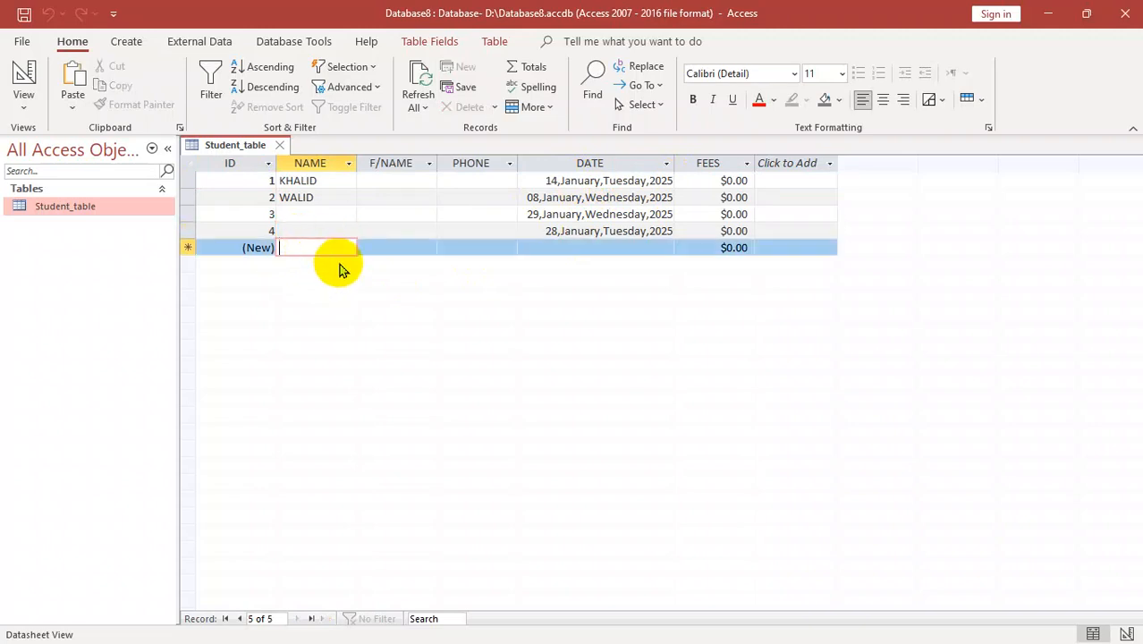
type("usman")
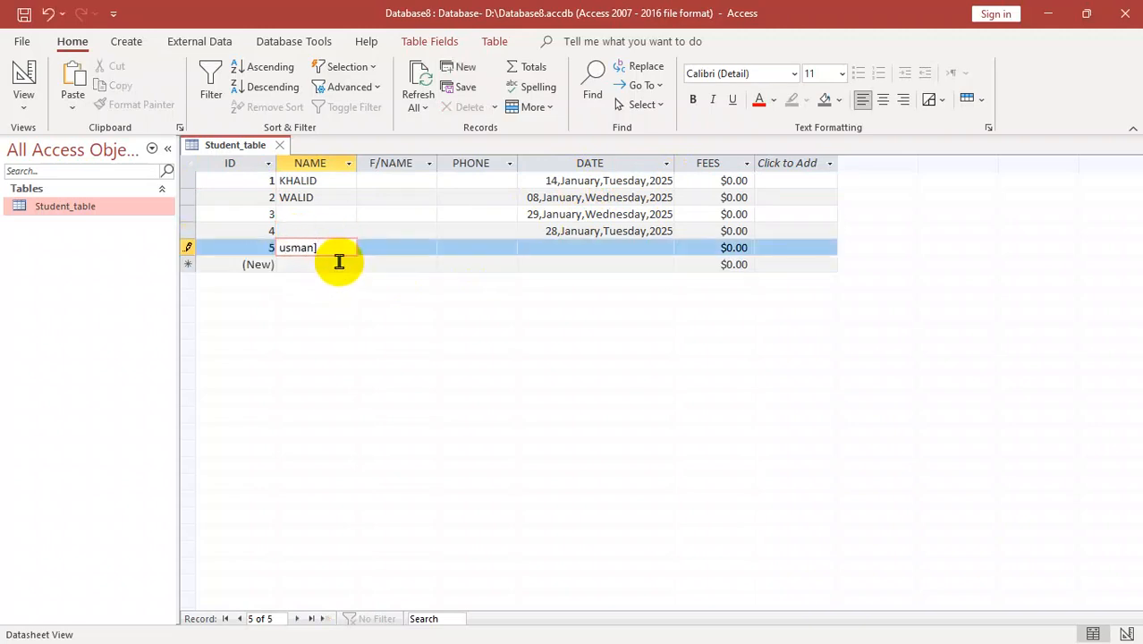
key("Tab")
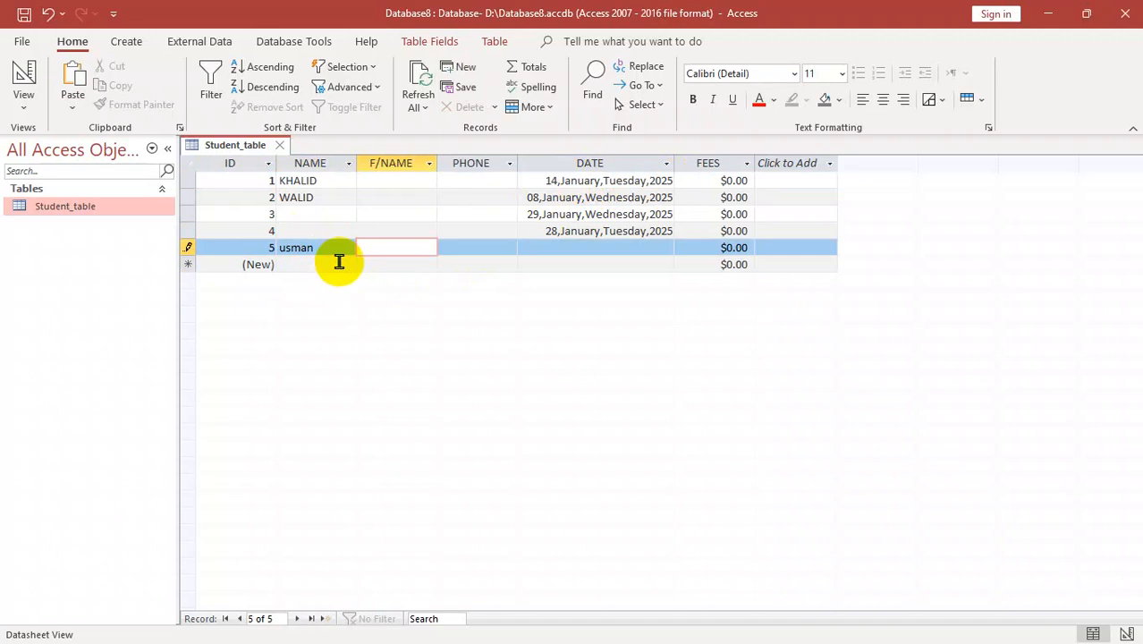
type("ahmad")
key("Tab")
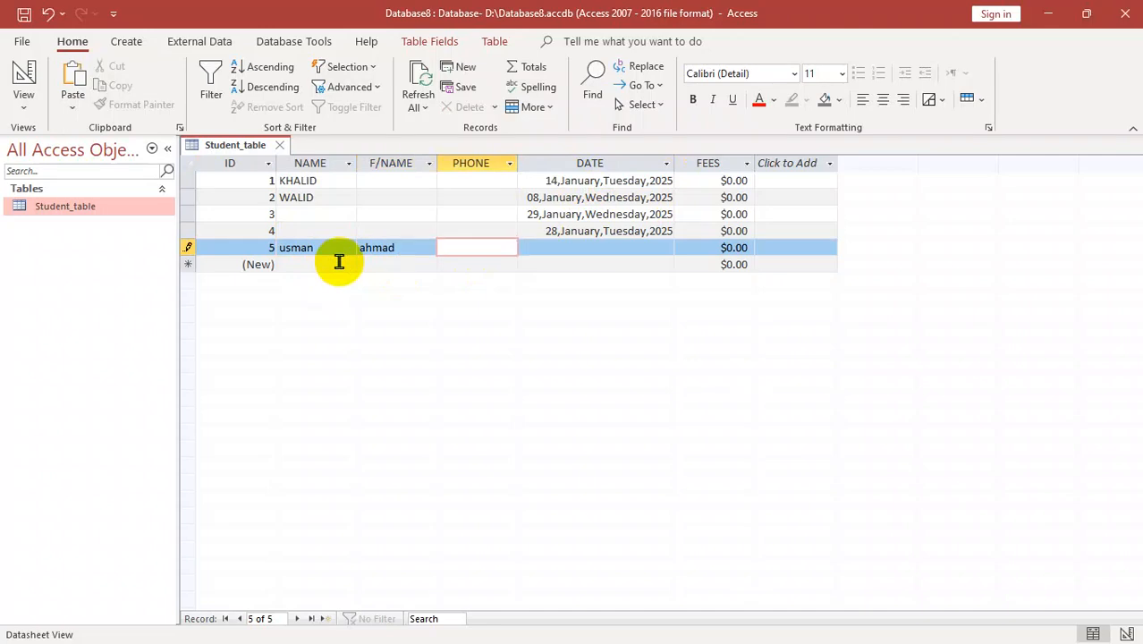
type("023423")
key("Tab")
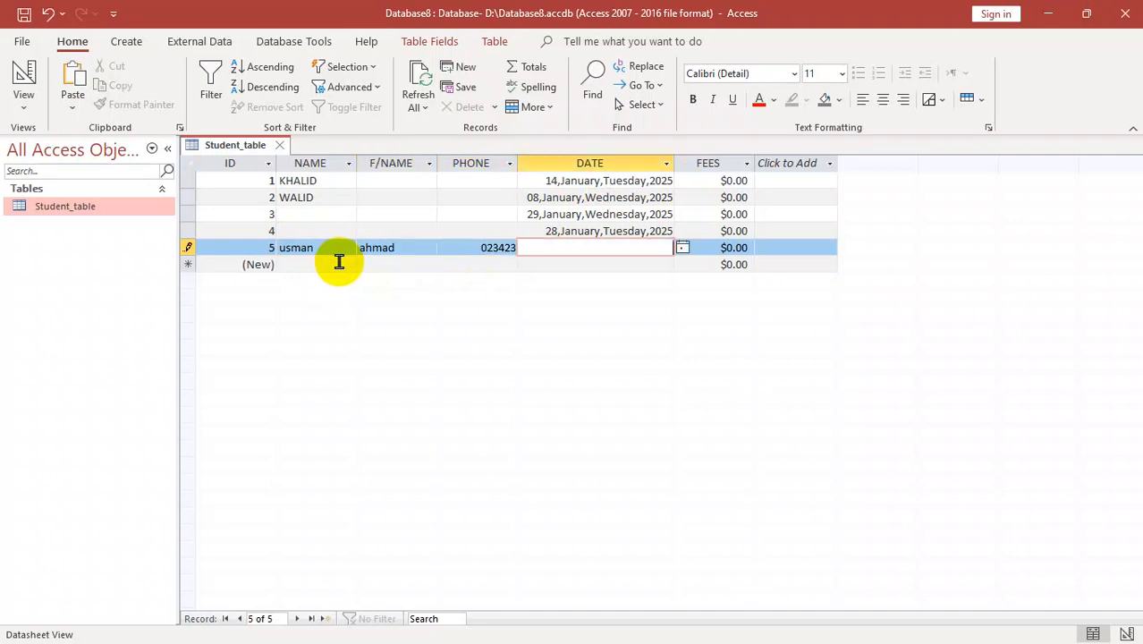
type("4/4/")
type("2025")
key("Tab")
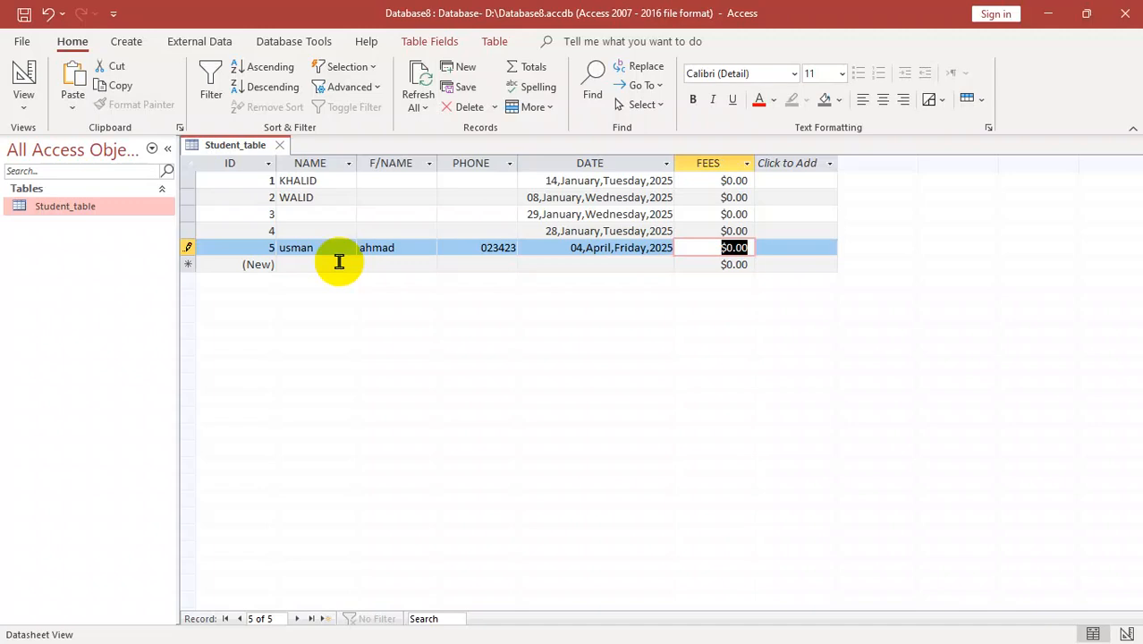
Show Student_table in Design View, then close Access without saving the table's layout changes
left_click(26, 106)
left_click(78, 184)
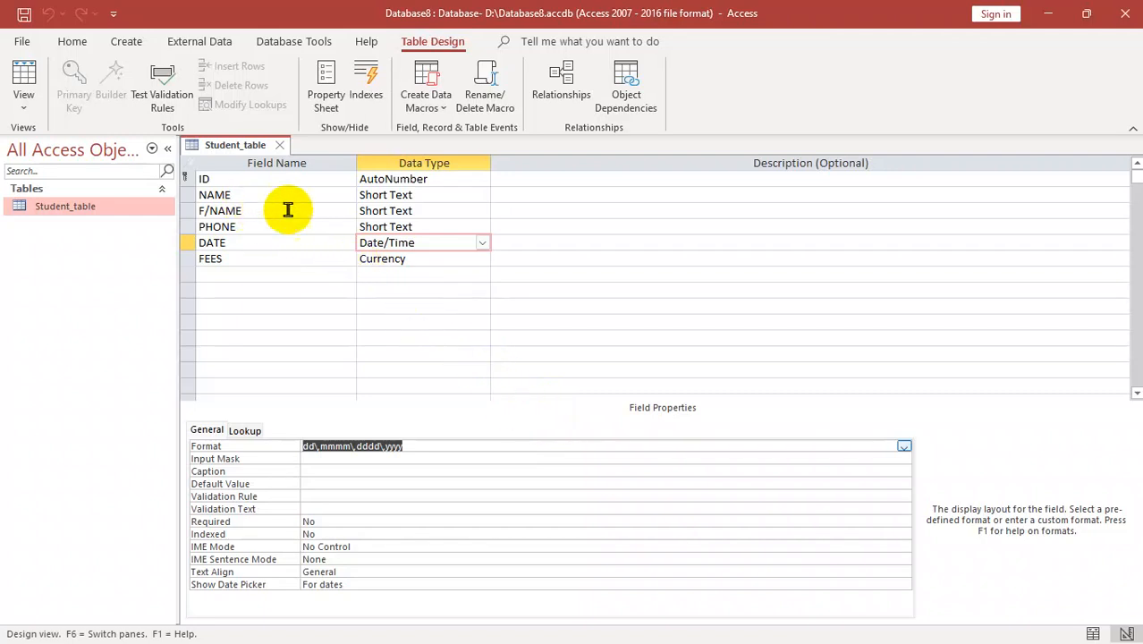
left_click(1125, 13)
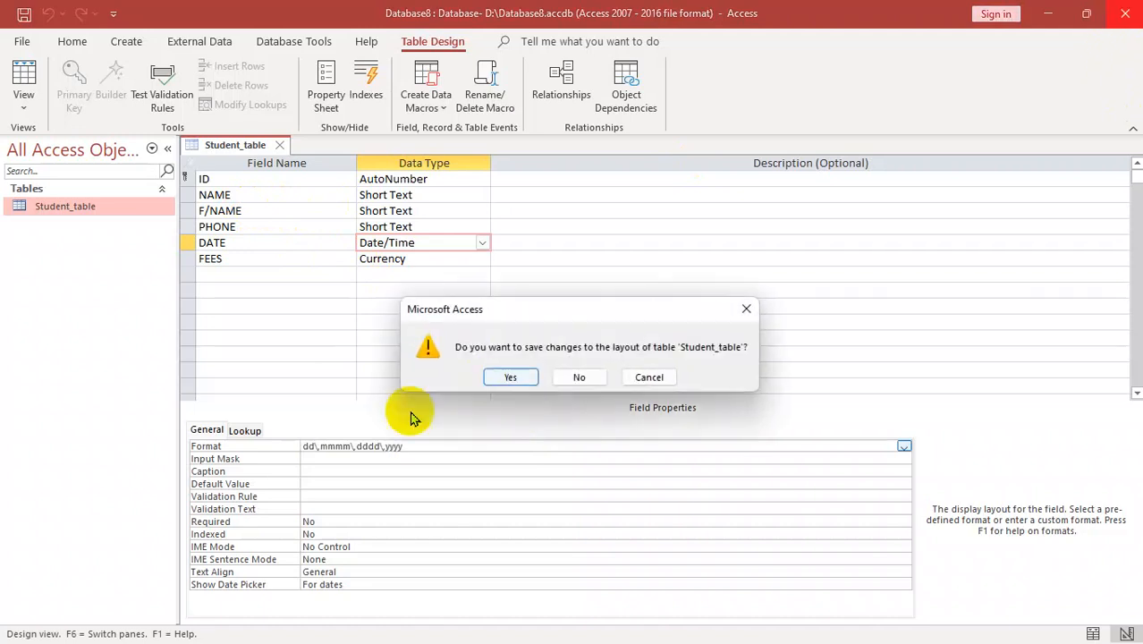
left_click(579, 378)
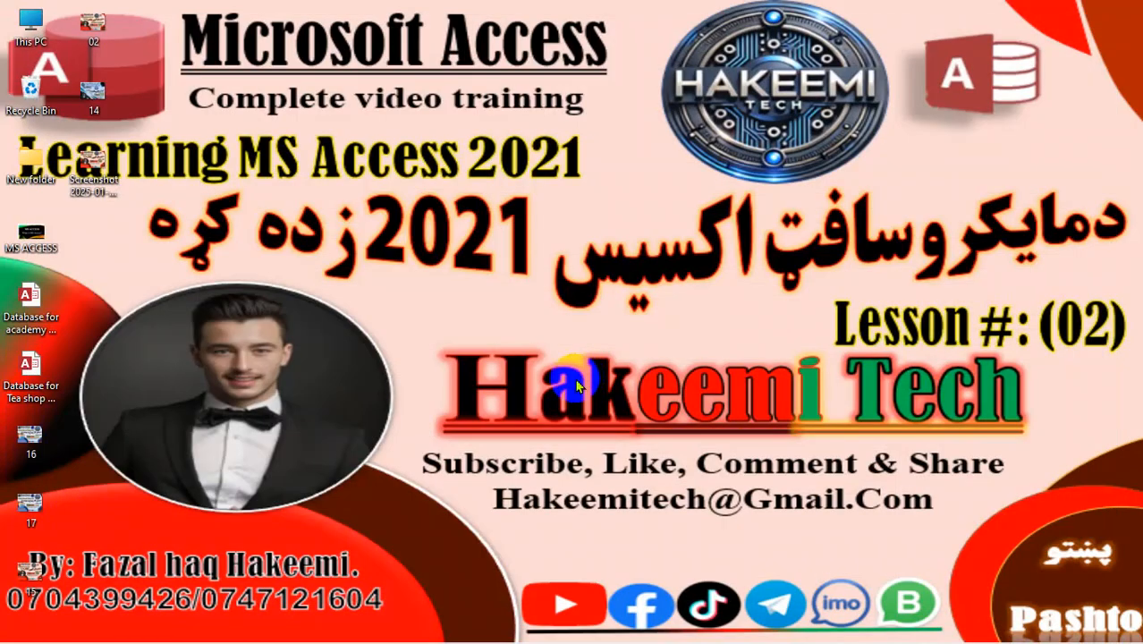